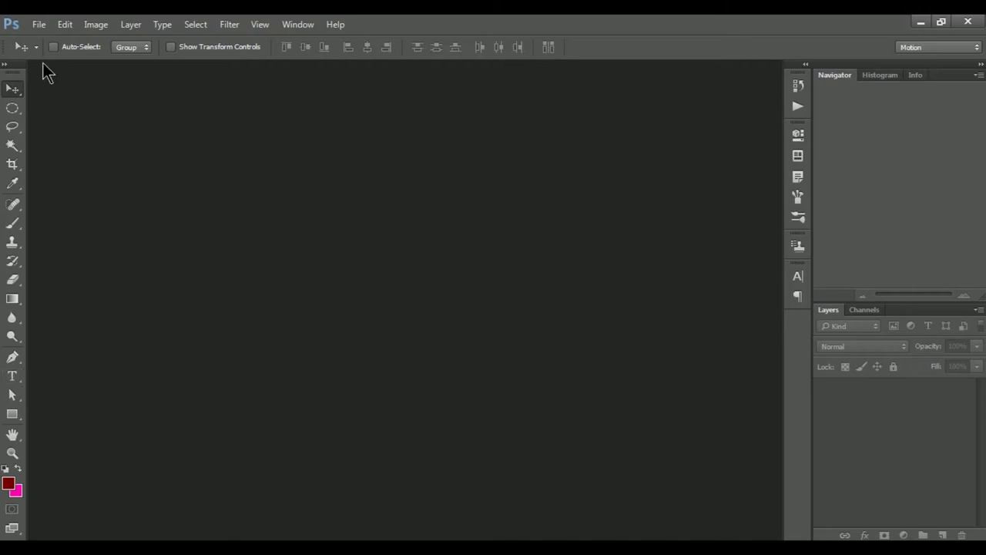
- Open the lion-and-cub photo Untitled-1.jpg from New folder (2)
click(40, 28)
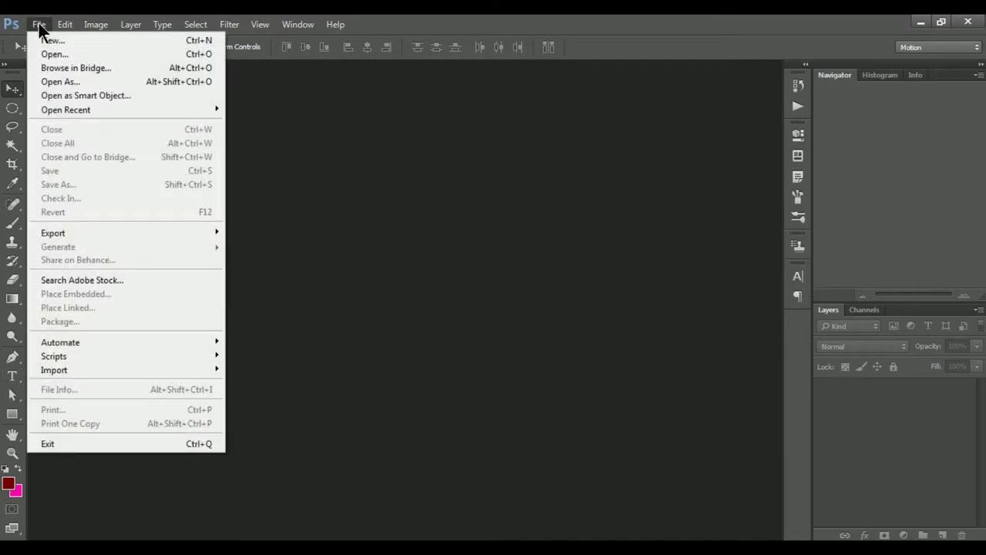
click(82, 55)
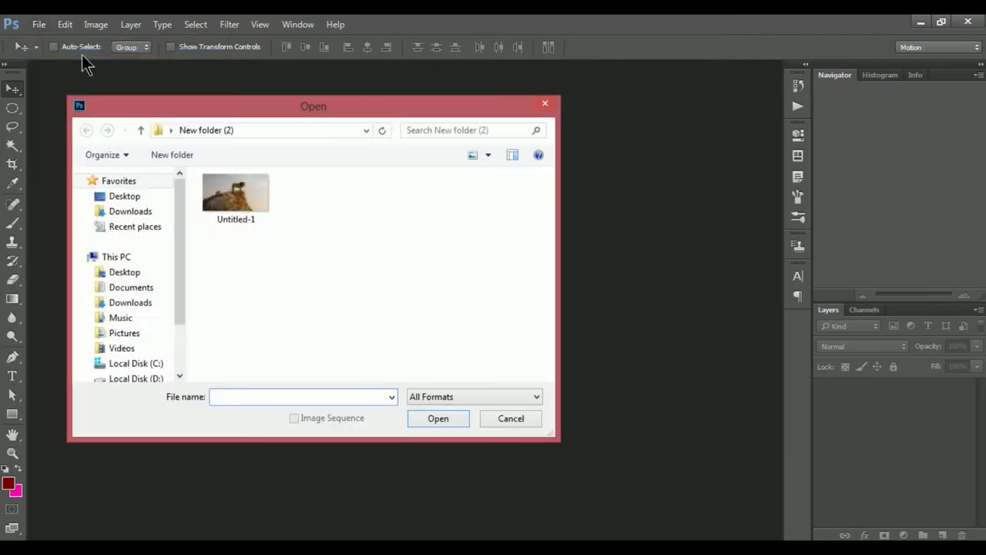
click(238, 195)
click(450, 421)
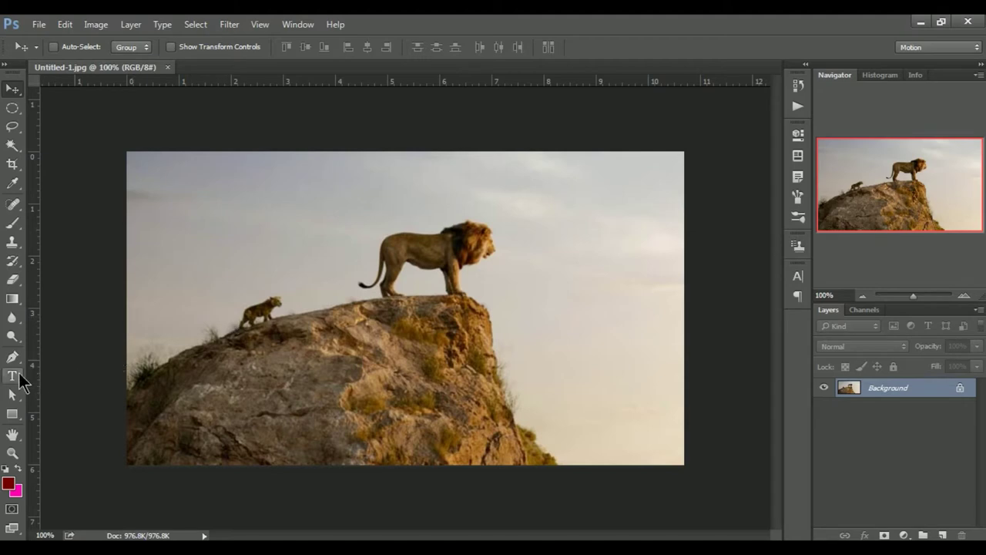
click(12, 376)
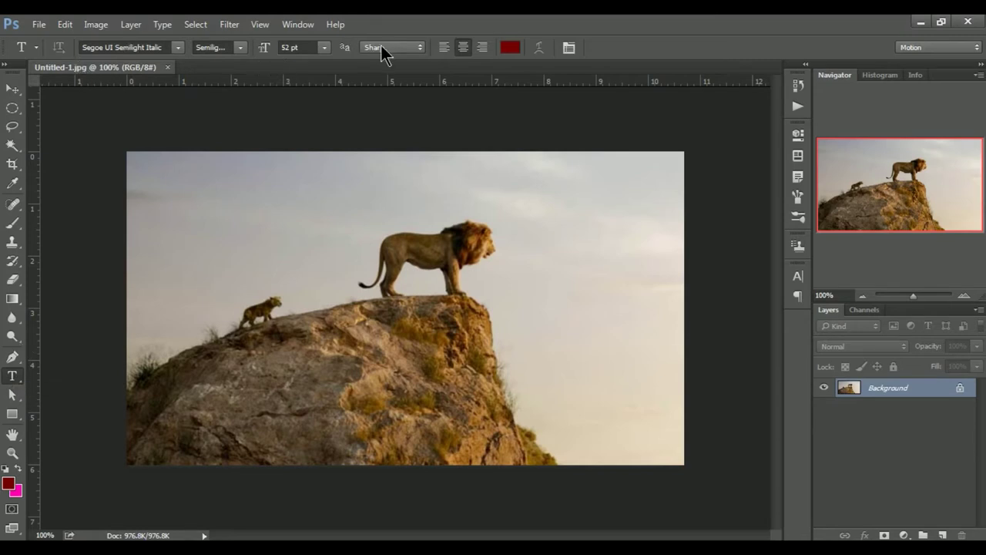
- Browse the Type tool presets, then start an empty text layer in Segoe UI Semilight Italic, 52 pt
click(36, 49)
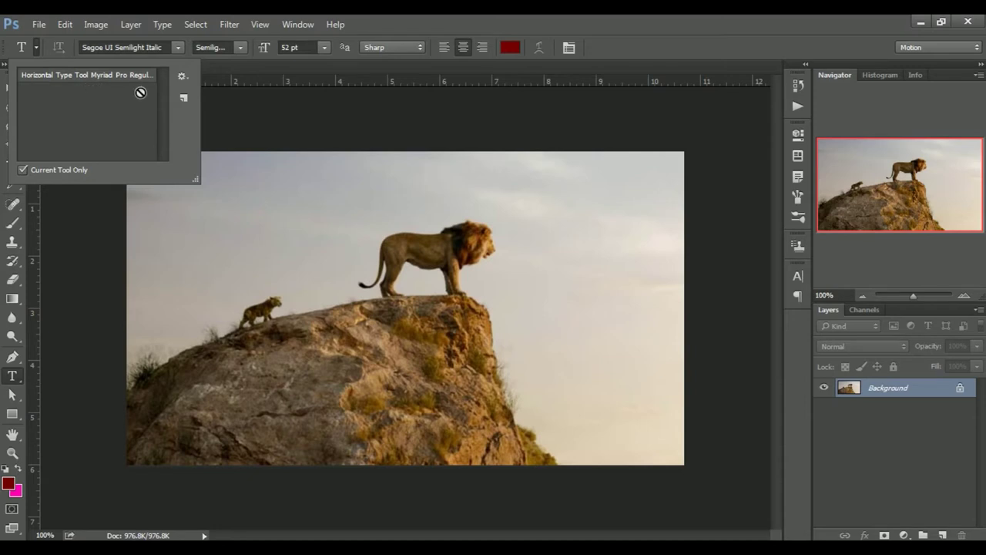
click(183, 77)
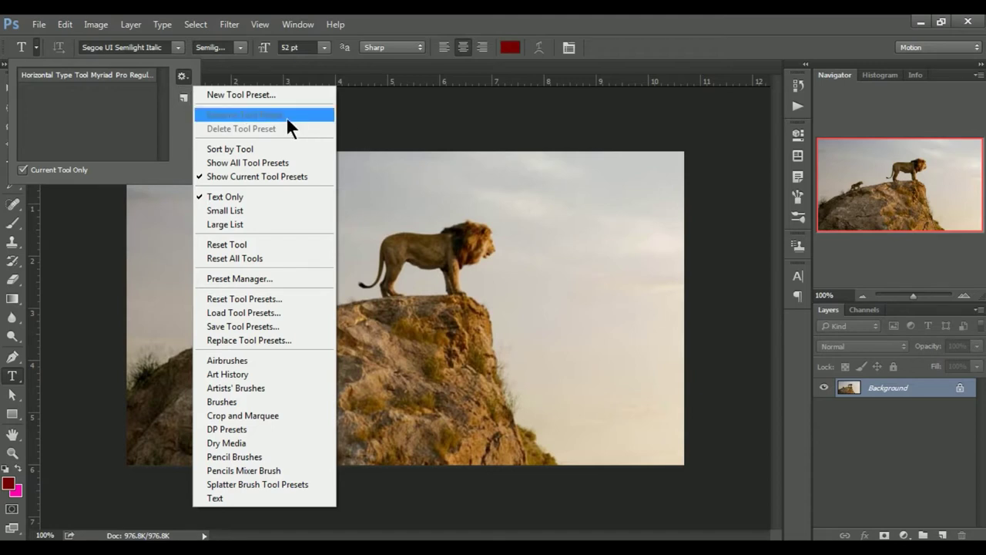
click(390, 114)
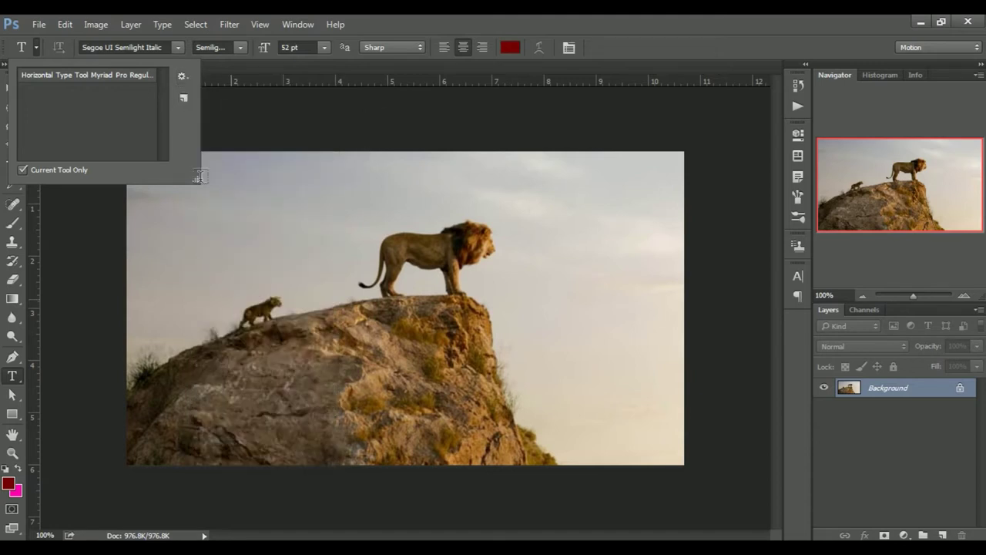
click(87, 333)
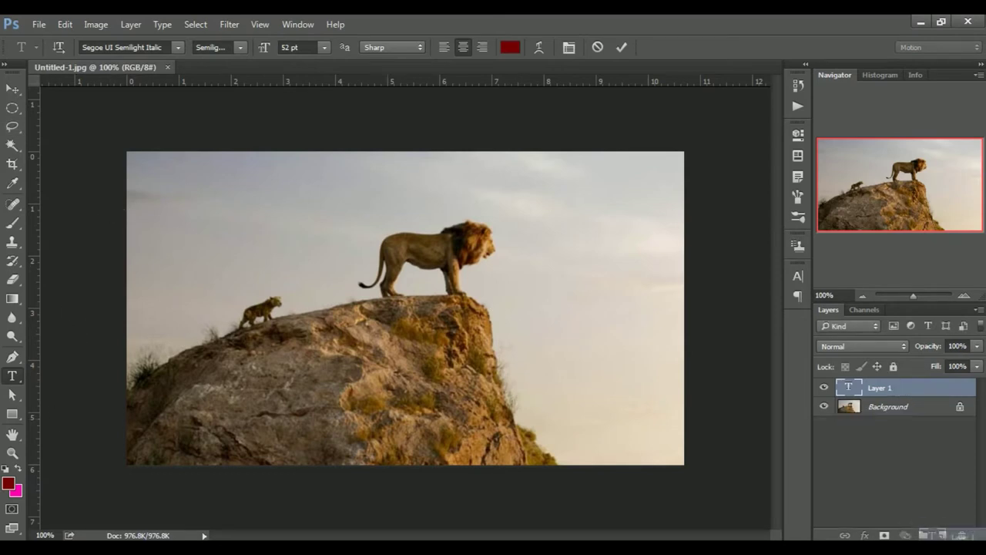
- Discard the stray layer and type 'Lion' in the sky above the cub, toggling vertical and back
drag(941, 533, 960, 534)
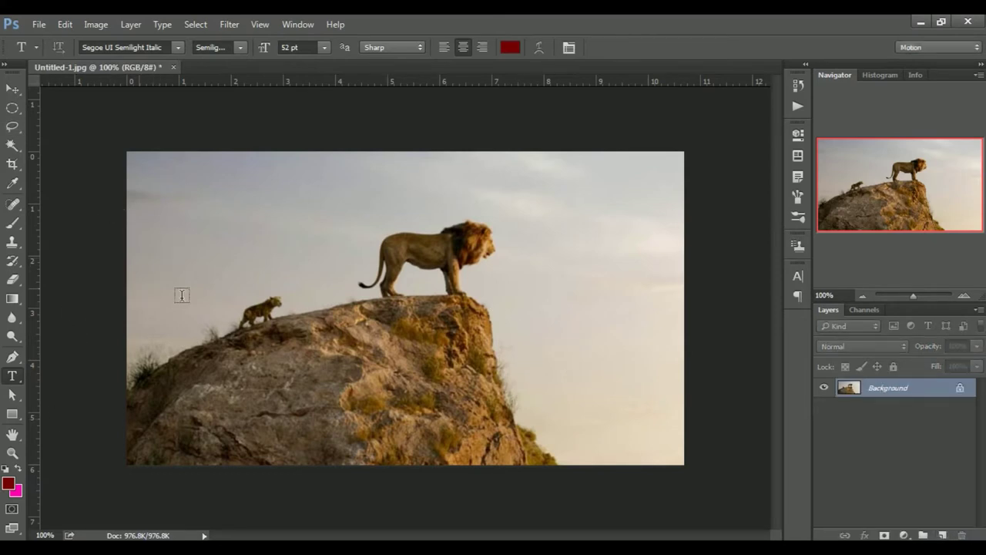
click(236, 269)
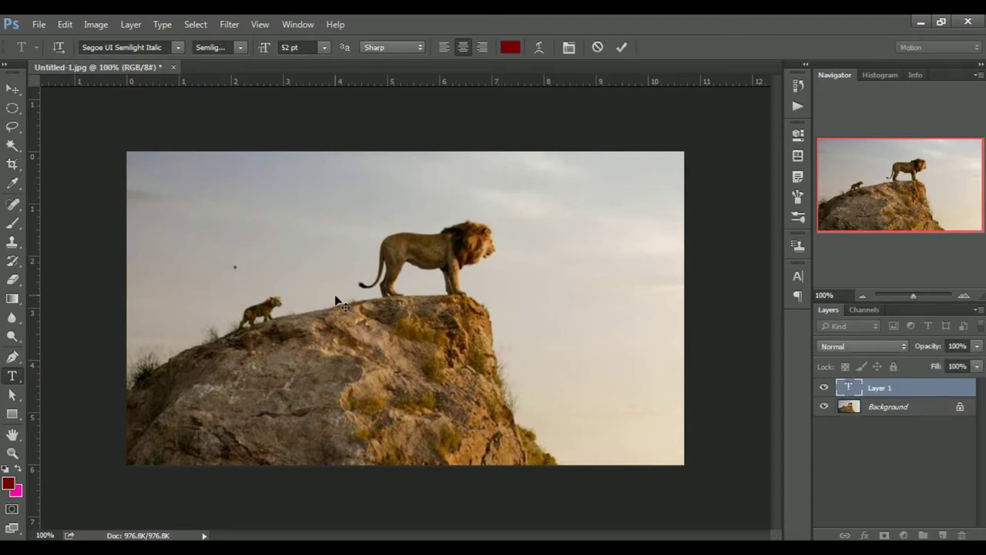
text(Lion)
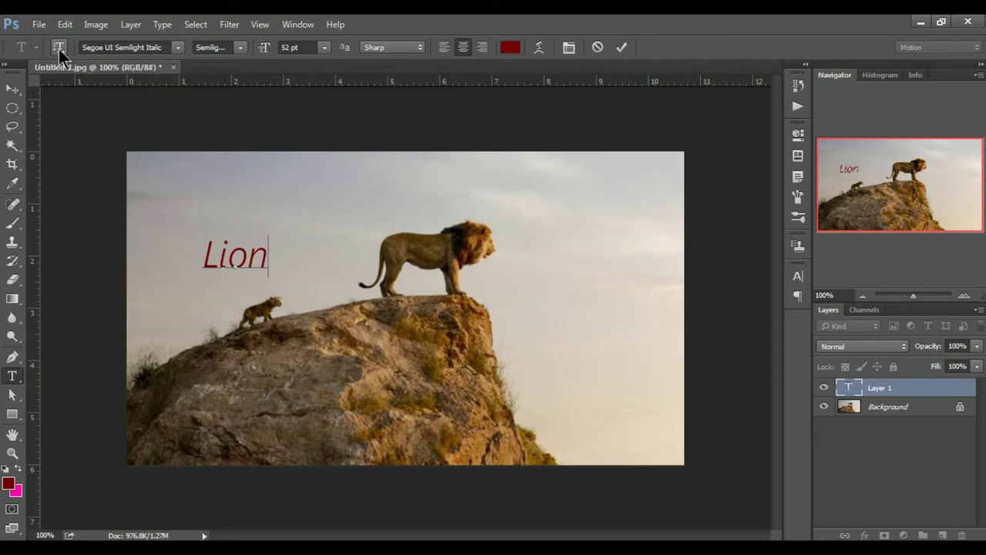
click(58, 49)
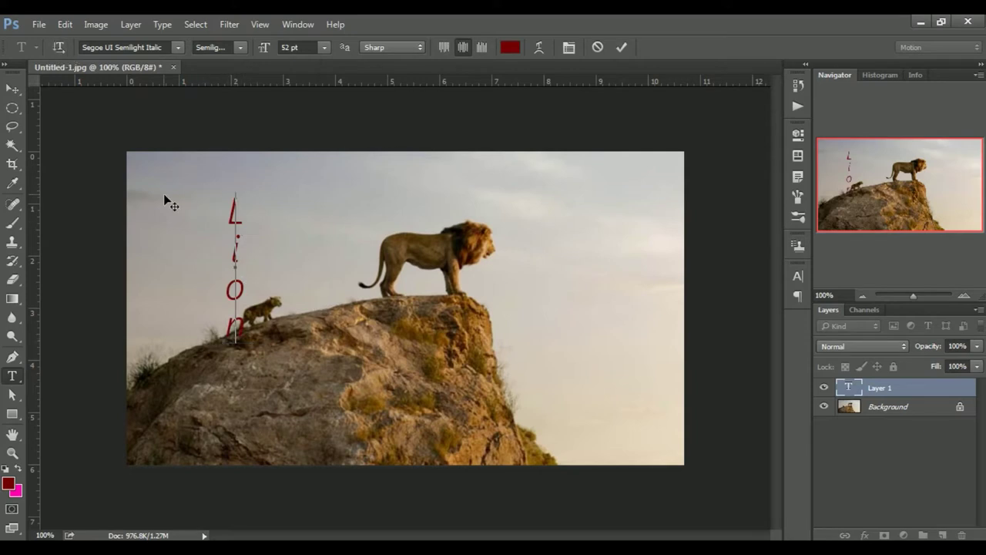
click(57, 46)
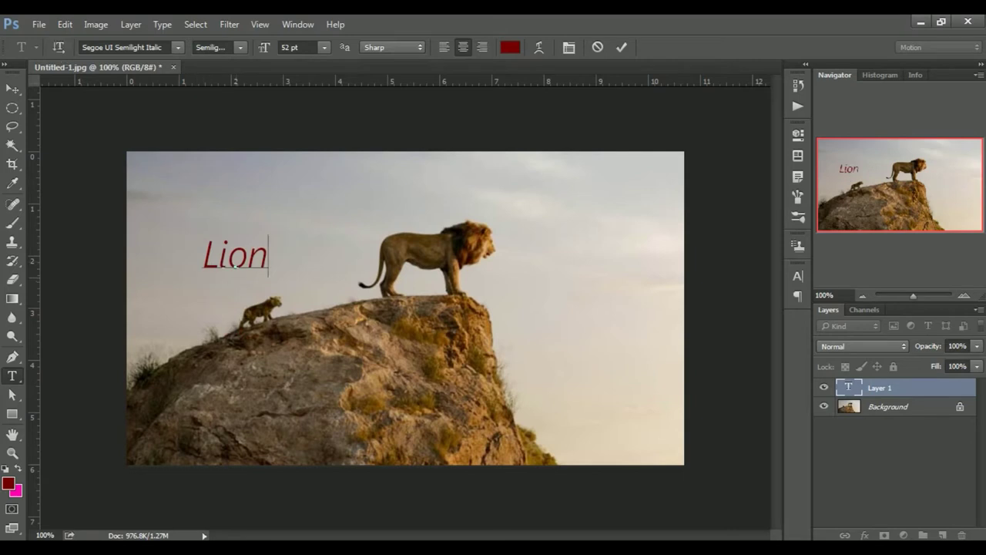
click(168, 49)
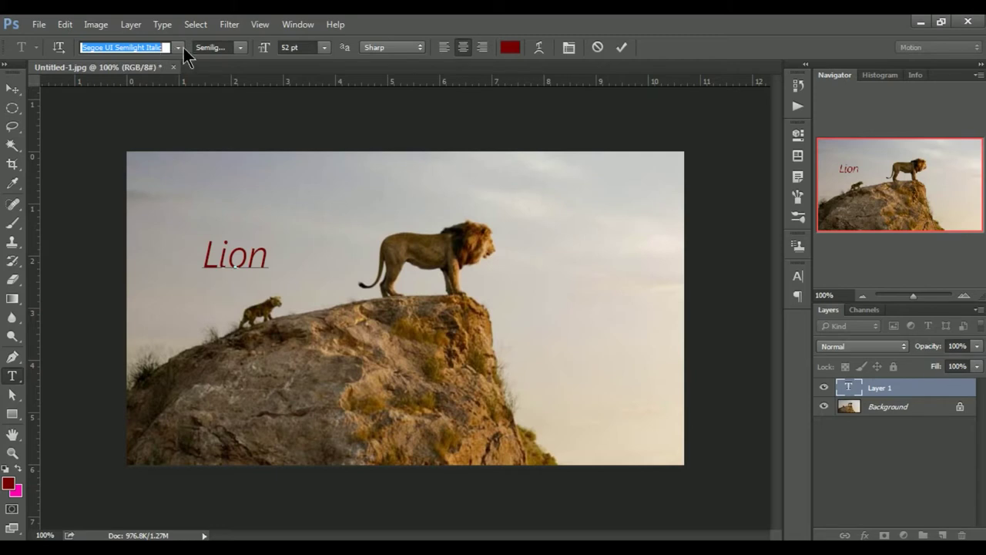
- Preview Castellar Regular on the word Lion and reselect the whole word
click(177, 47)
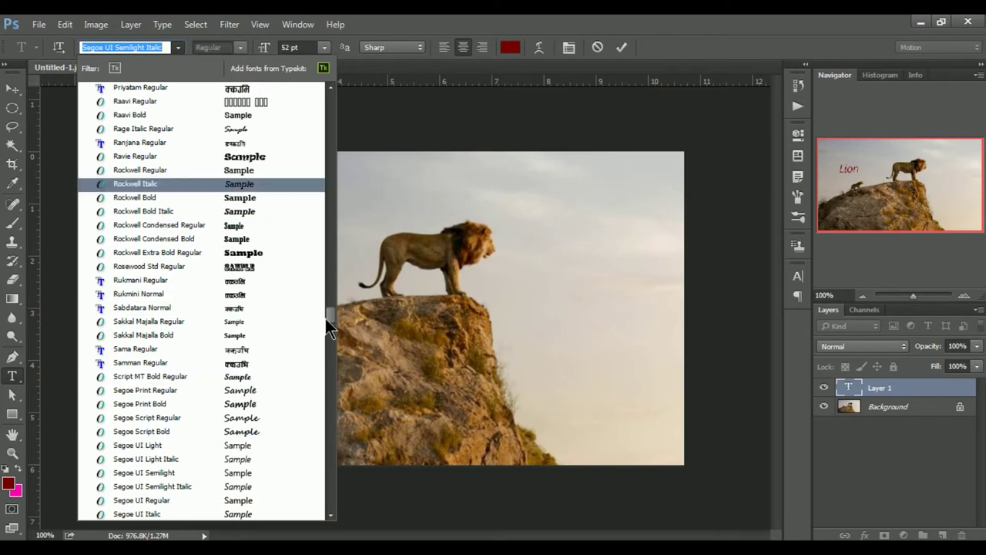
mouse_move(330, 324)
mouse_down()
mouse_move(329, 362)
mouse_move(301, 159)
mouse_up()
scroll(300, 160, up, 3)
scroll(297, 150, up, 4)
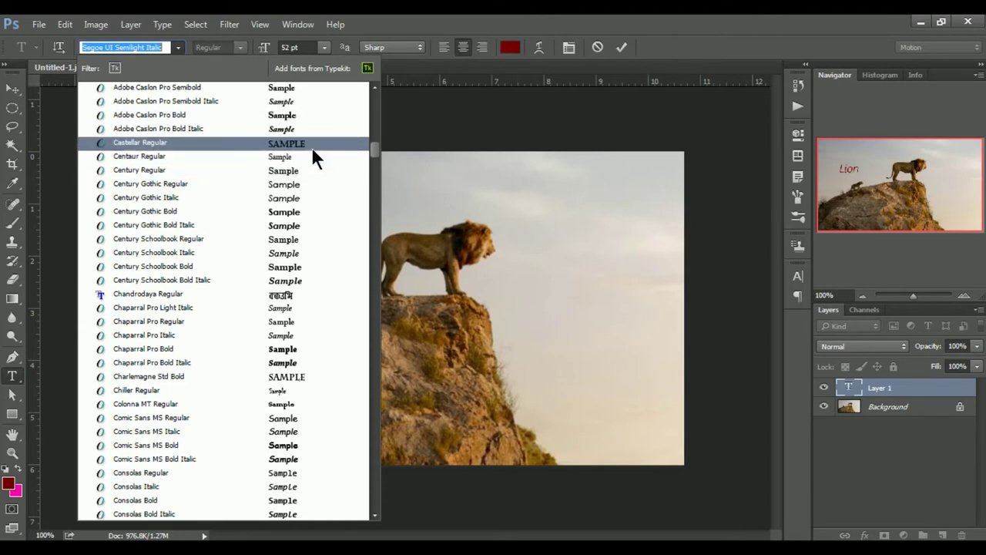
click(312, 145)
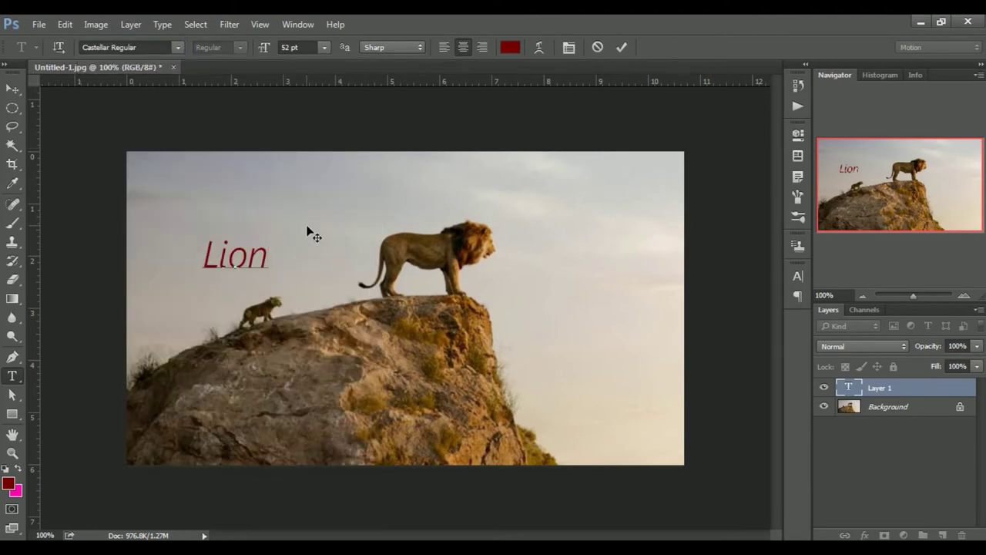
mouse_move(270, 266)
mouse_down()
mouse_move(197, 265)
mouse_move(275, 280)
mouse_move(210, 268)
mouse_up()
drag(325, 263, 197, 275)
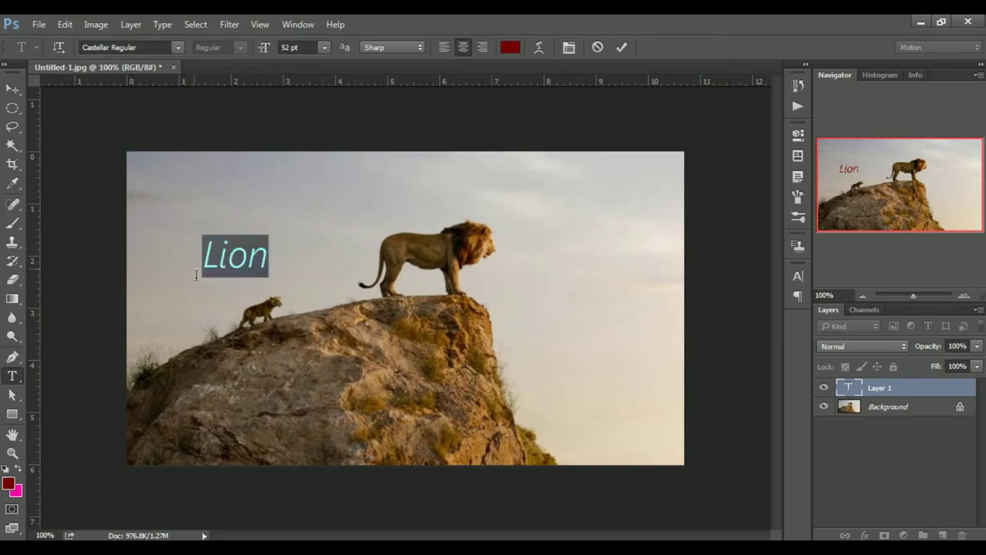
- Preview Lucida Bright Italic and Adobe Caslon Pro Semibold Italic on the Lion text
click(178, 48)
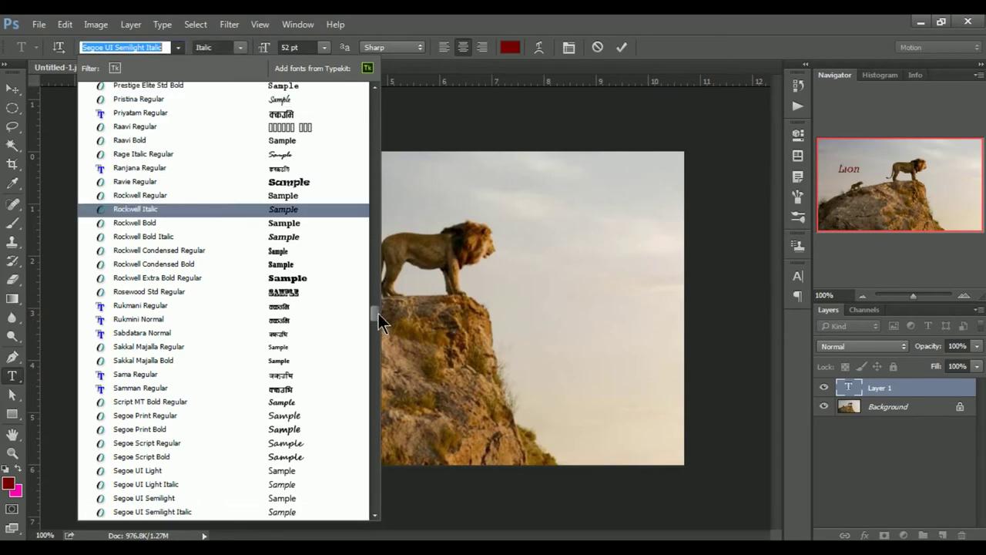
drag(378, 316, 379, 243)
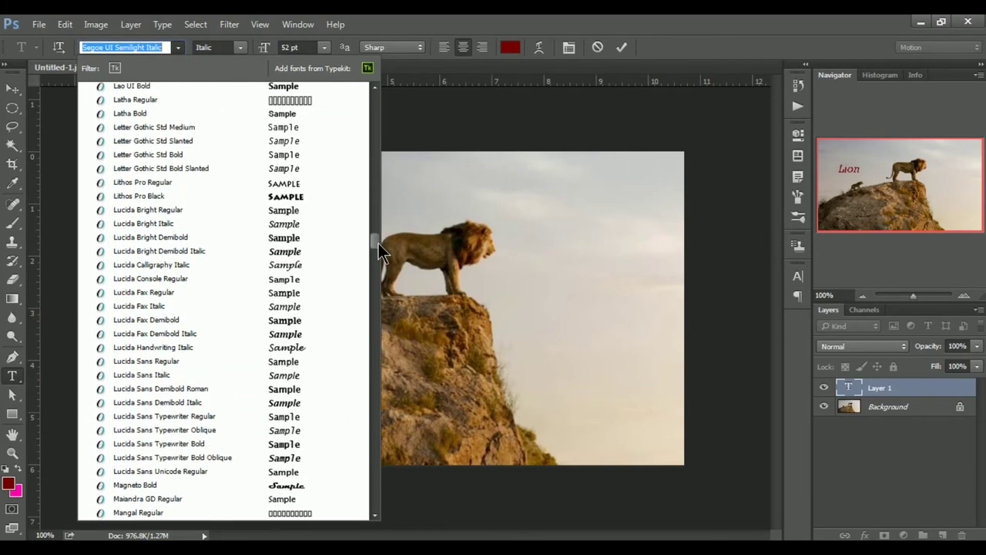
click(271, 224)
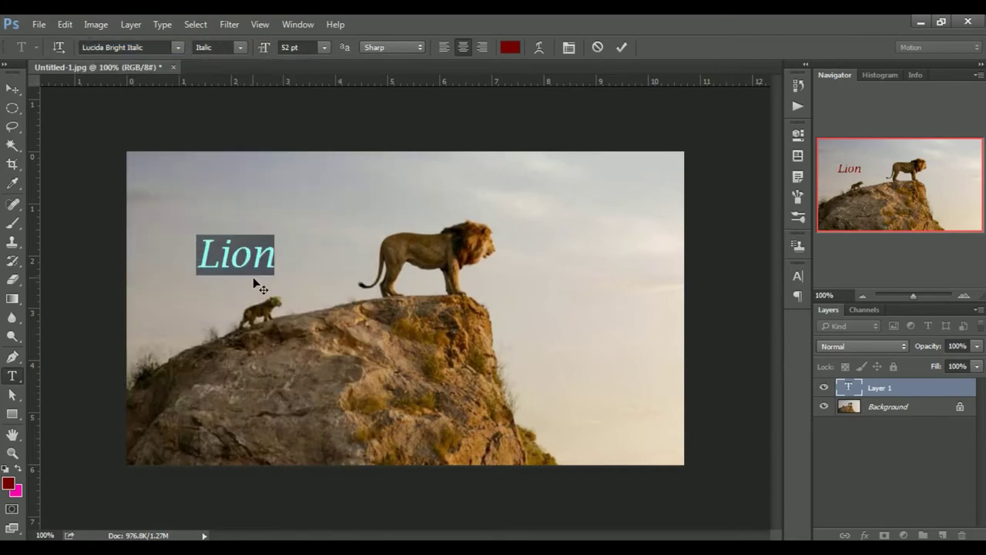
click(178, 47)
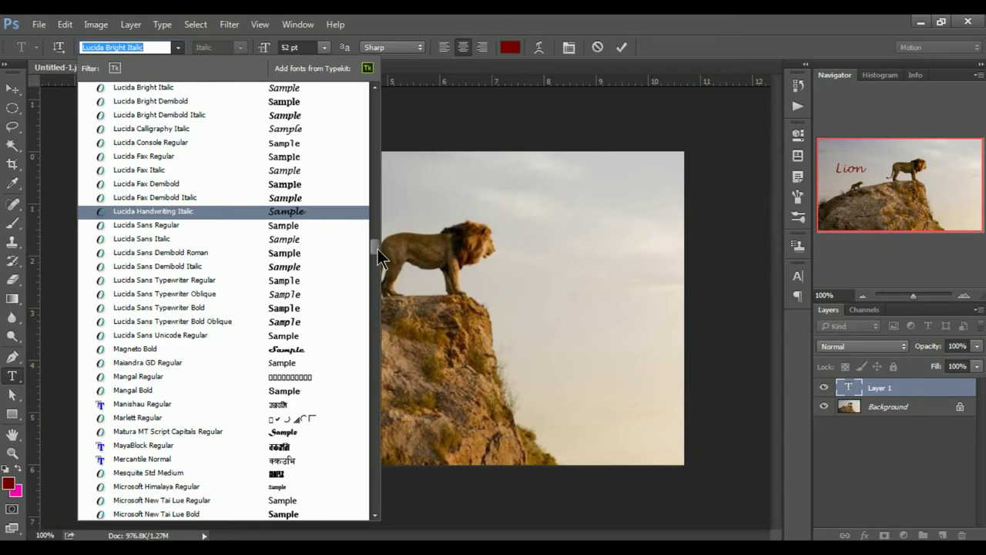
drag(377, 249, 379, 272)
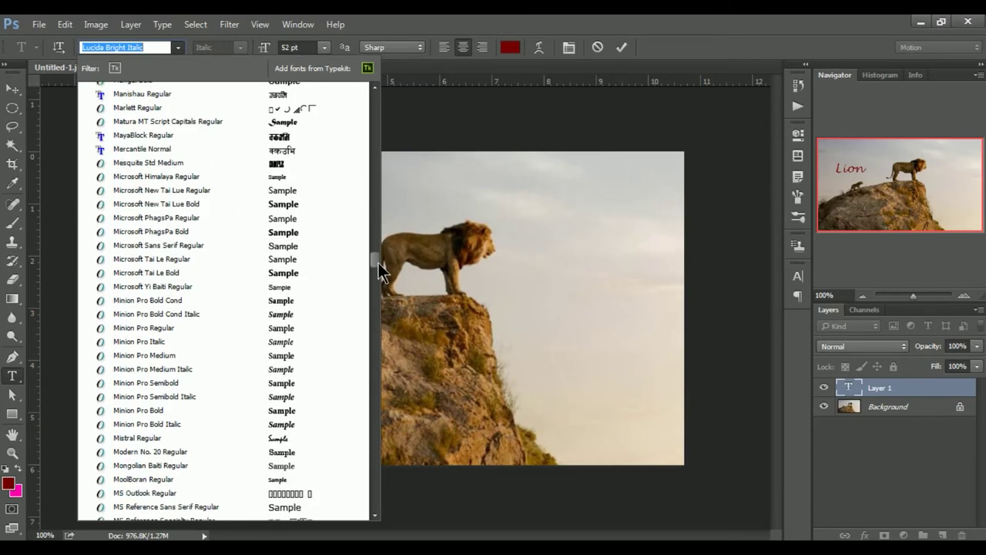
drag(378, 271, 378, 151)
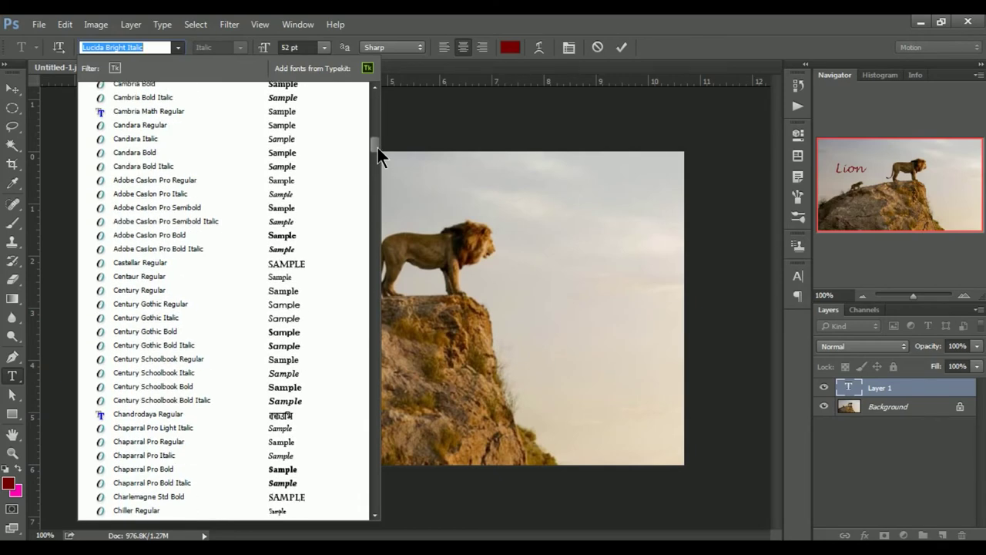
click(285, 222)
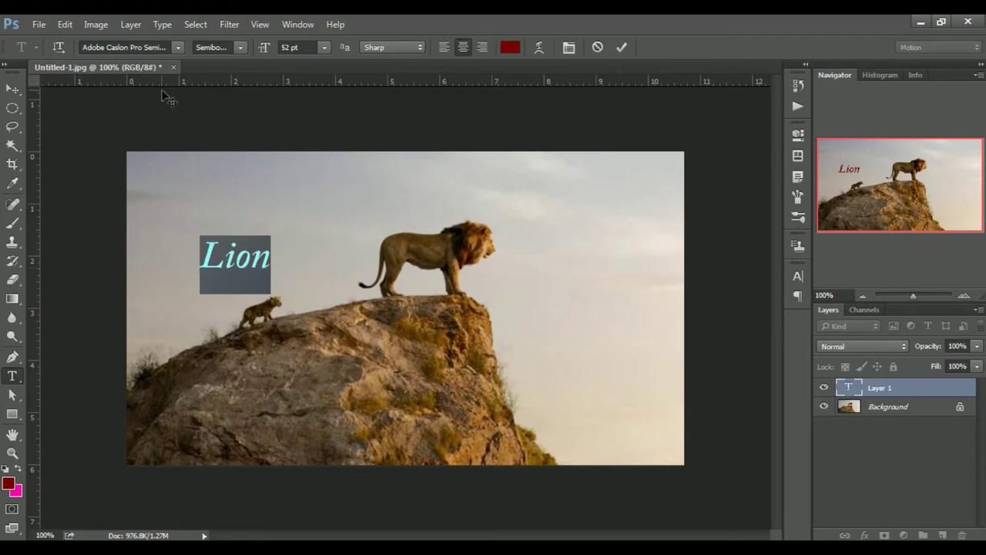
- Revert the Lion text to Segoe UI Semilight Italic
click(178, 48)
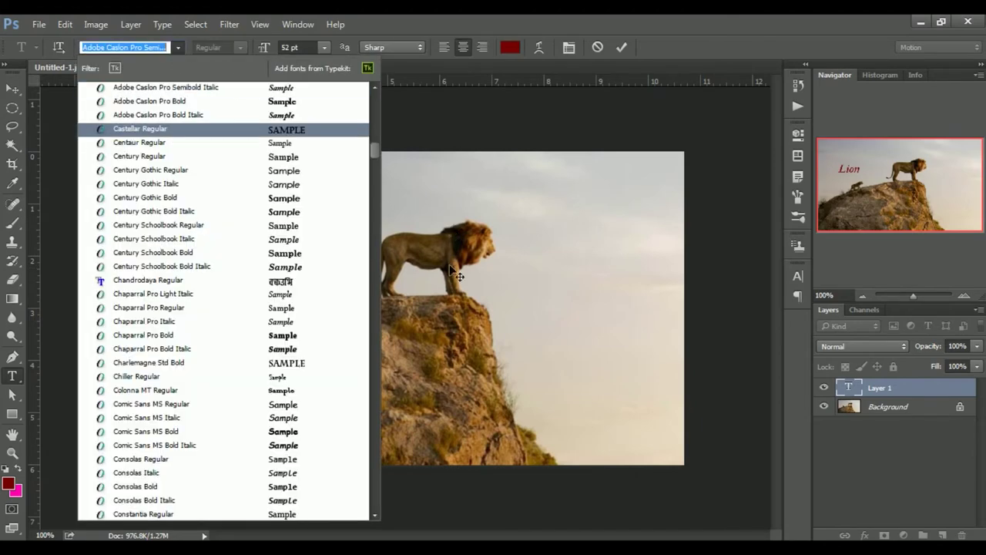
drag(375, 157, 375, 126)
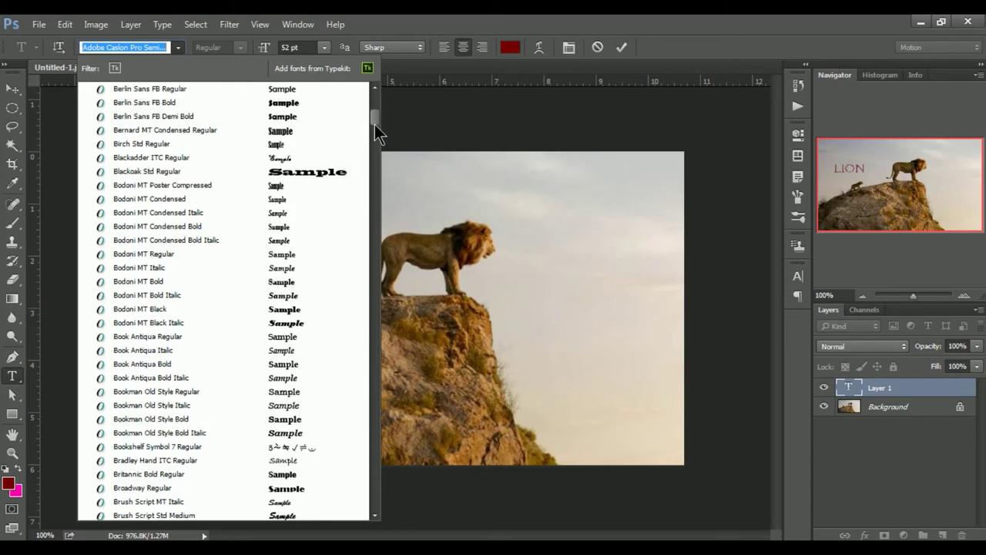
click(406, 28)
text(Segoe UI Semilight Italic)
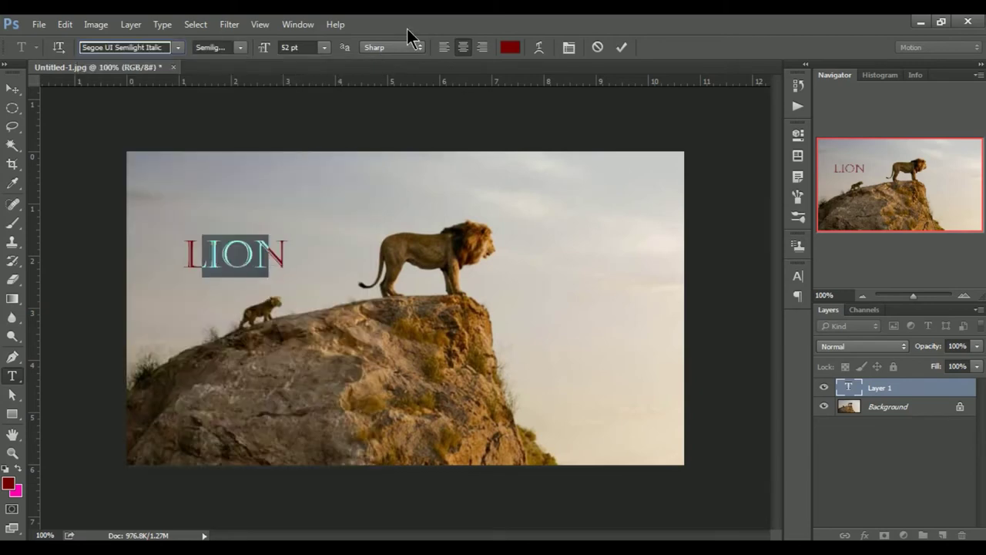
click(239, 48)
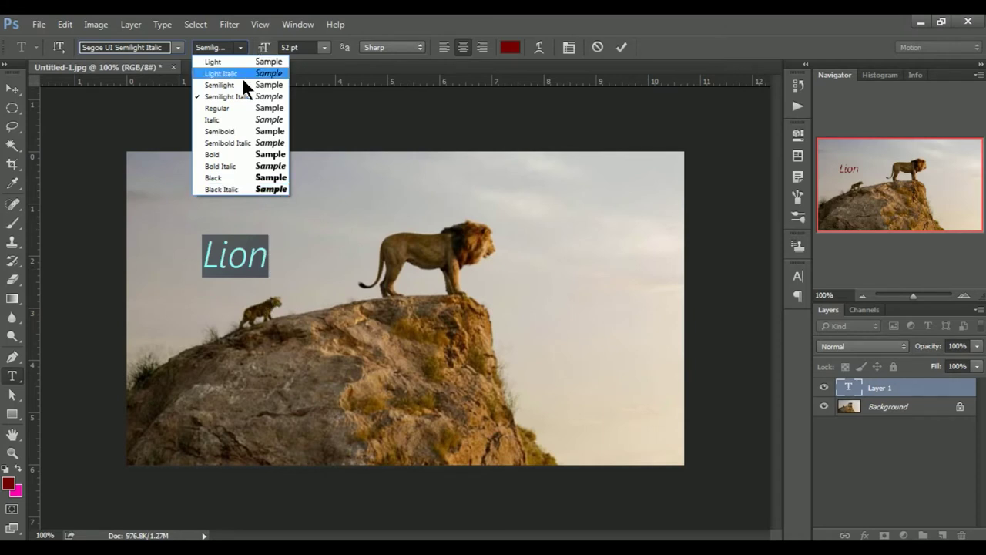
- Try Light Italic, Light and Bold styles on Lion, settling on Segoe UI Black
click(242, 75)
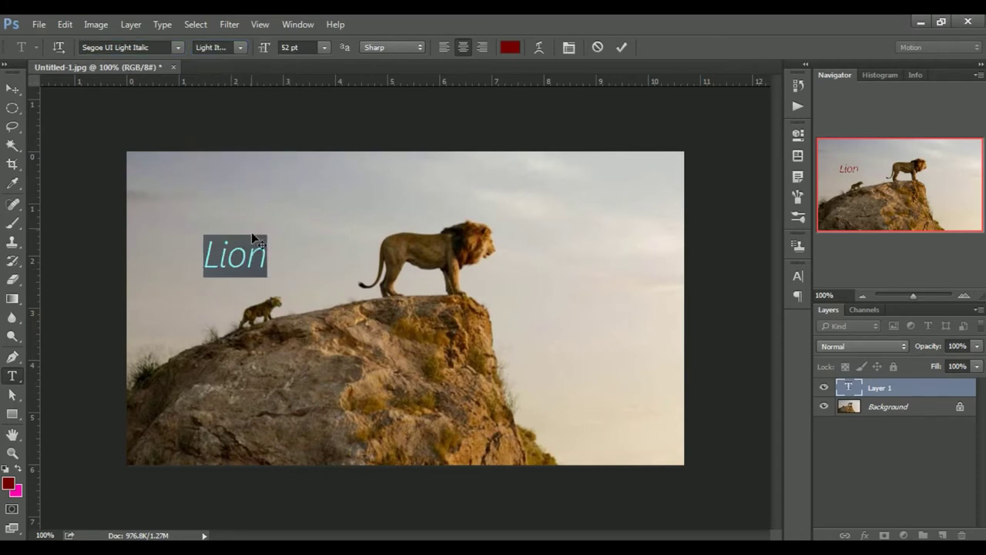
click(239, 48)
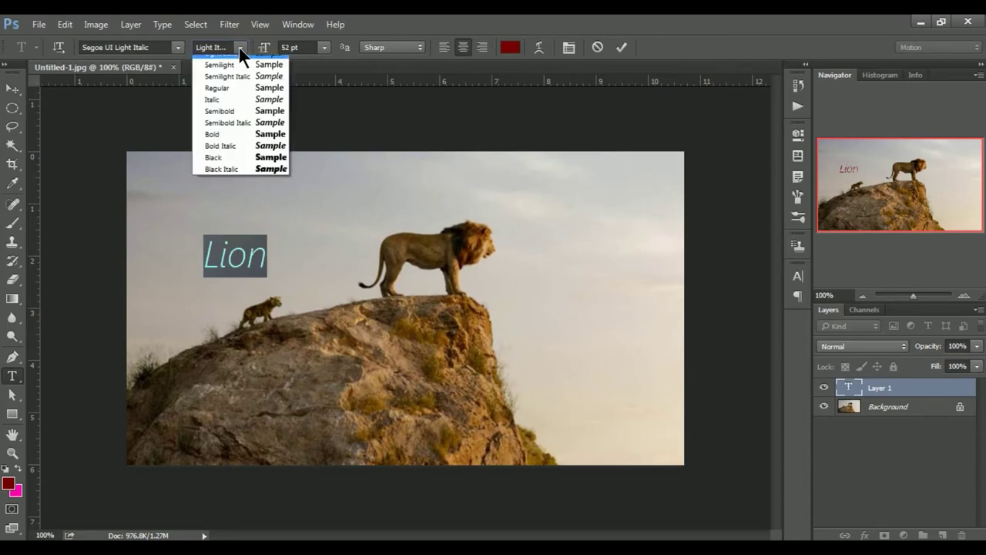
click(228, 68)
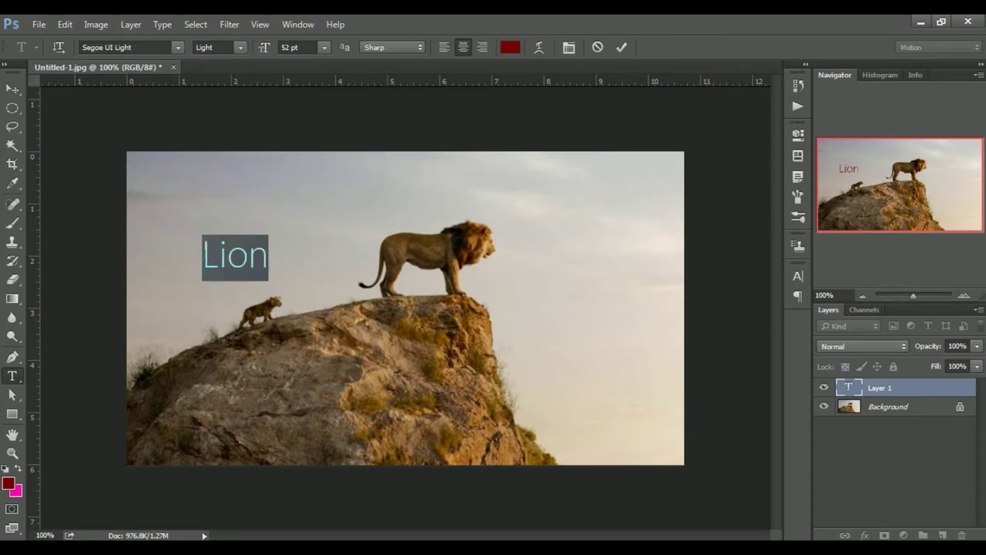
click(242, 52)
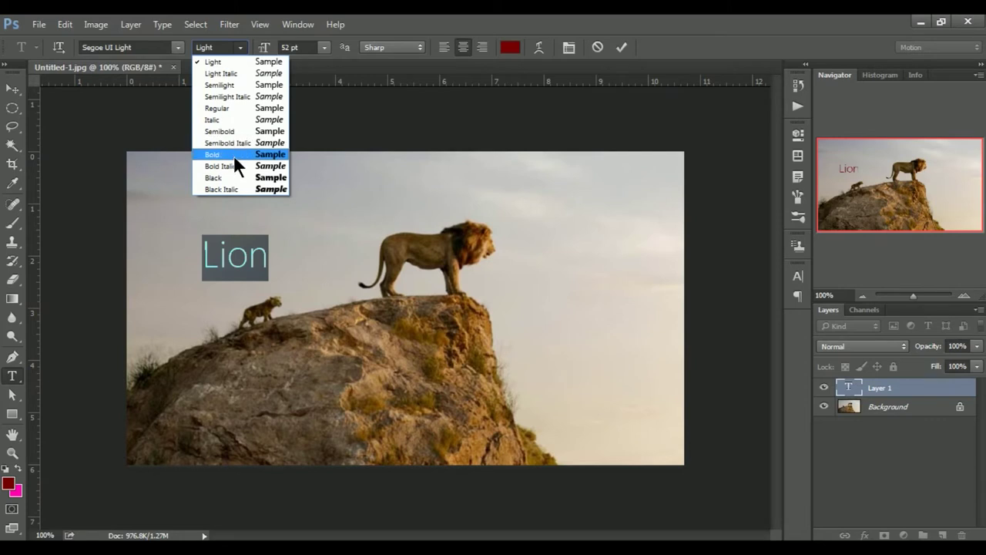
click(234, 155)
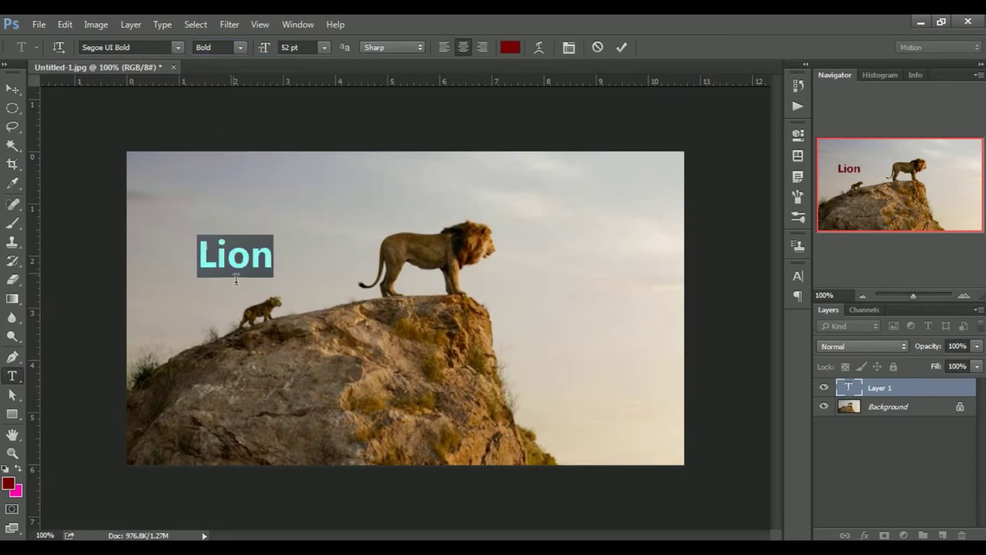
click(242, 49)
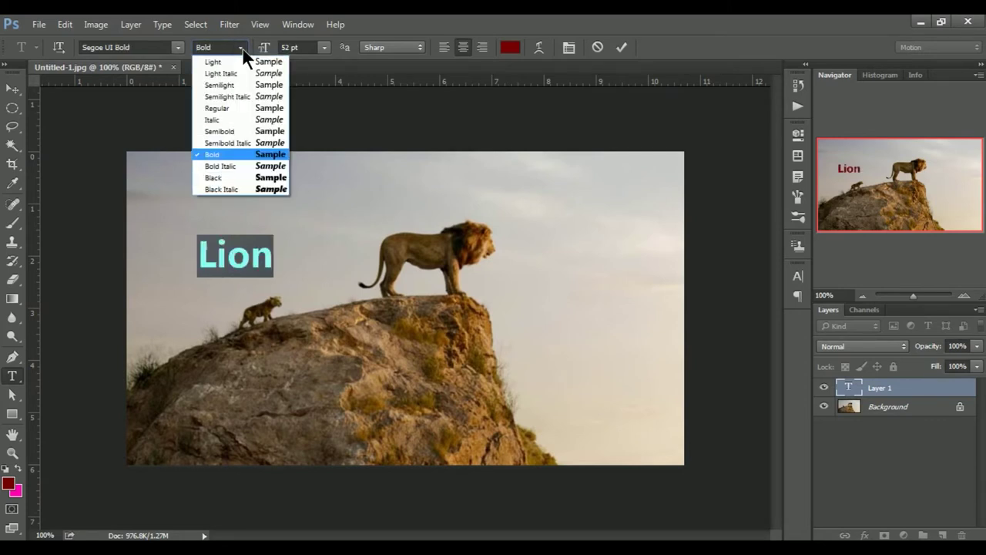
click(231, 177)
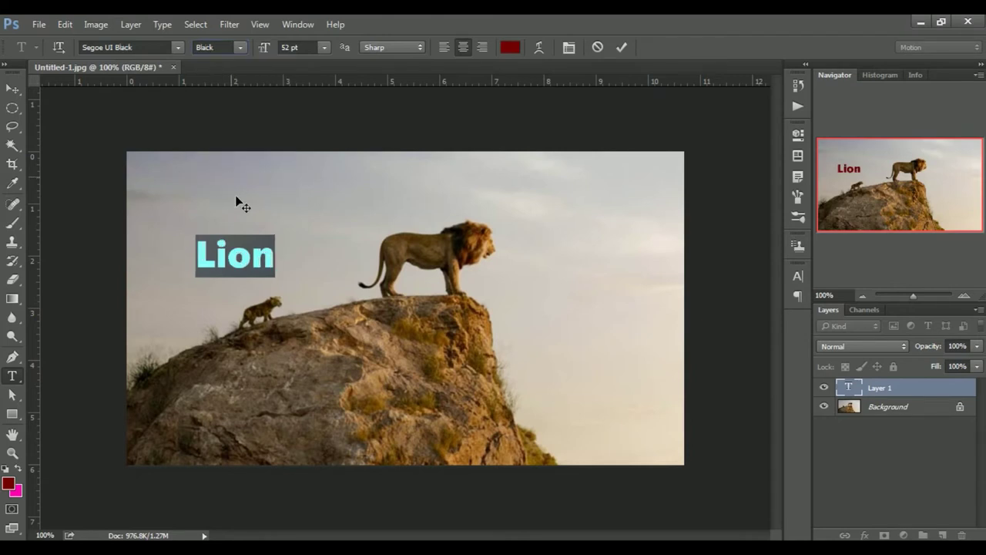
click(240, 48)
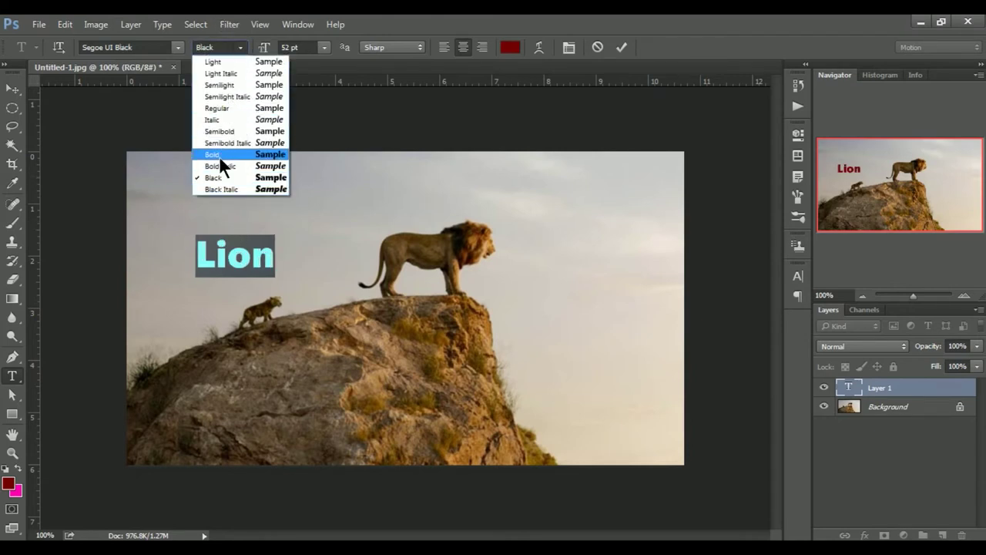
click(323, 49)
click(323, 47)
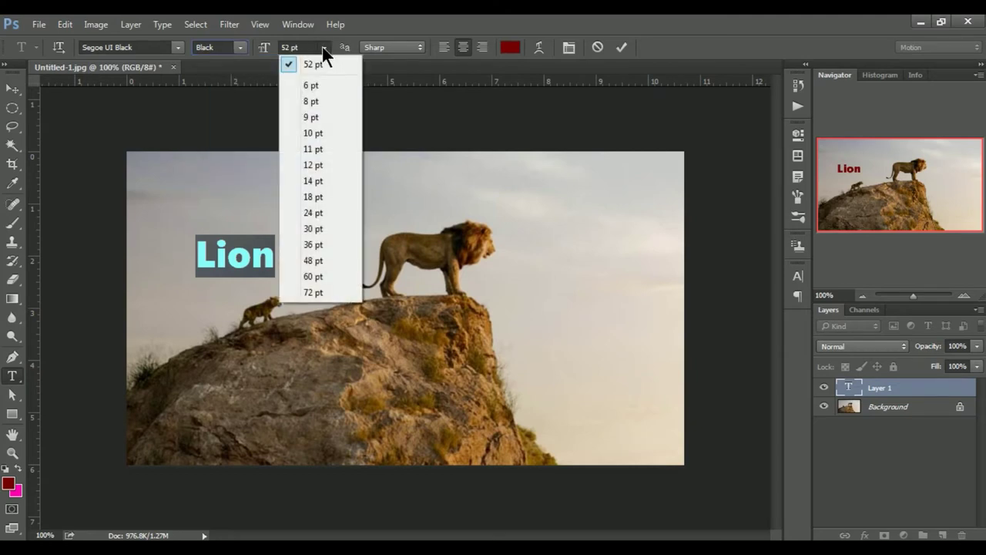
- Enlarge the Lion text to 100 pt after trying 24 pt and 72 pt
click(331, 213)
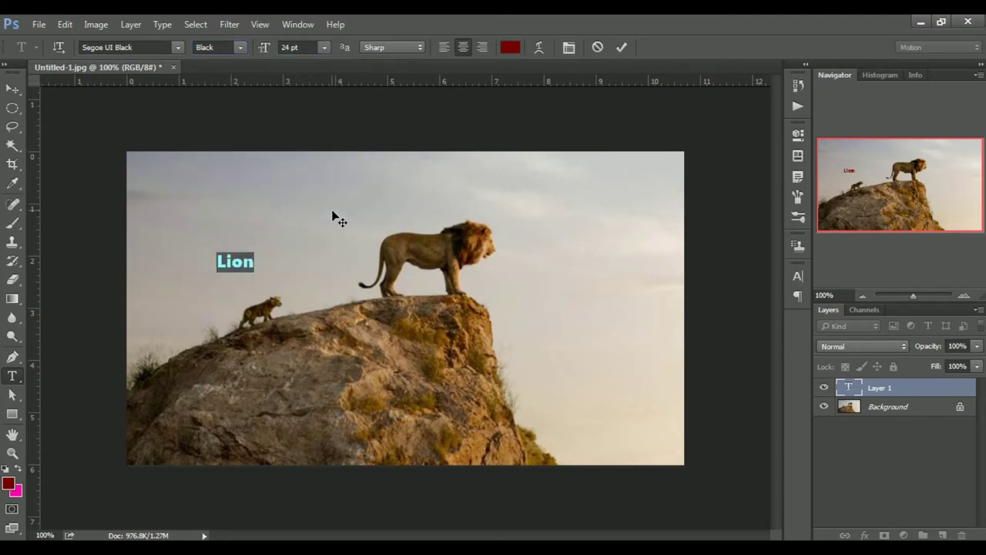
click(324, 47)
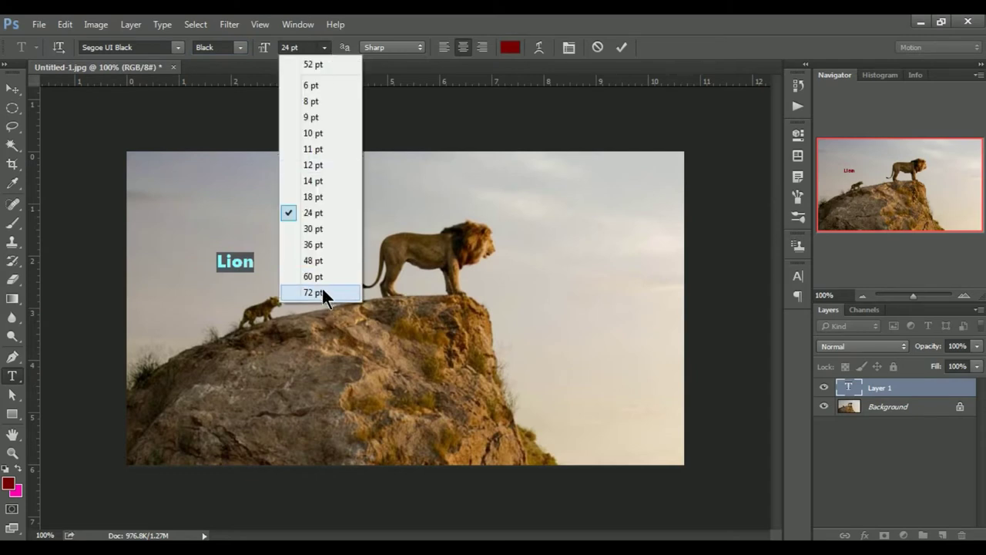
click(322, 290)
click(324, 47)
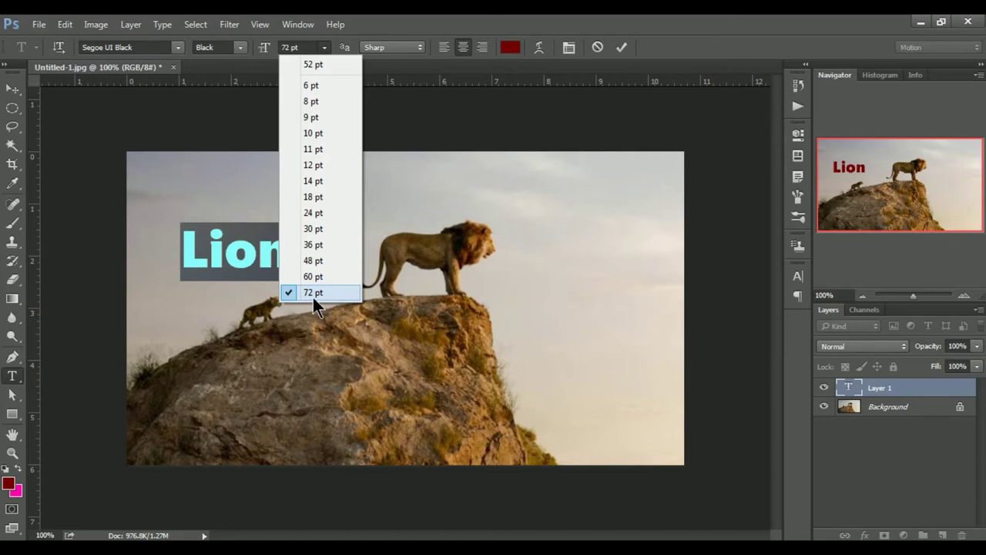
click(287, 47)
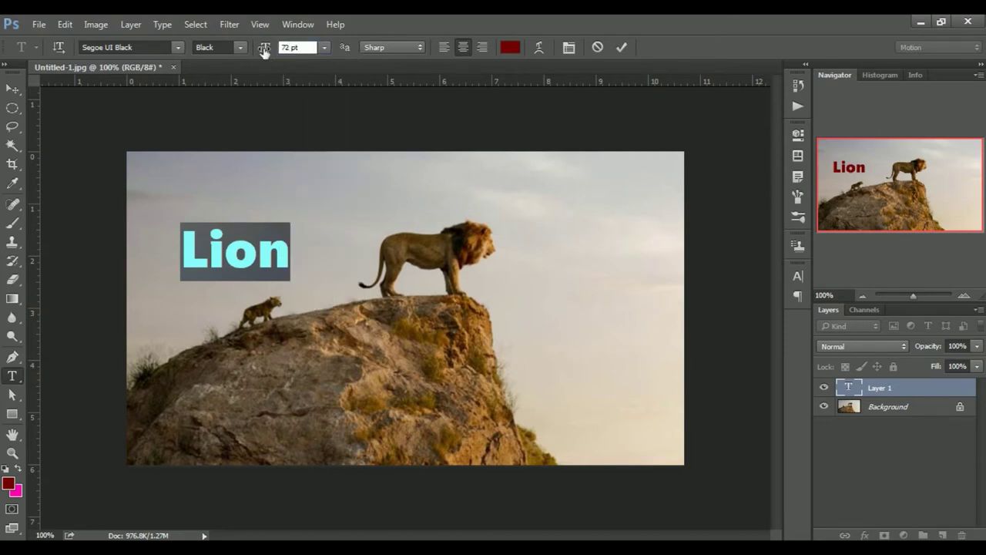
mouse_move(265, 51)
mouse_down()
mouse_move(345, 60)
mouse_move(287, 62)
mouse_up()
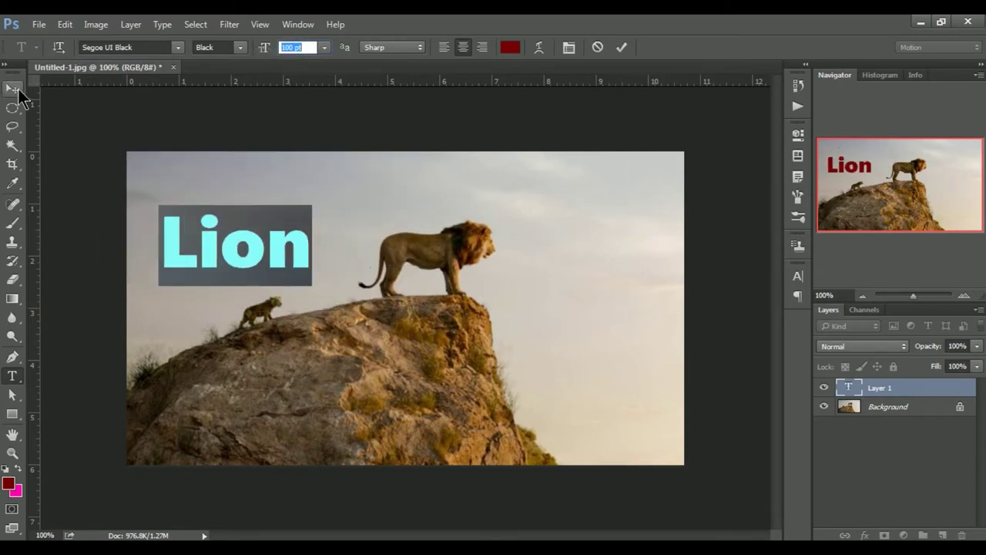
- Commit the text and move Lion to the centre over the rock
click(17, 90)
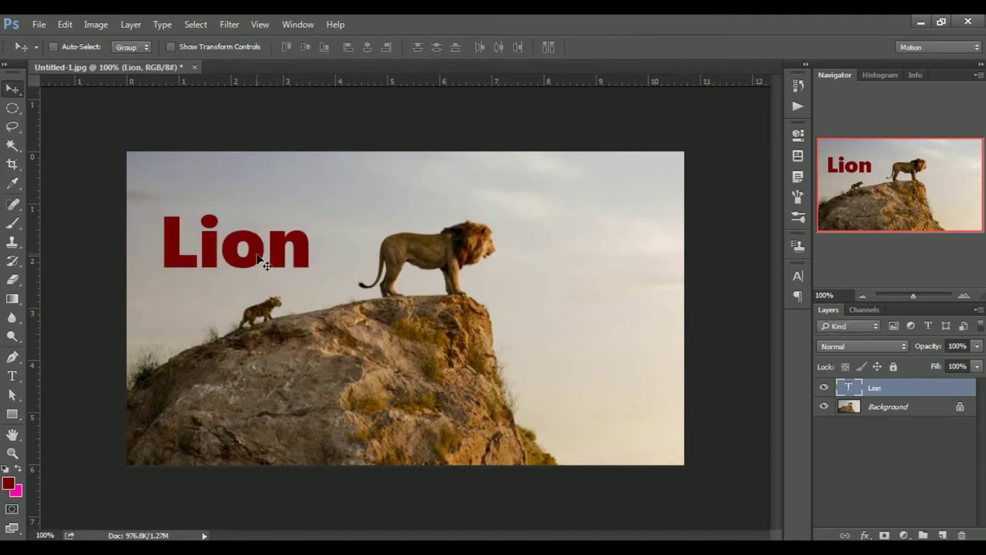
drag(259, 260, 392, 310)
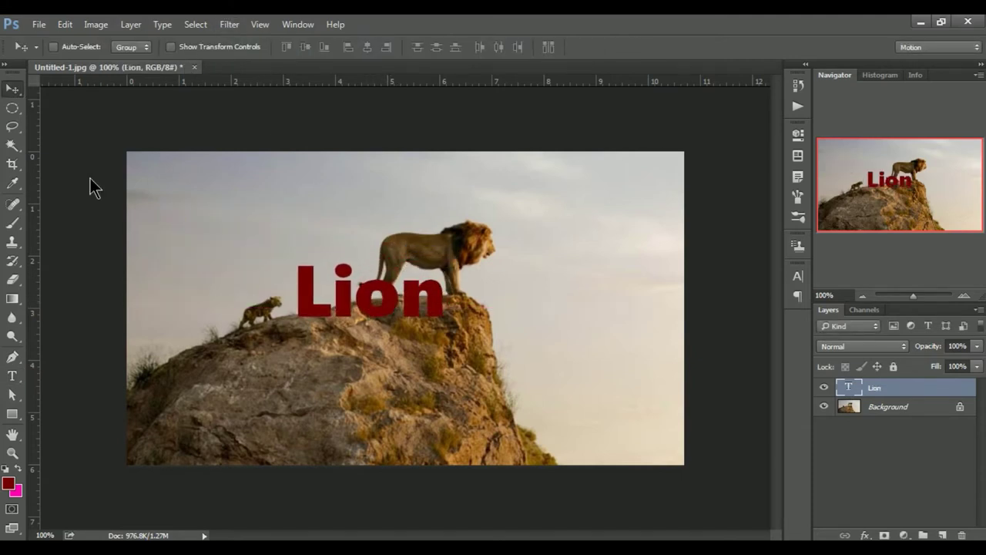
click(13, 375)
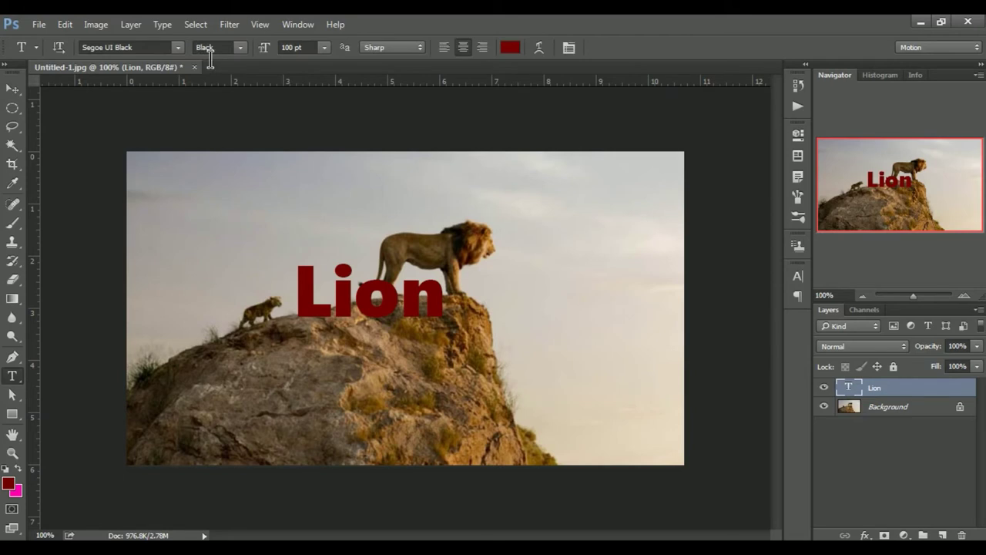
- Try Lion font sizes of 112, 103, 166, 140 and 24 pt
drag(275, 50, 282, 51)
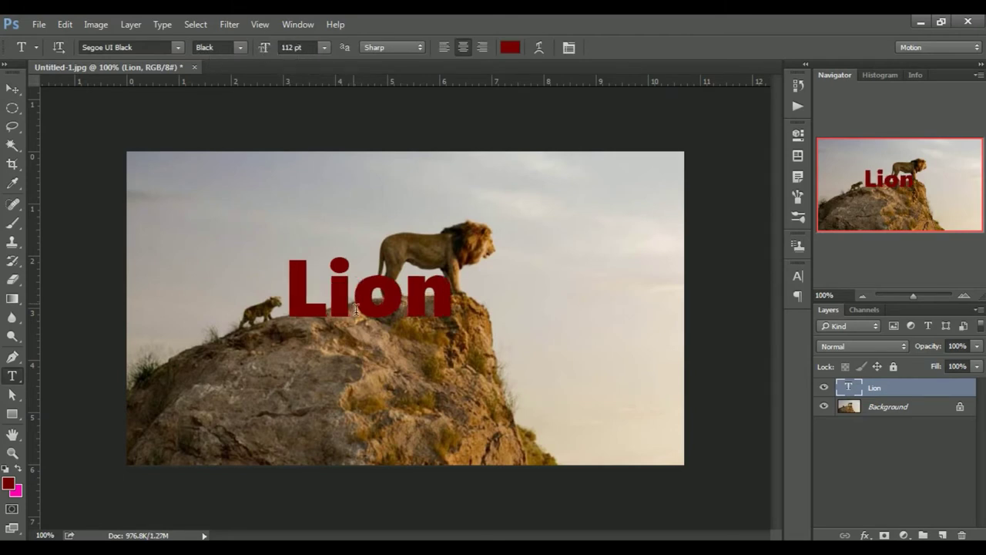
click(353, 302)
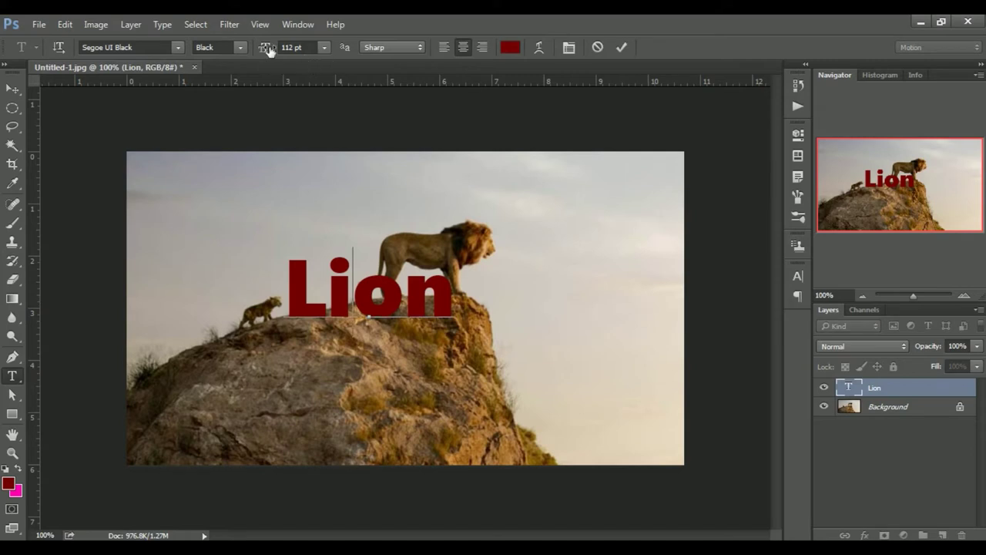
drag(266, 51, 263, 51)
drag(262, 51, 308, 48)
key(Return)
drag(265, 50, 329, 53)
click(327, 50)
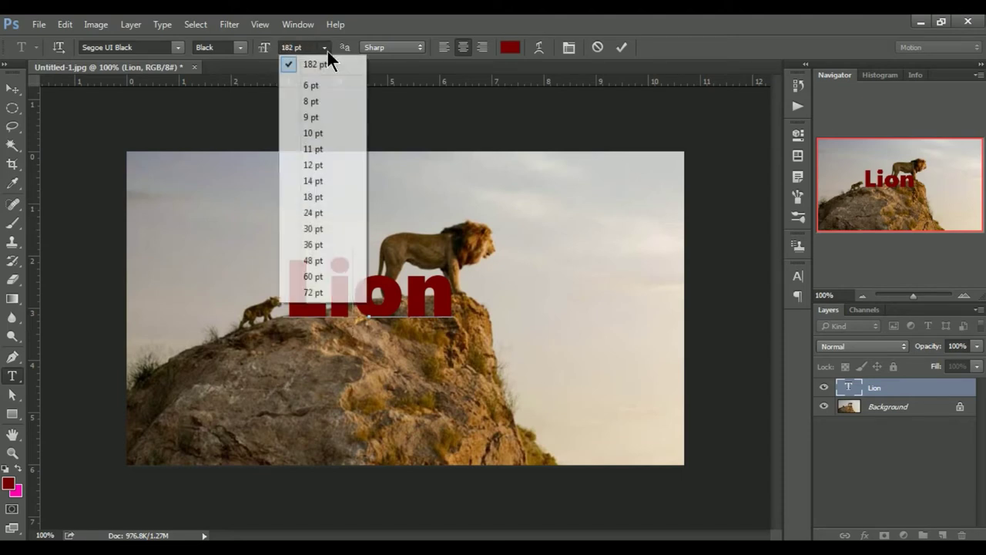
click(327, 213)
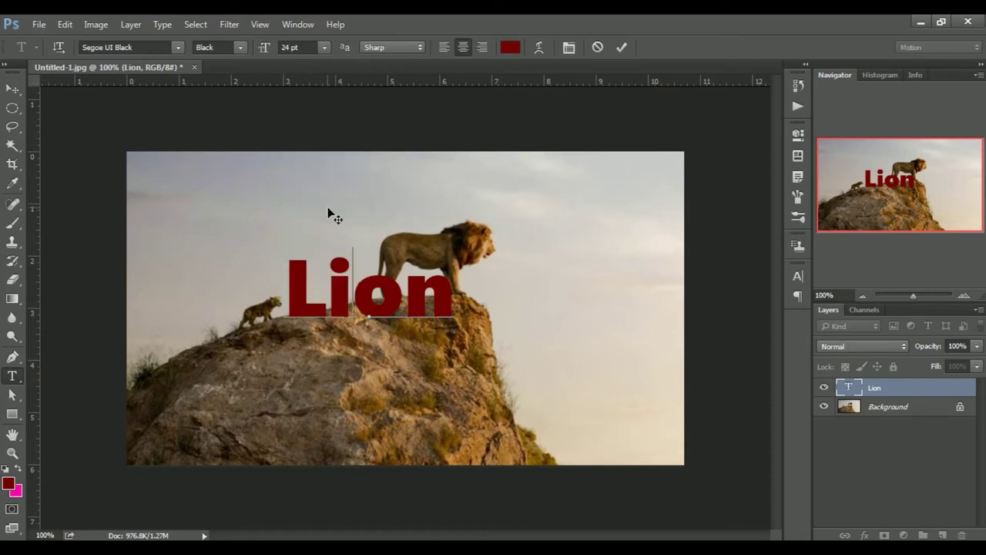
- Recommit the text and settle the Lion size at 107 pt
click(17, 90)
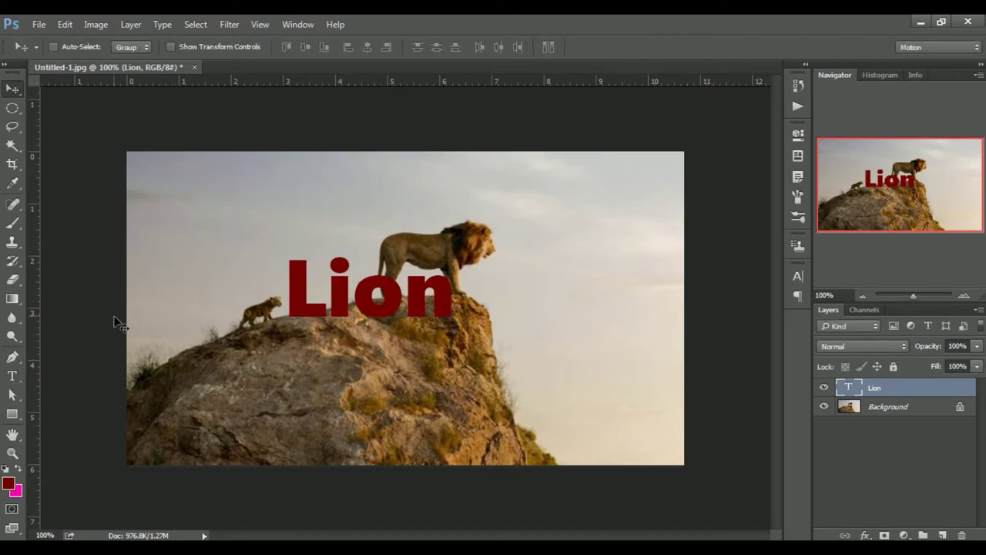
click(12, 376)
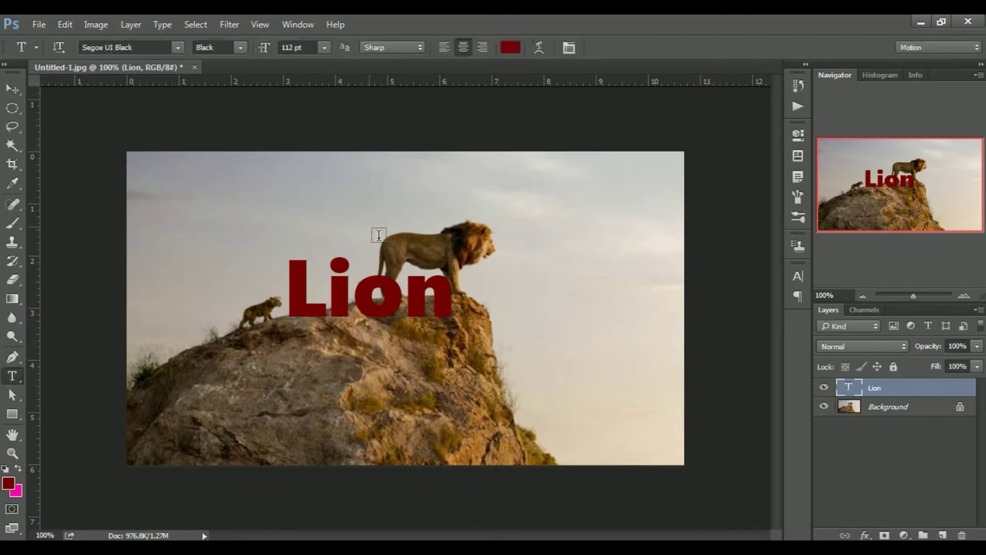
drag(266, 48, 270, 60)
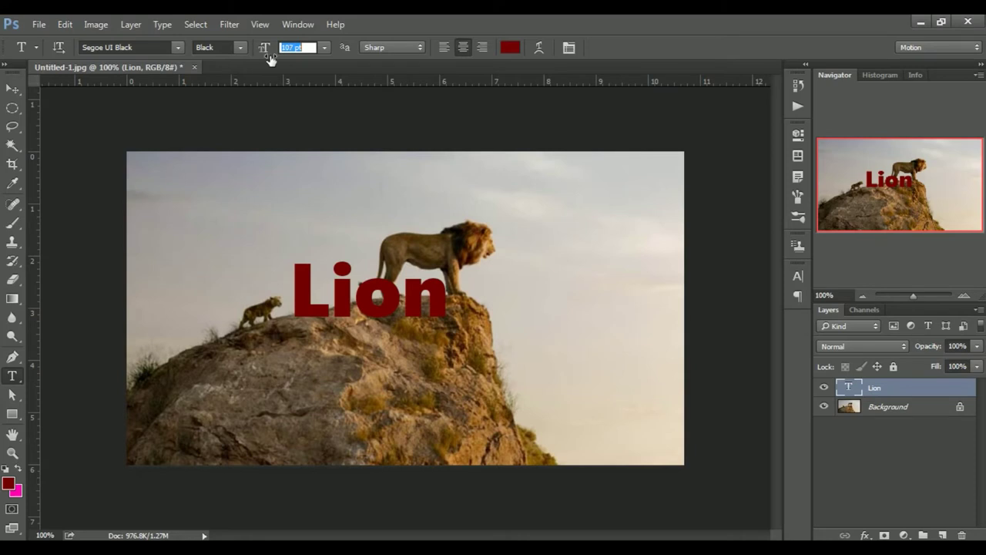
click(325, 47)
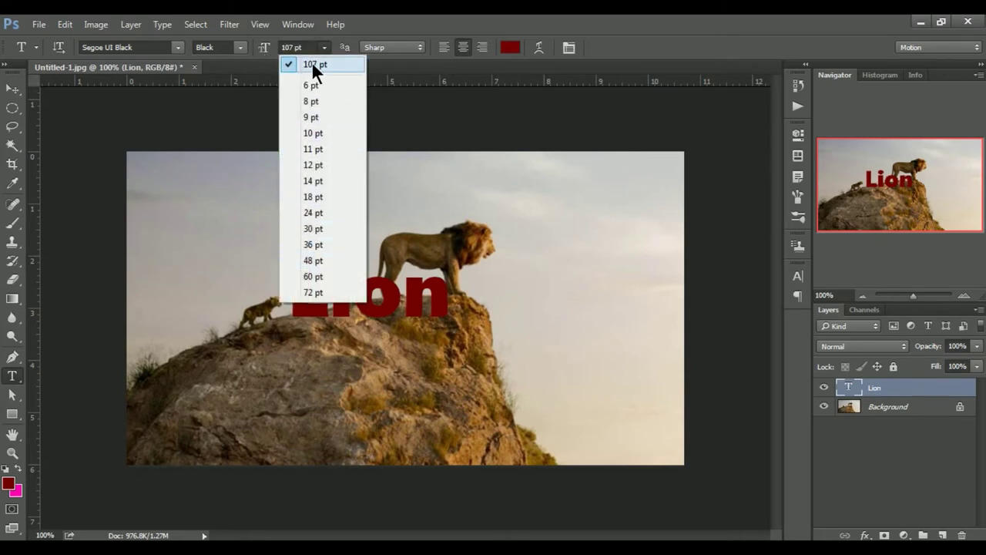
click(423, 46)
click(422, 47)
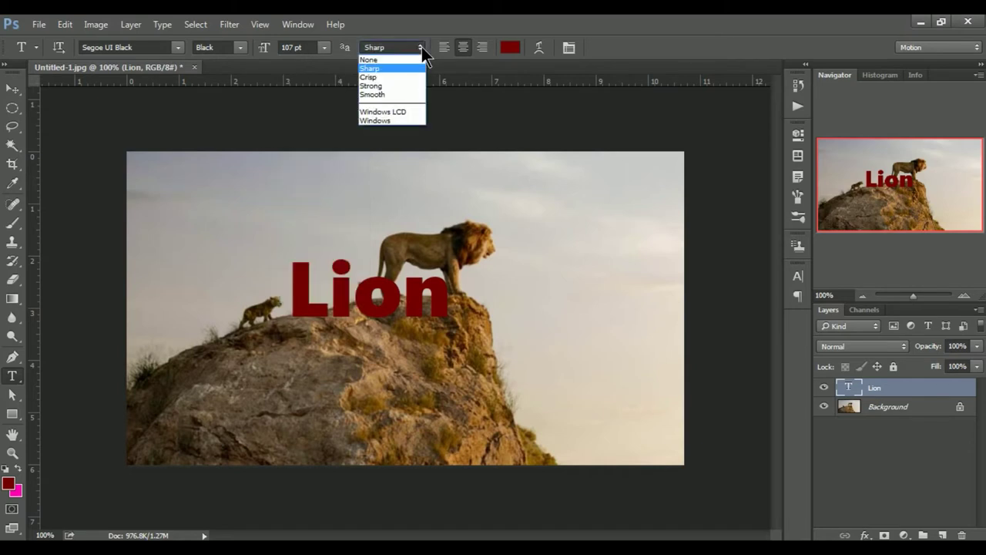
- Try Crisp, Sharp, Smooth and Strong anti-aliasing on the Lion text
click(398, 77)
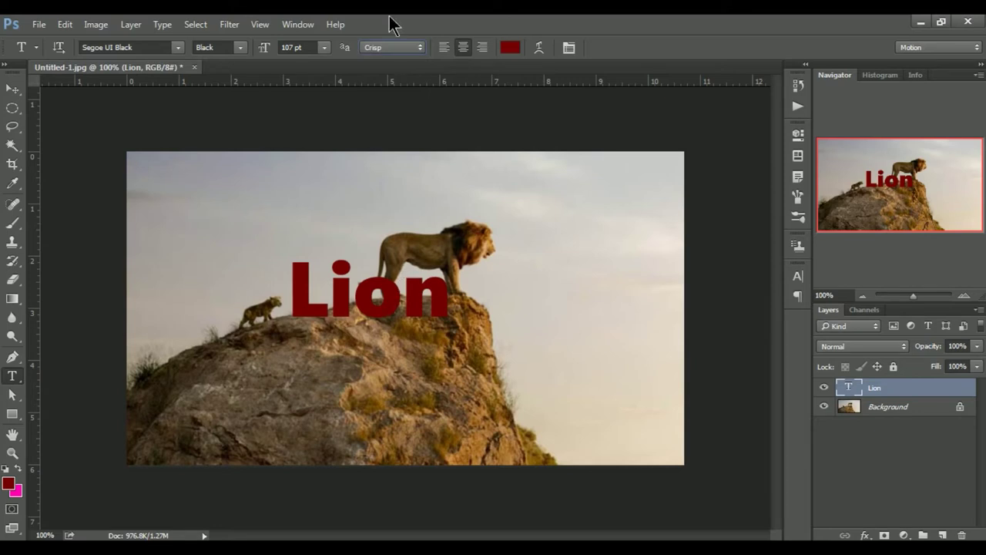
click(422, 47)
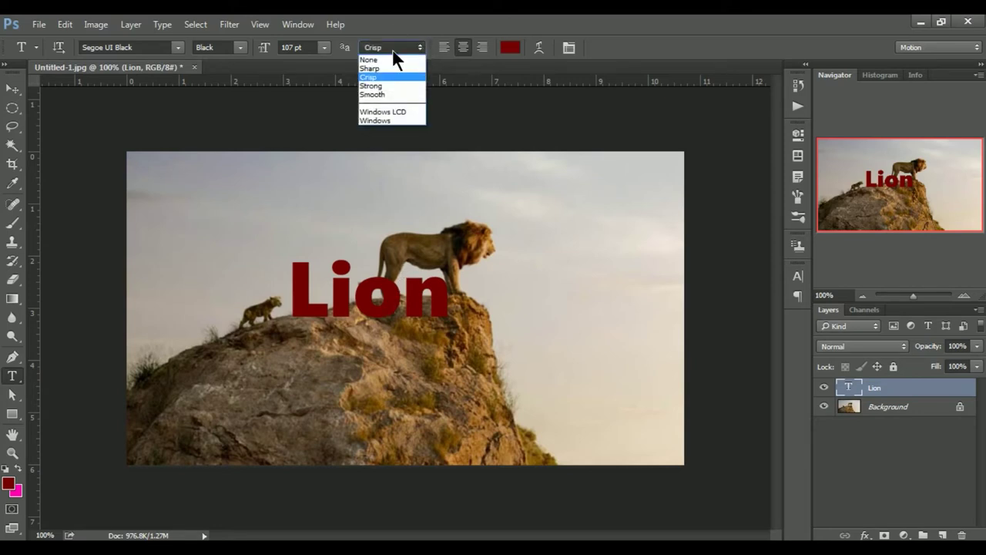
click(386, 68)
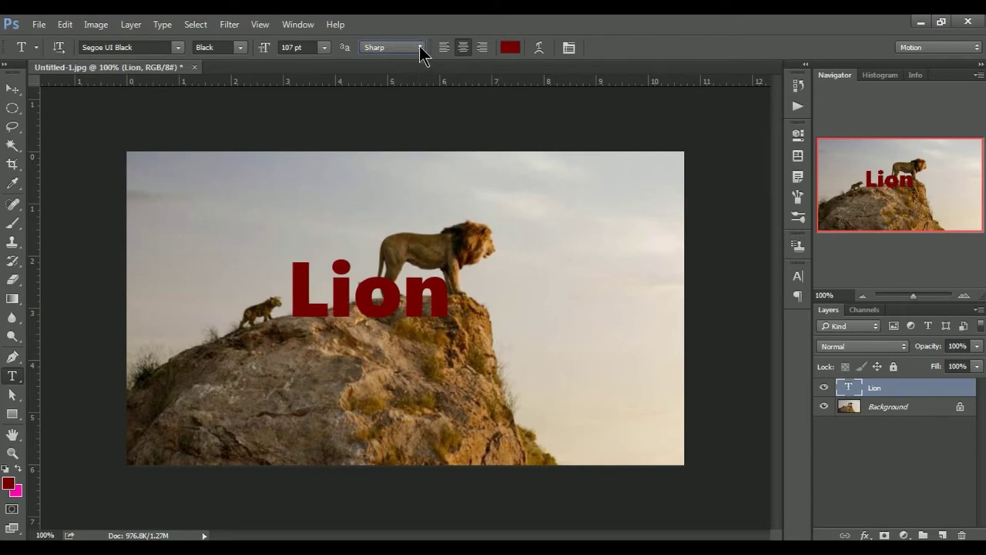
click(419, 47)
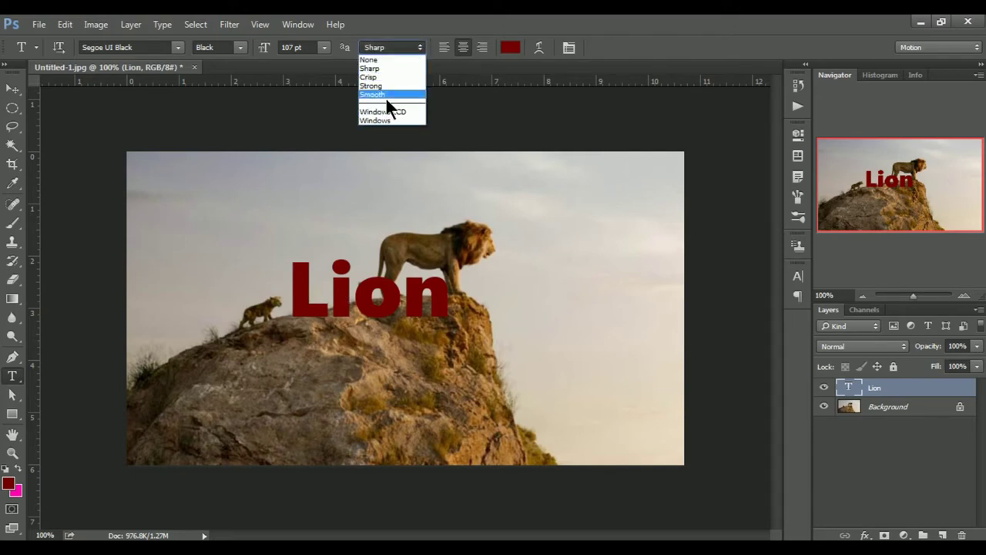
click(386, 95)
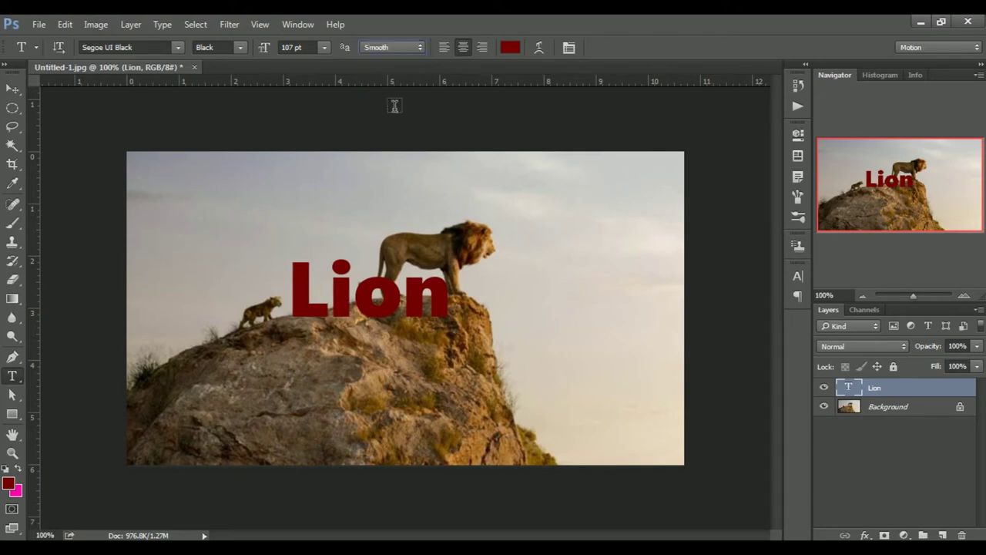
click(421, 47)
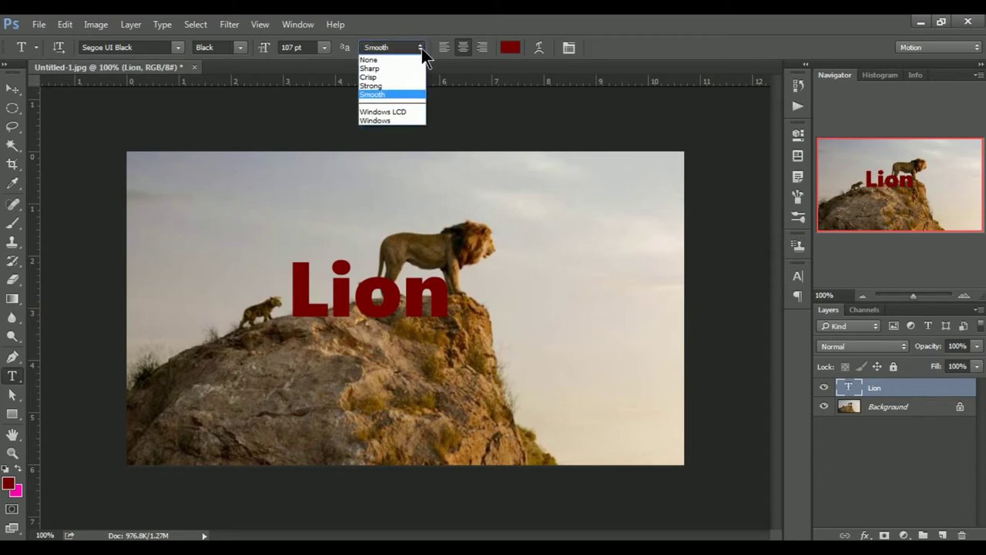
click(394, 84)
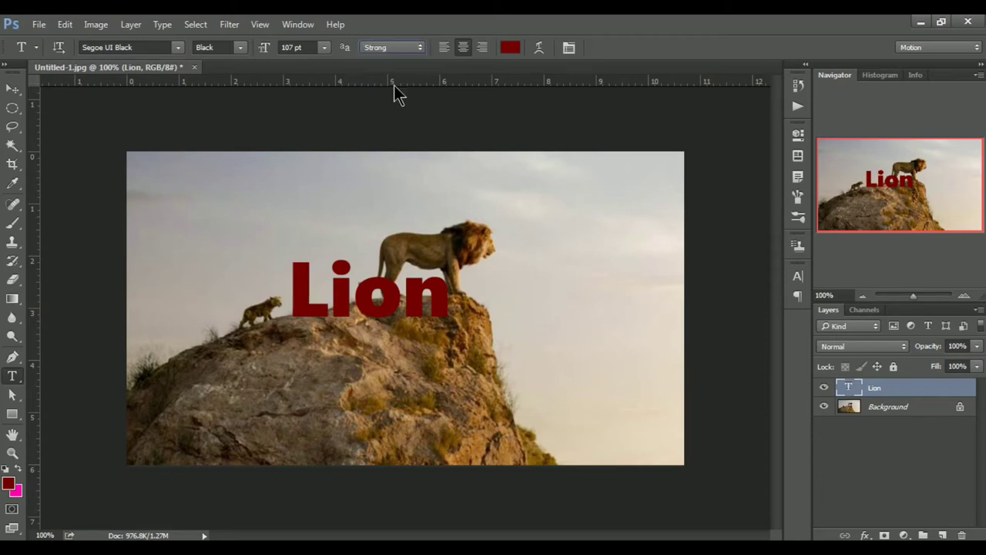
- Set the Lion text's anti-aliasing to None and reopen the text for editing
click(421, 47)
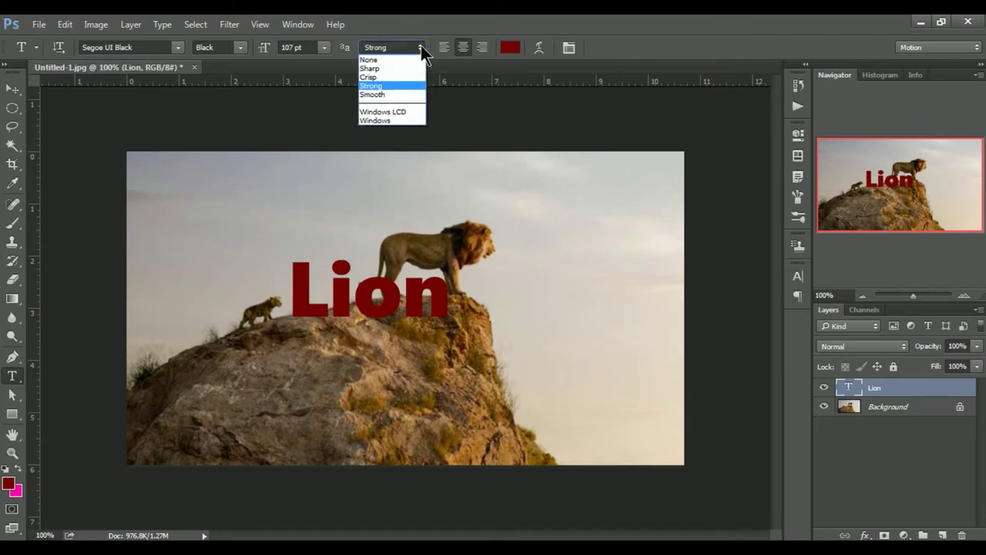
click(393, 60)
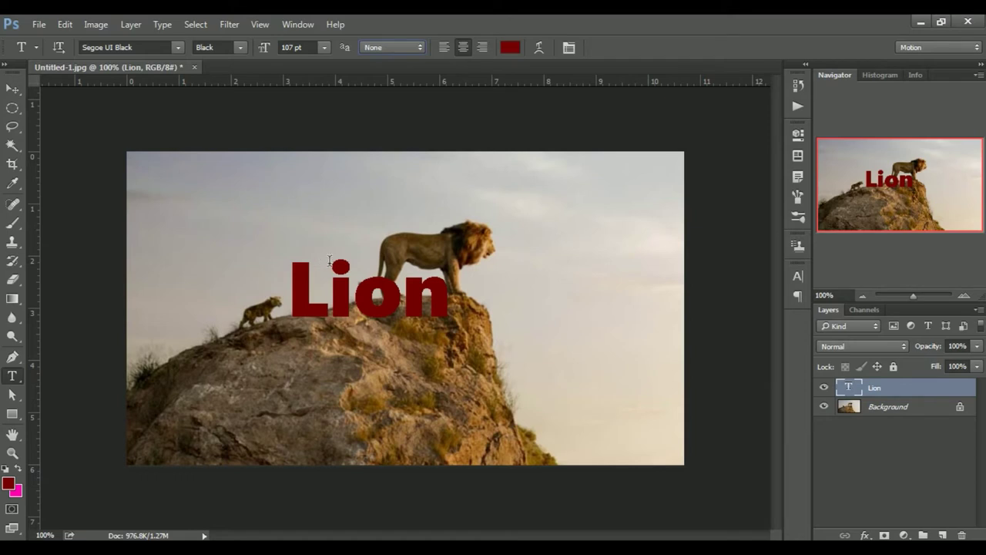
click(416, 48)
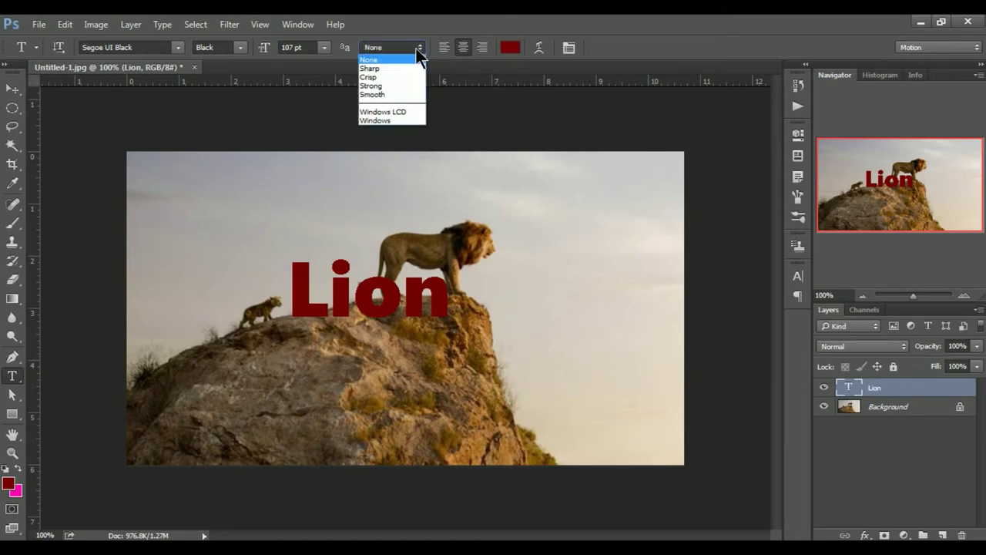
click(385, 96)
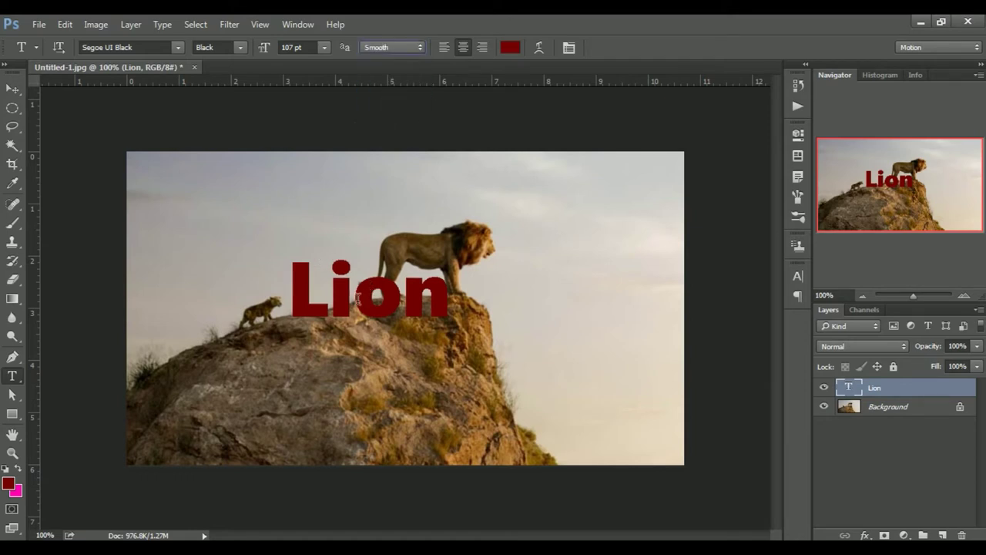
click(419, 47)
click(380, 60)
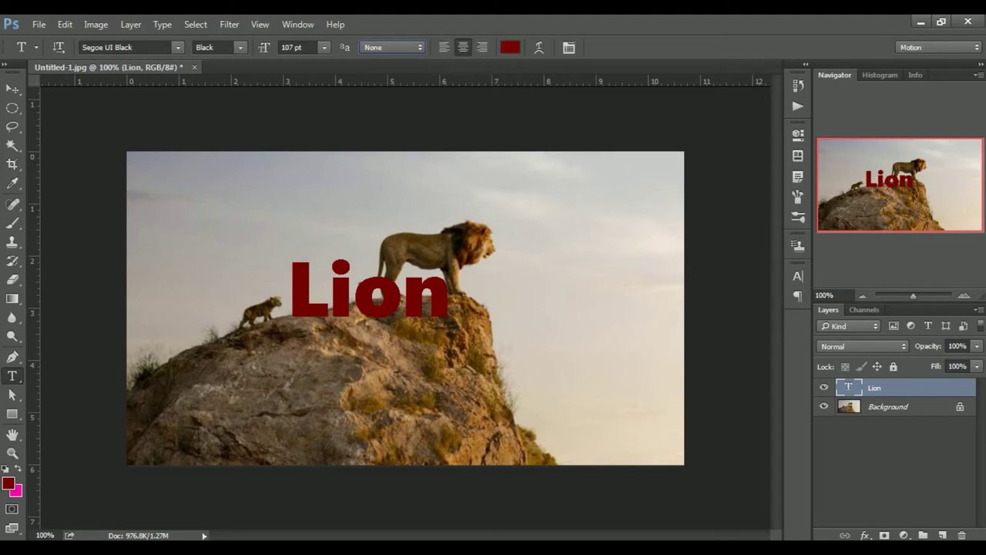
click(448, 309)
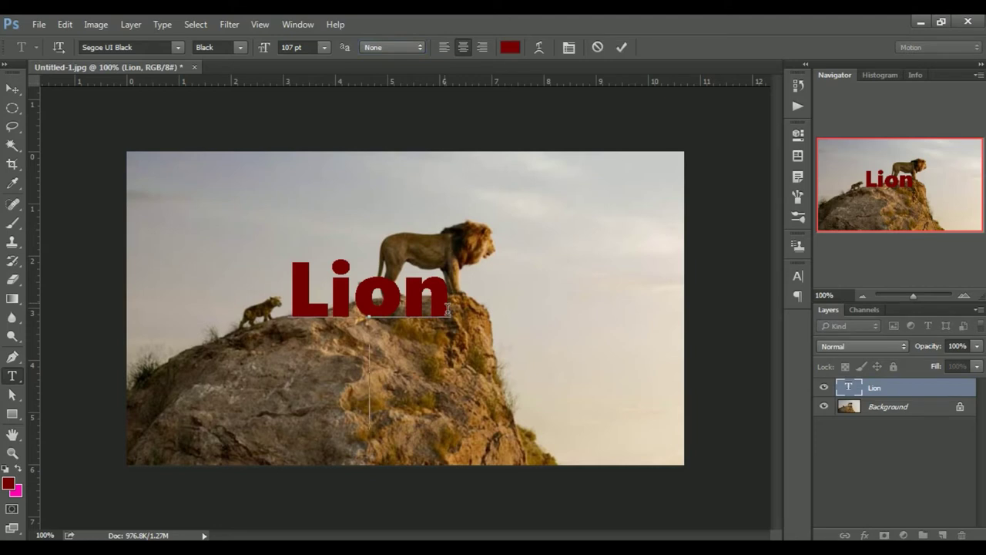
- Add two more lines of text (hjgjhdfj) below Lion
key(Return)
text(hjgjhdfj)
key(Return)
text(hjgjhdfj)
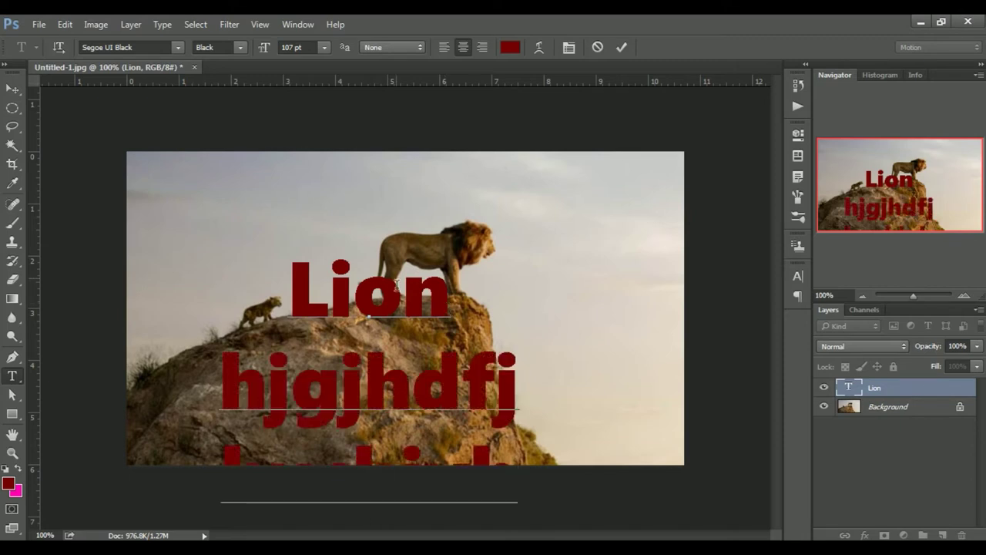
- Set all three lines to 72 pt after trying 60 pt
click(324, 47)
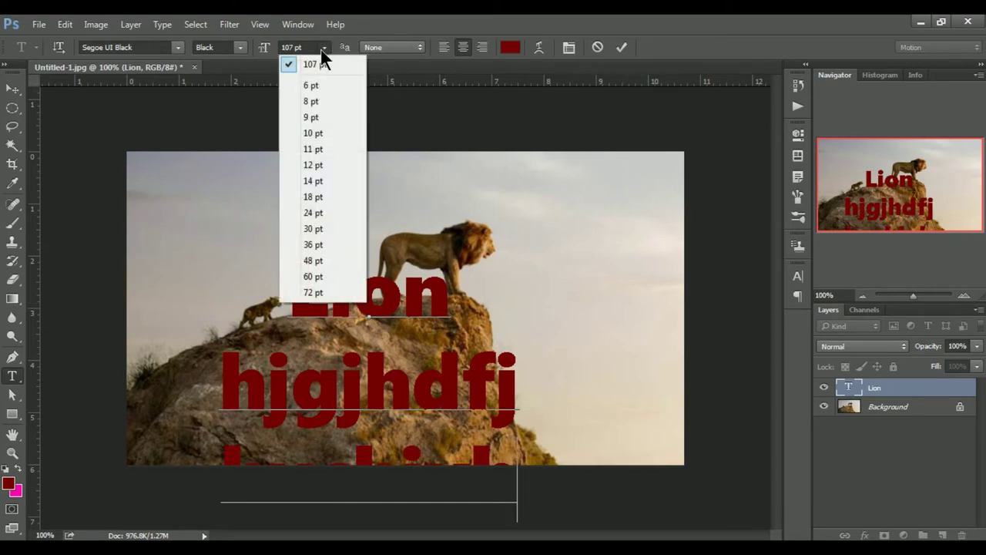
click(314, 276)
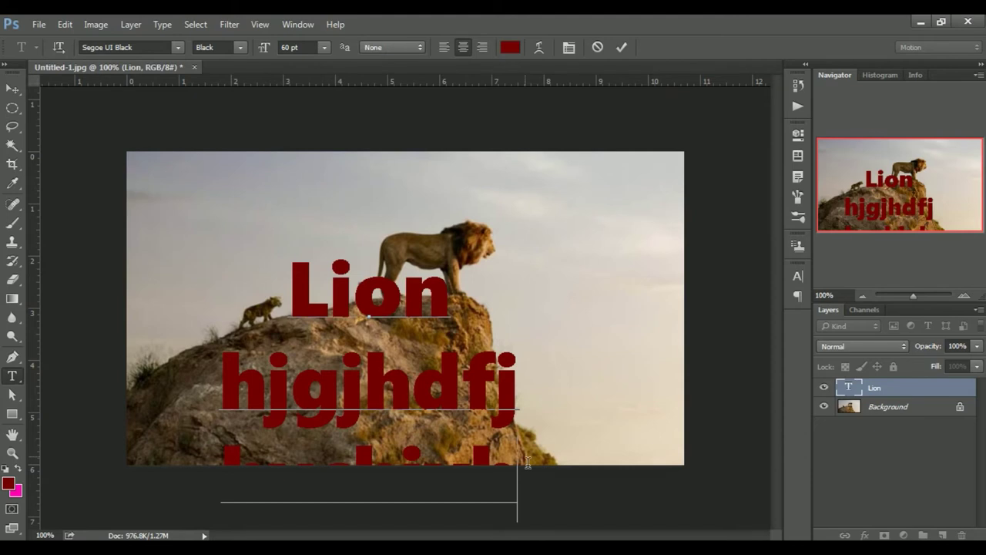
drag(526, 476, 226, 262)
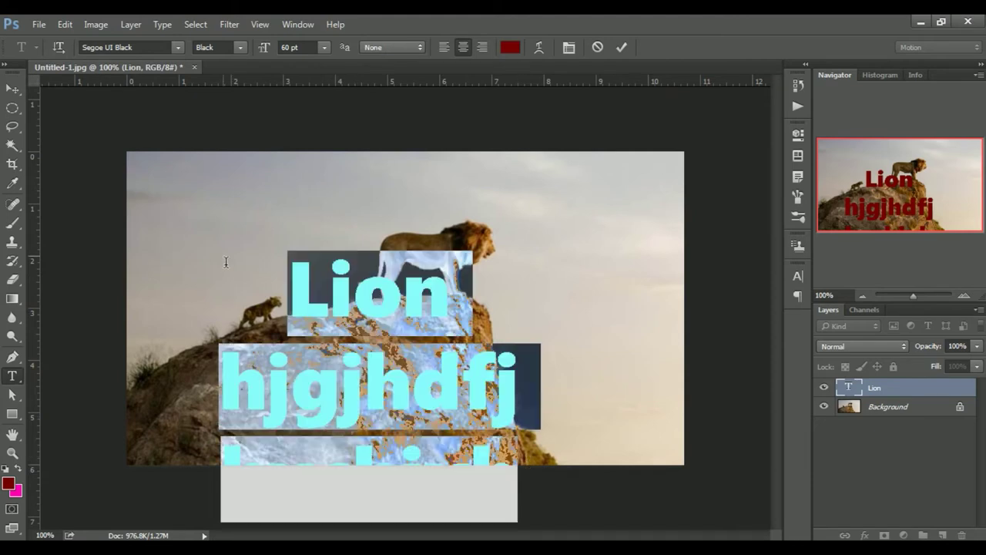
click(325, 47)
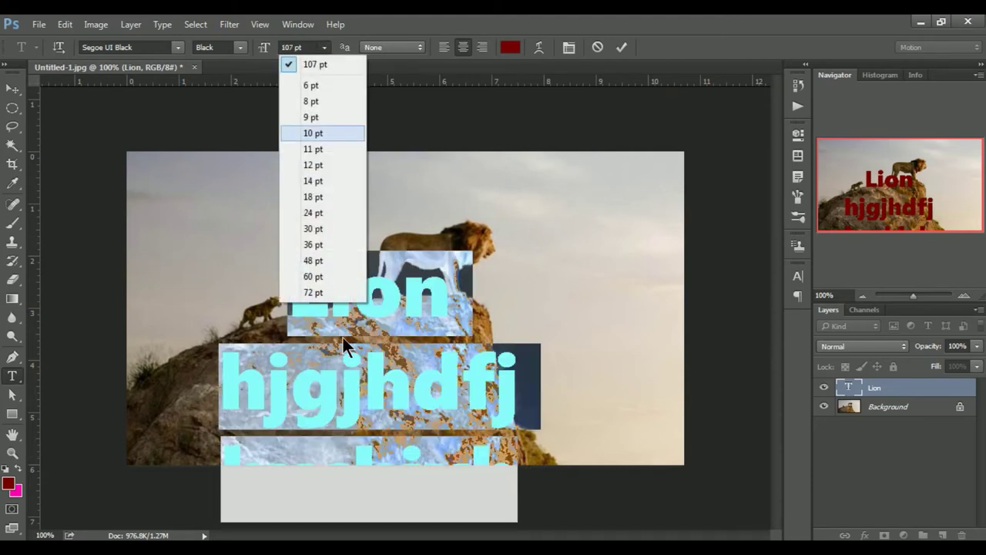
click(323, 291)
- Commit the text and move the block up over the lion's rock
click(13, 88)
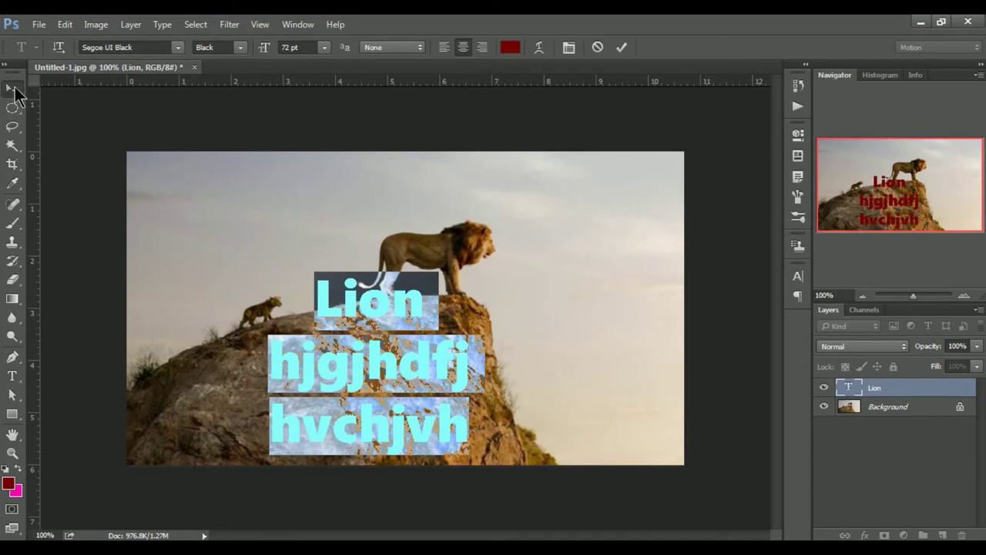
drag(364, 344, 398, 294)
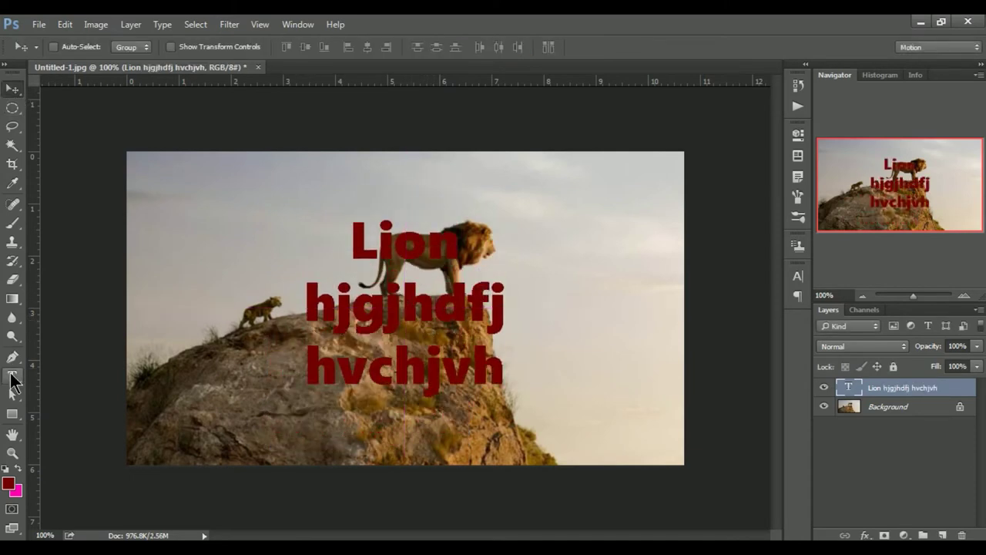
click(13, 375)
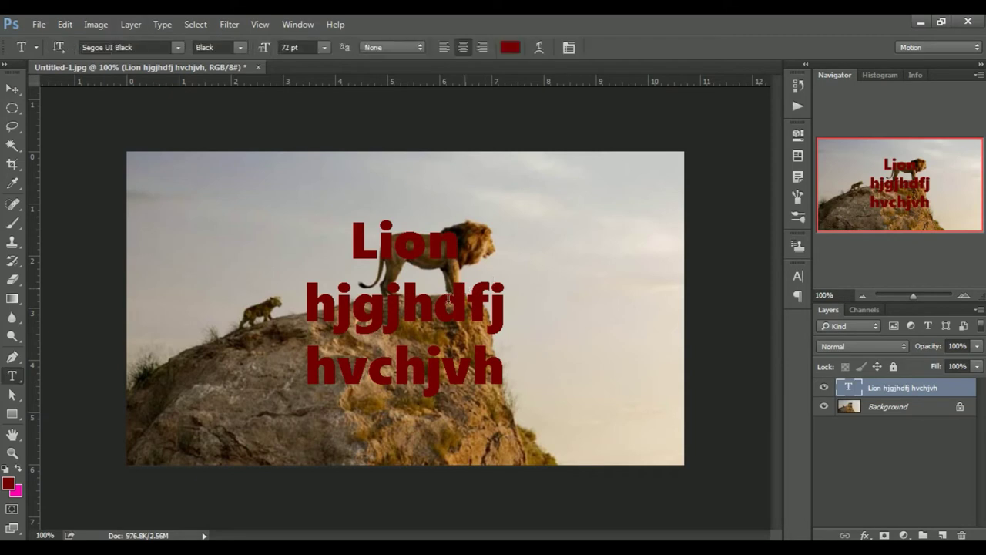
click(444, 48)
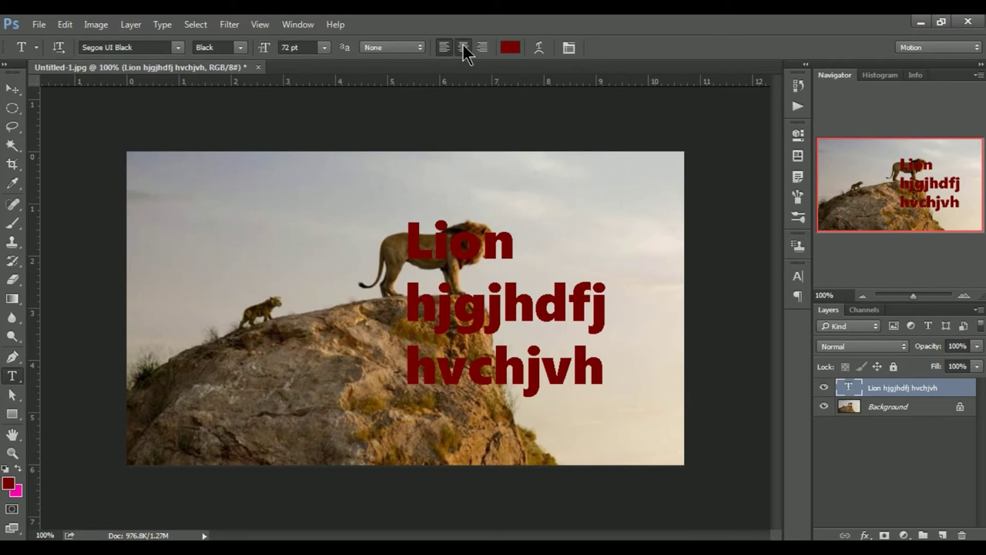
click(463, 47)
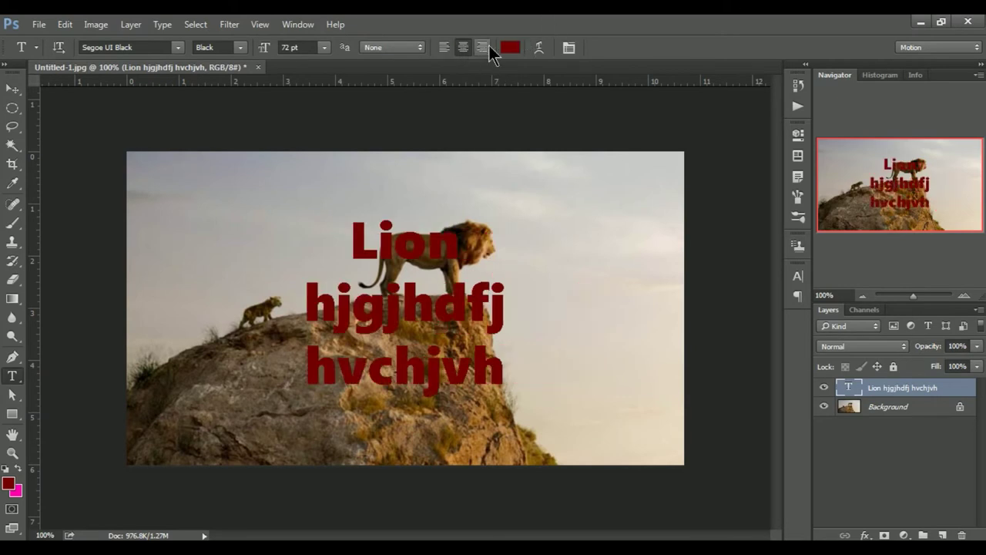
click(489, 46)
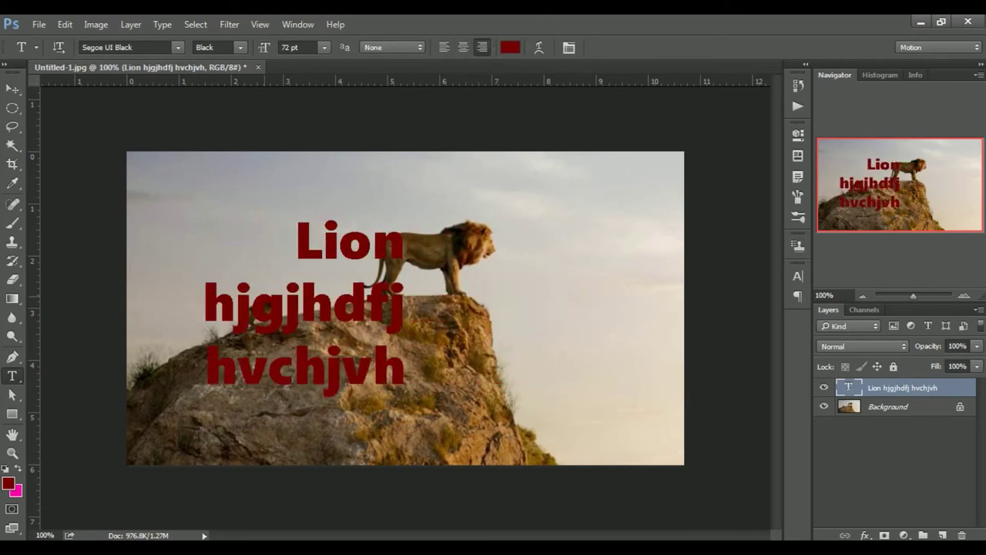
click(464, 48)
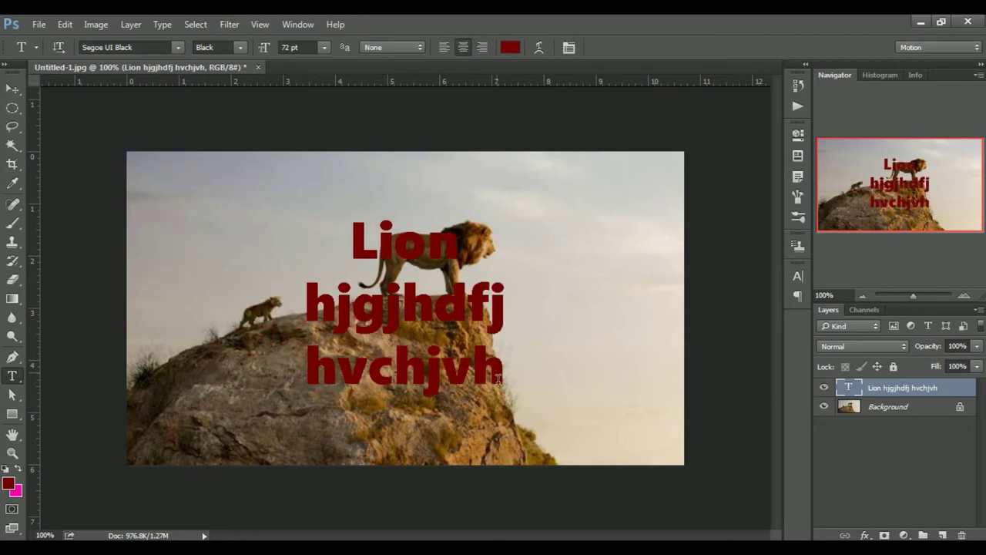
click(502, 379)
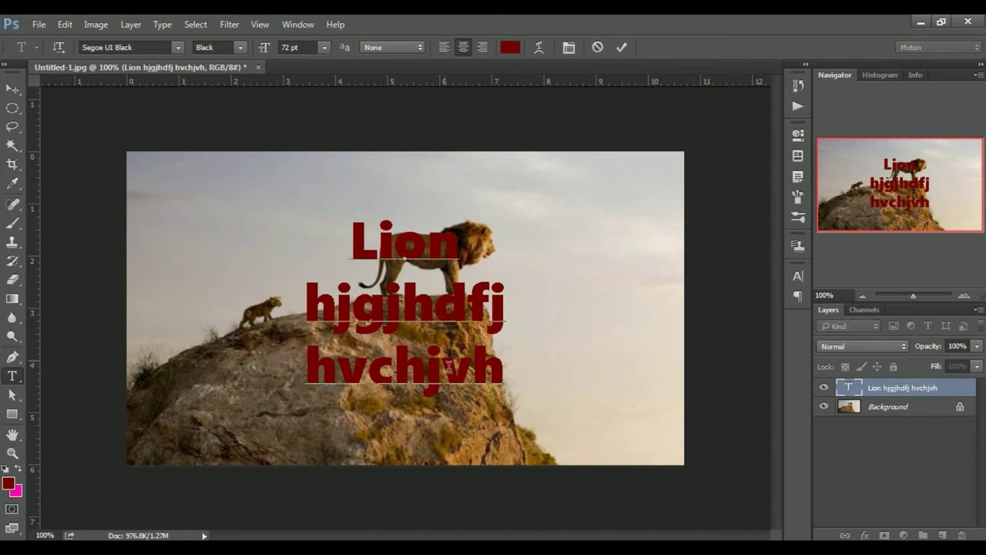
- Select the three text lines and recolour them bright blue #0498ed, then commit
click(507, 46)
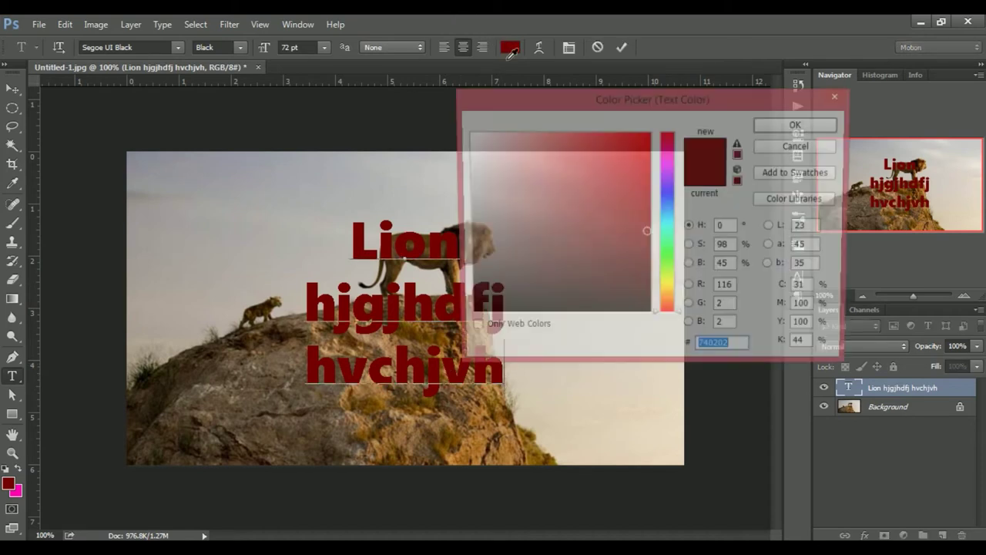
click(797, 126)
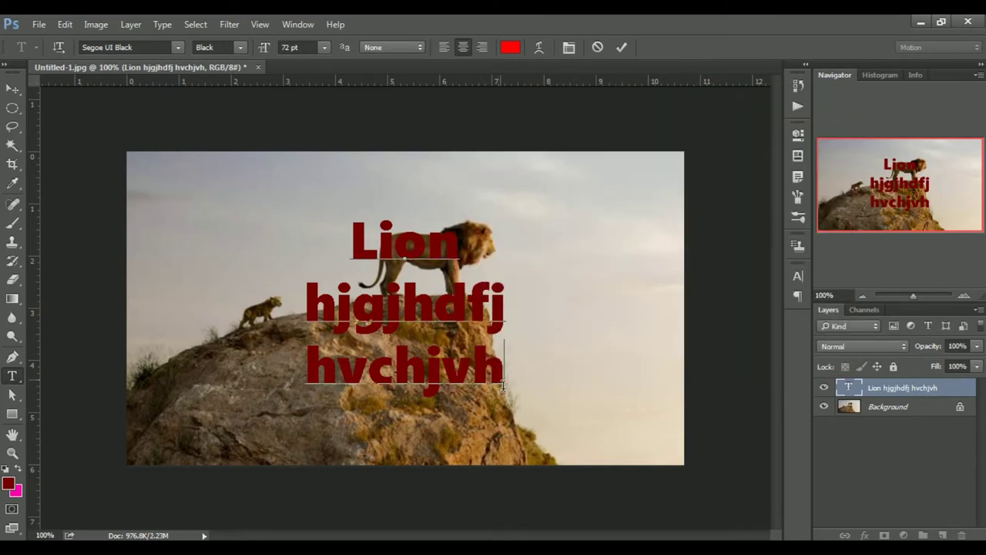
drag(503, 385, 330, 240)
click(512, 49)
click(668, 261)
click(655, 135)
mouse_move(644, 154)
mouse_down()
mouse_move(648, 269)
mouse_move(643, 161)
mouse_move(662, 168)
mouse_up()
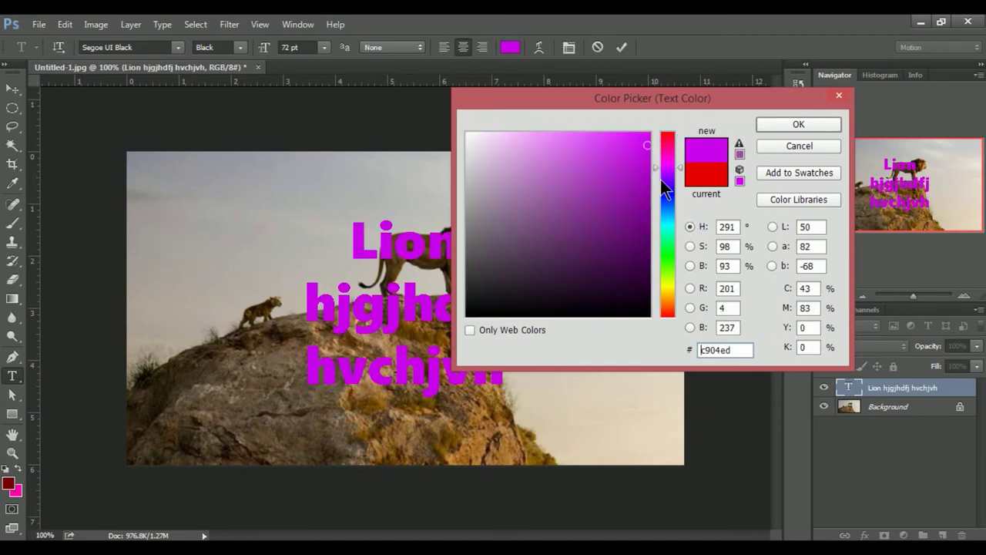
drag(656, 168, 656, 212)
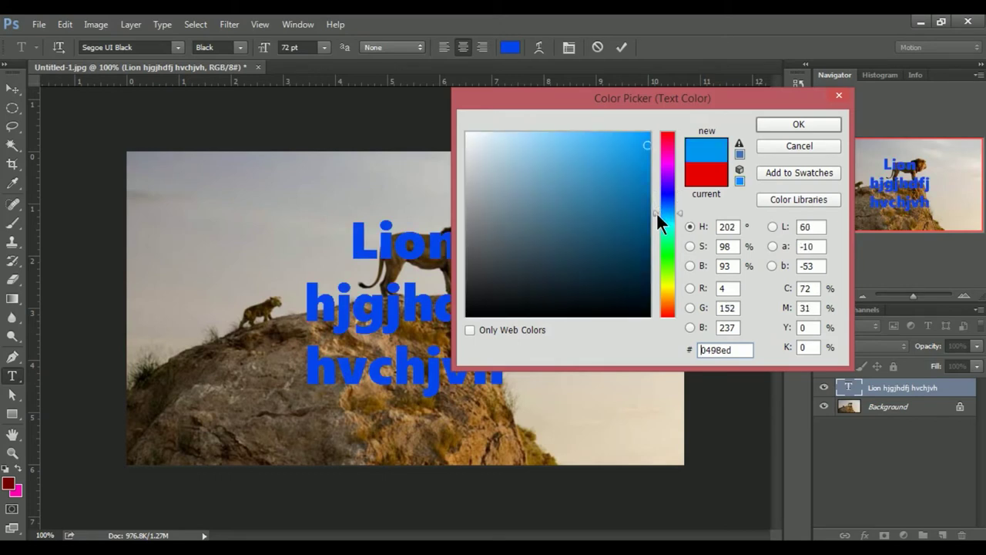
click(803, 122)
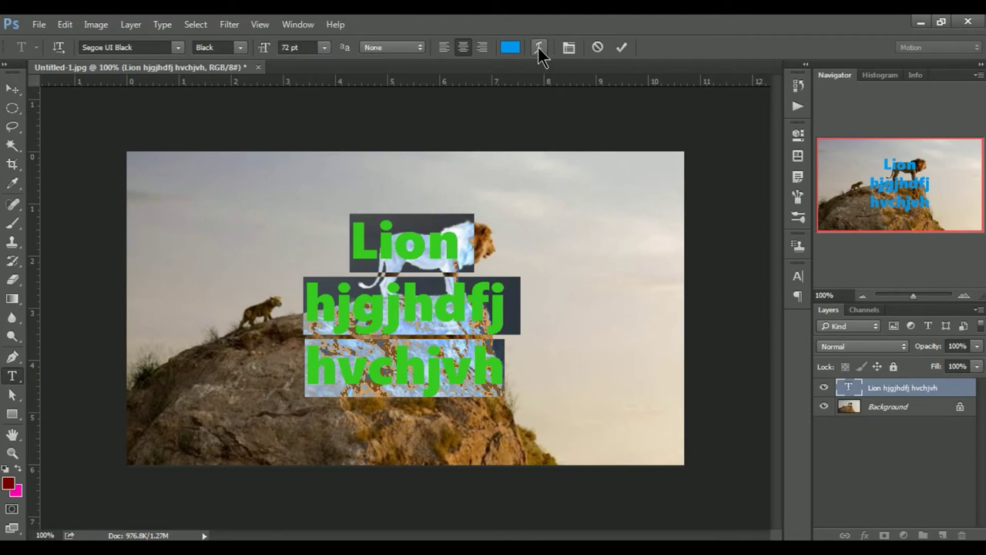
click(13, 89)
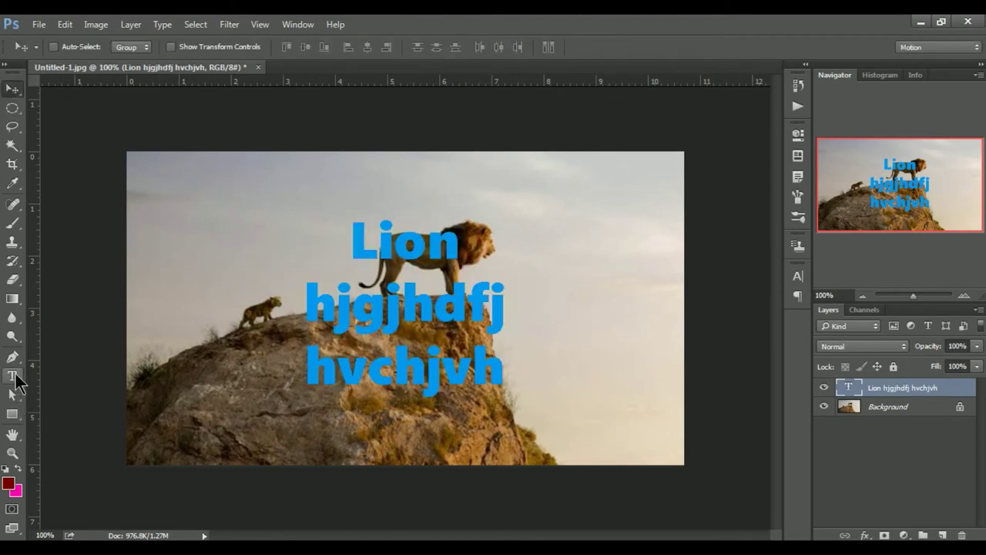
click(13, 375)
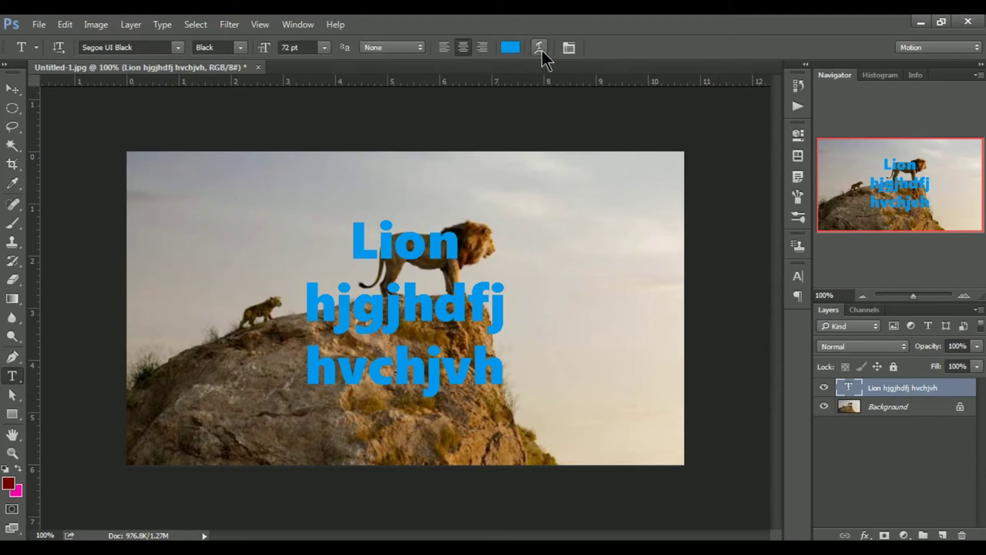
- Preview a Flag warp on the text, lessening its bend and trying vertical orientation
click(540, 48)
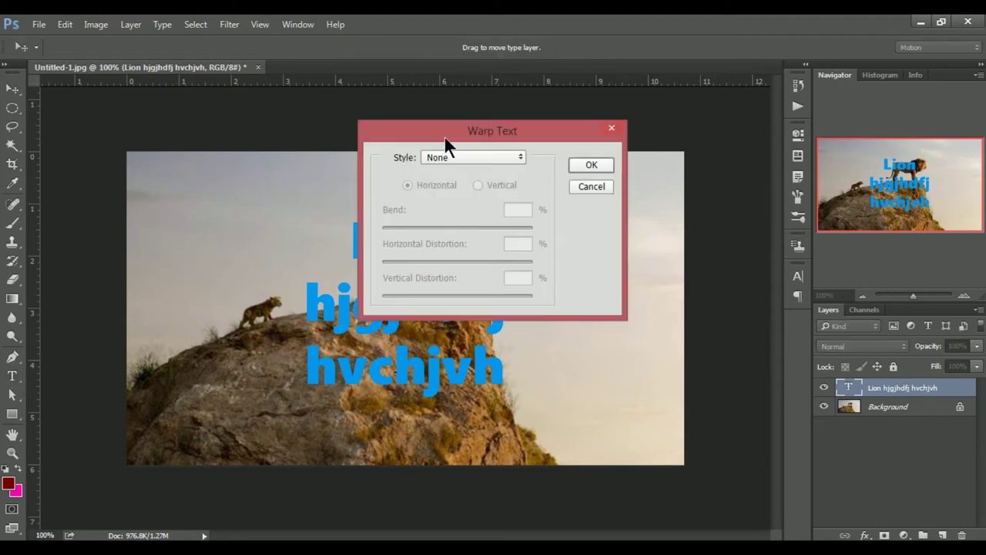
mouse_move(447, 134)
mouse_down()
mouse_move(260, 160)
mouse_move(256, 152)
mouse_up()
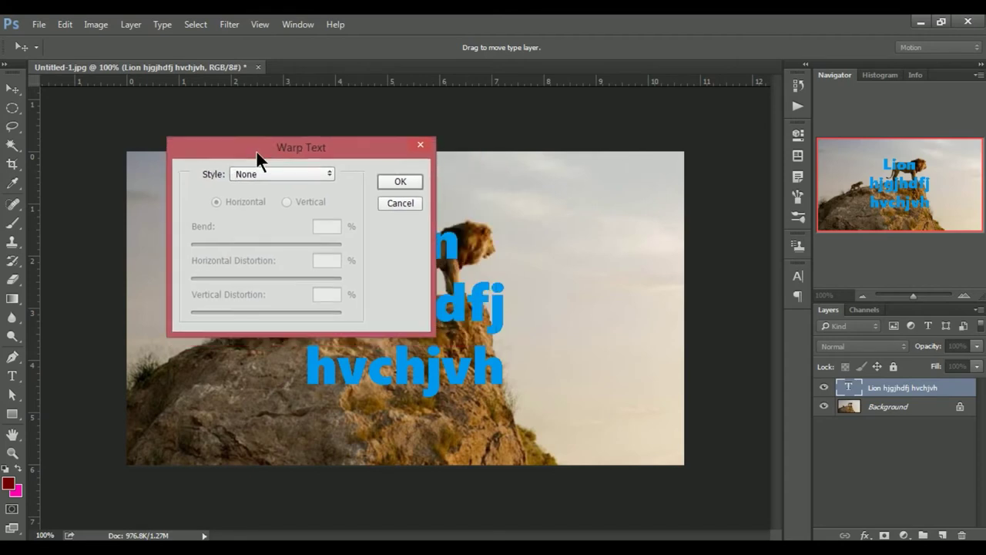
click(331, 171)
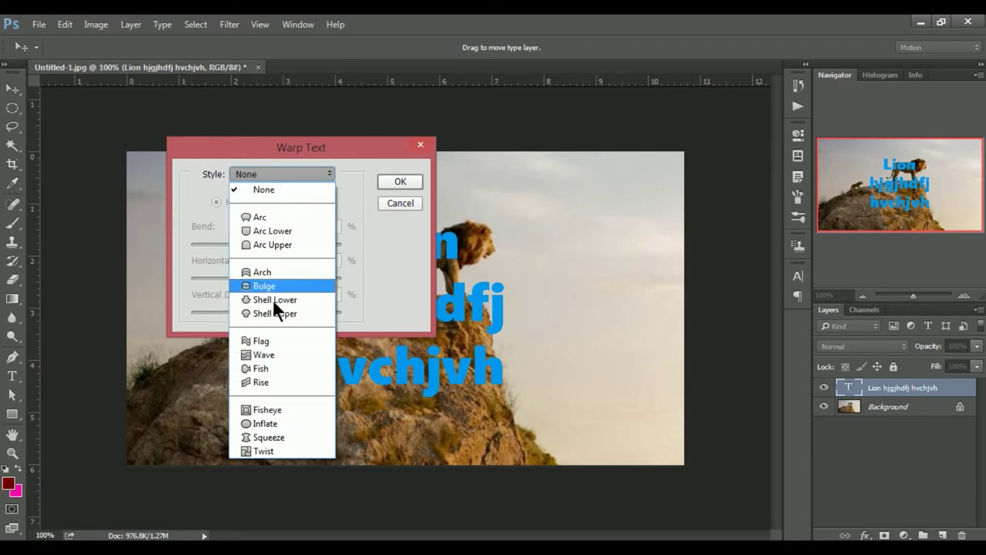
click(271, 341)
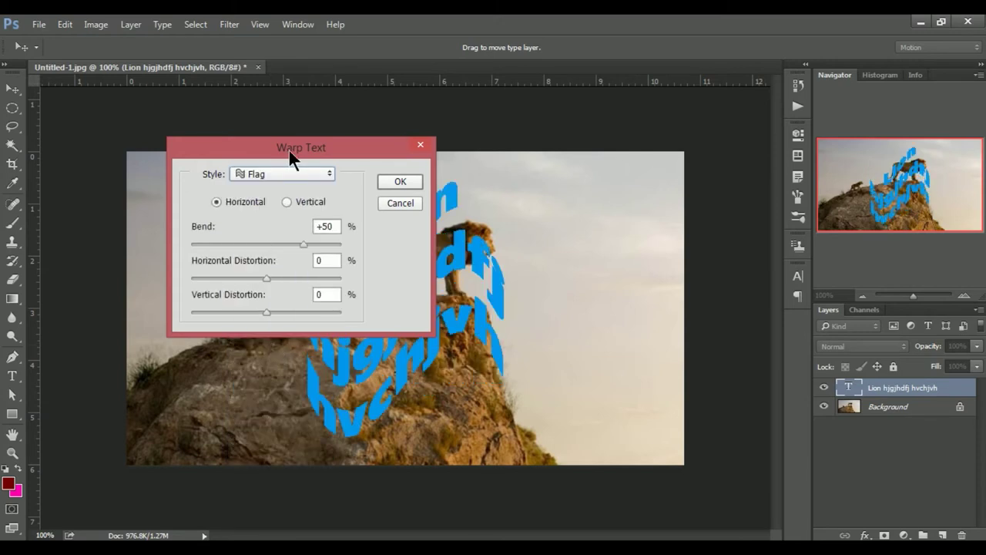
drag(212, 148, 132, 91)
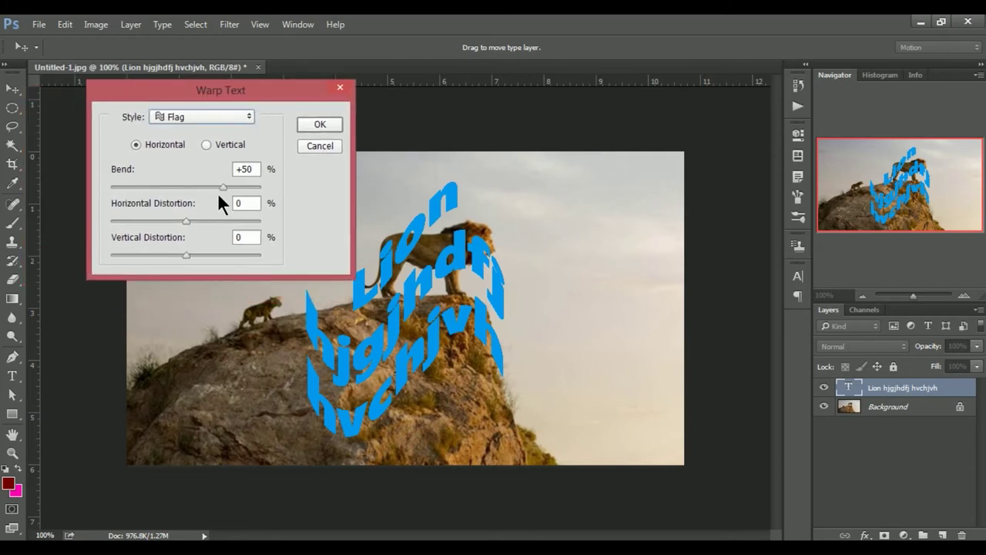
mouse_move(222, 186)
mouse_down()
mouse_move(189, 187)
mouse_move(208, 186)
mouse_up()
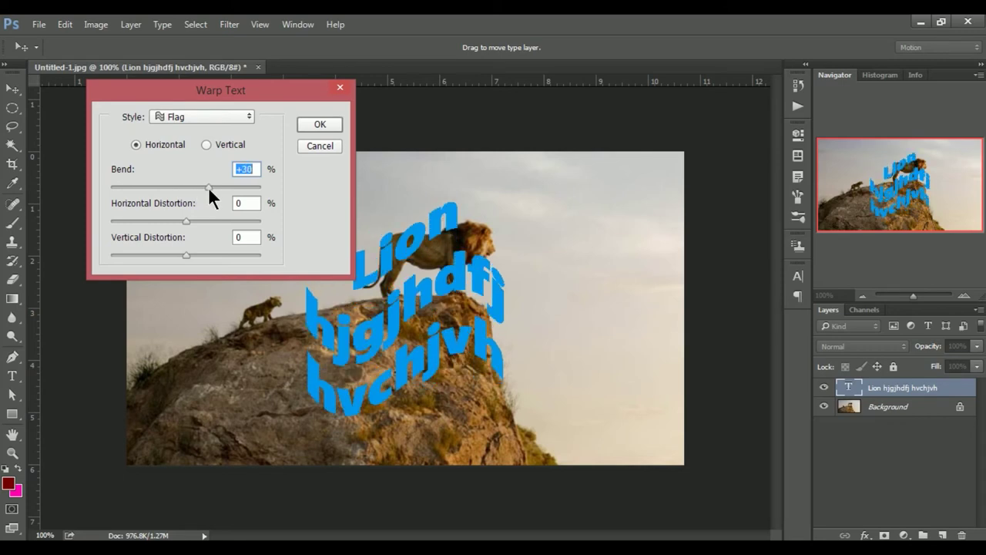
click(205, 144)
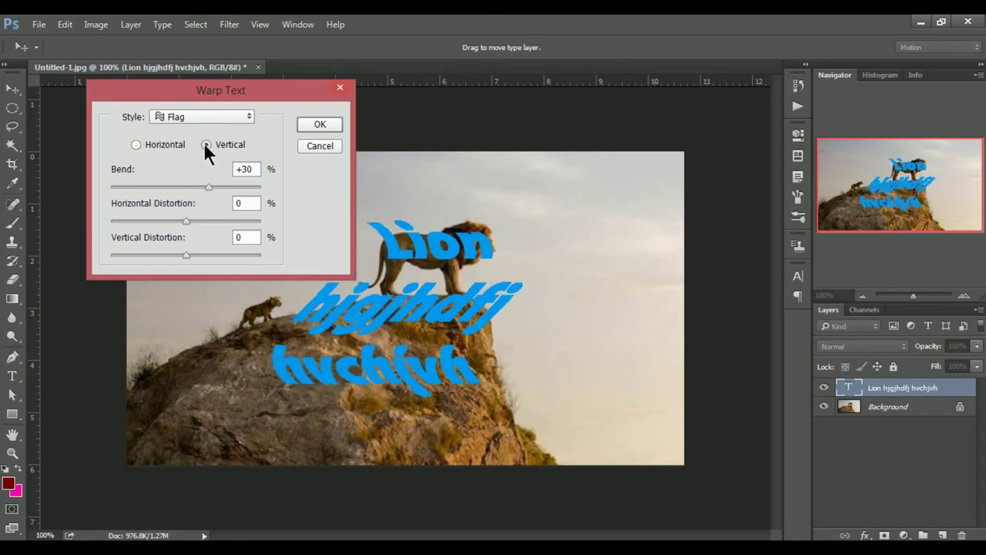
click(136, 144)
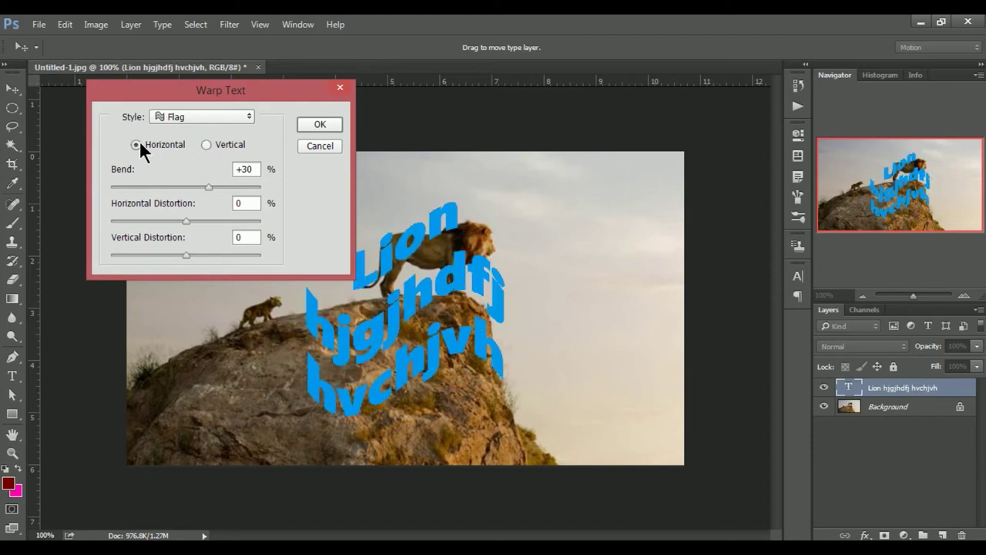
- Try Arch and Fish warp styles with adjusted bend, then cancel the warp
click(249, 117)
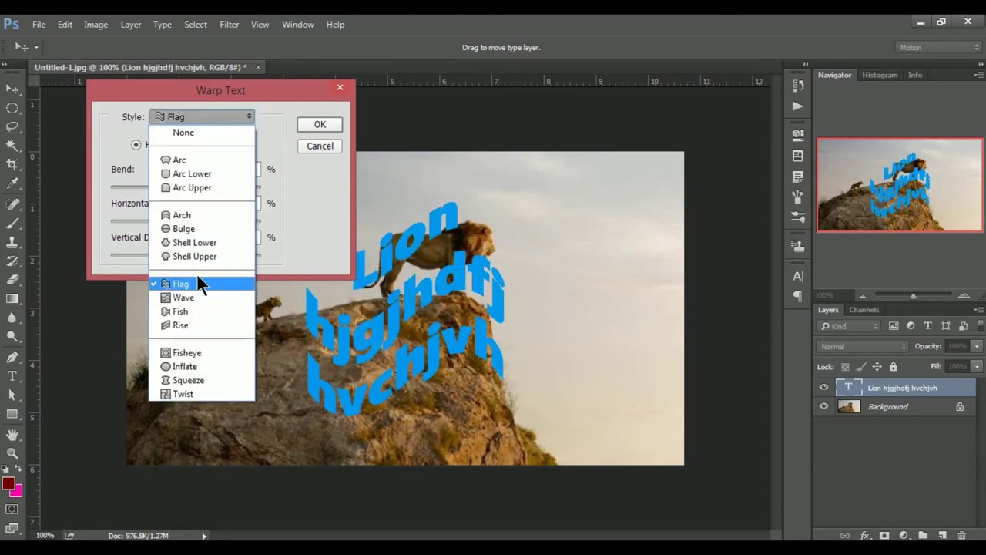
click(201, 213)
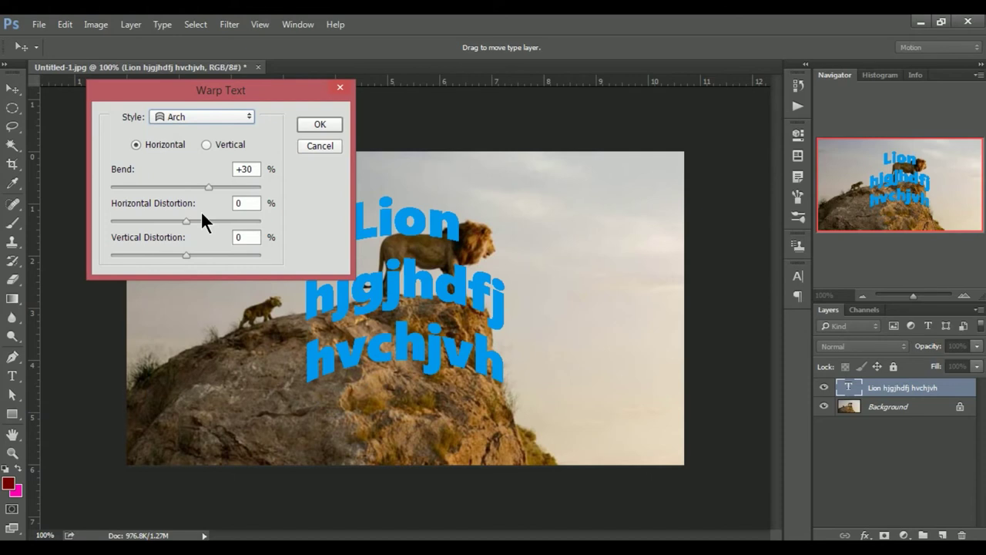
click(248, 115)
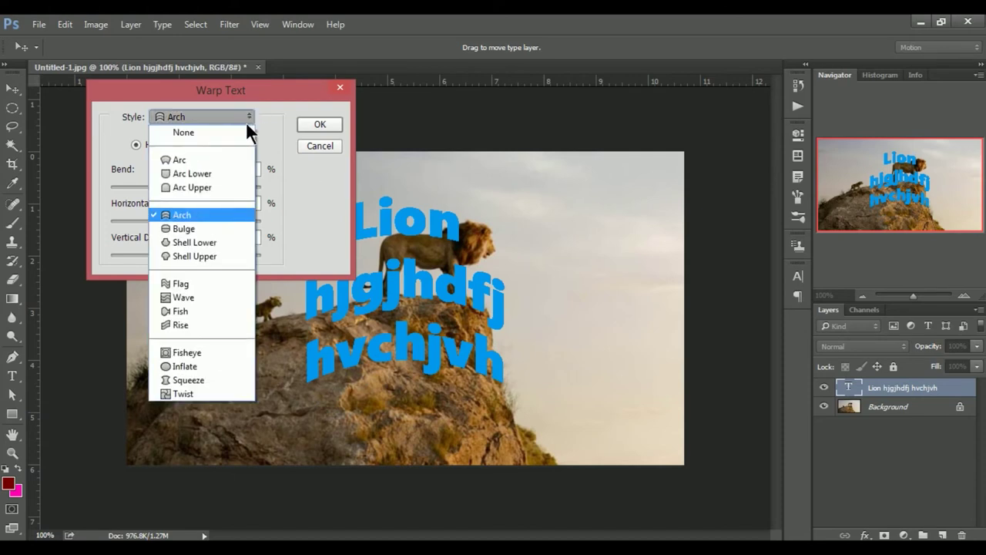
click(186, 311)
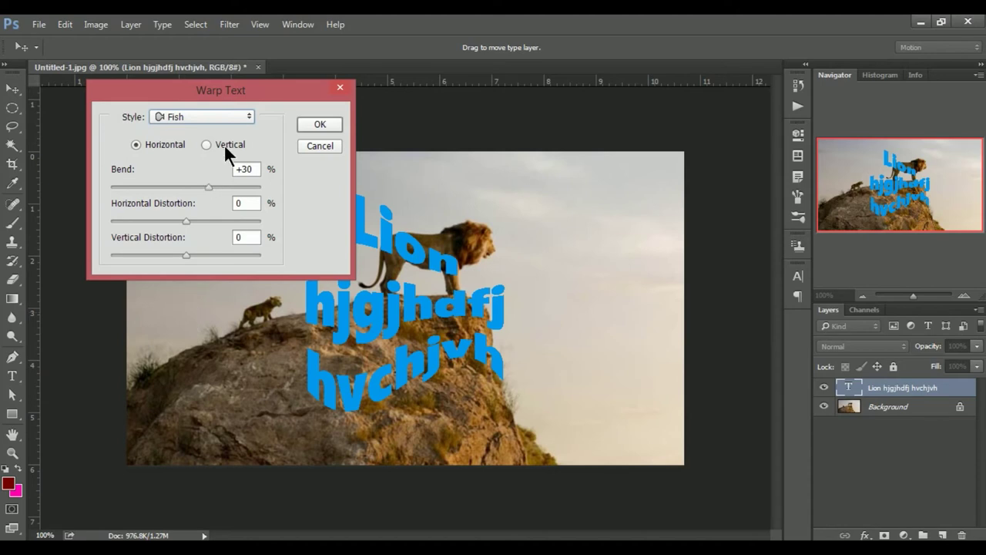
drag(208, 186, 211, 187)
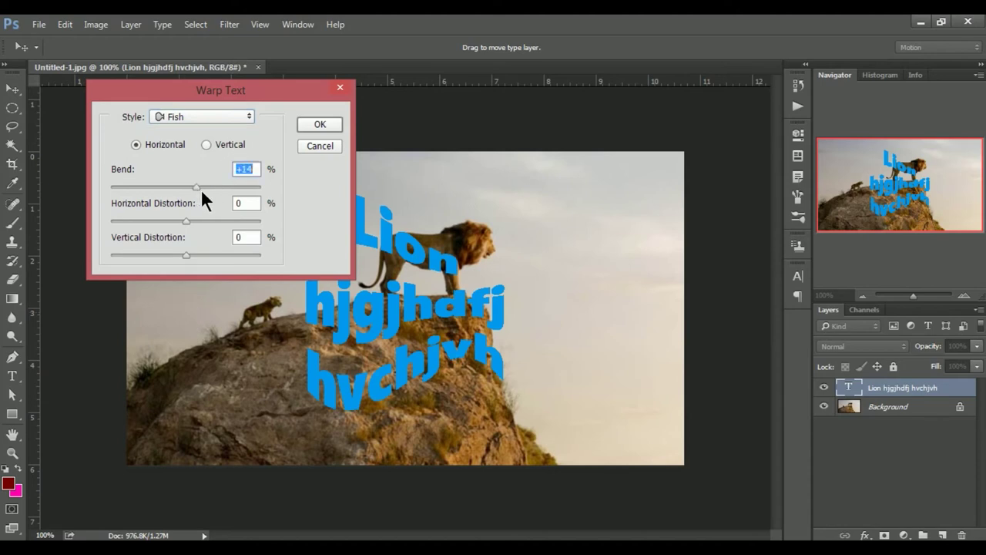
drag(185, 252, 184, 251)
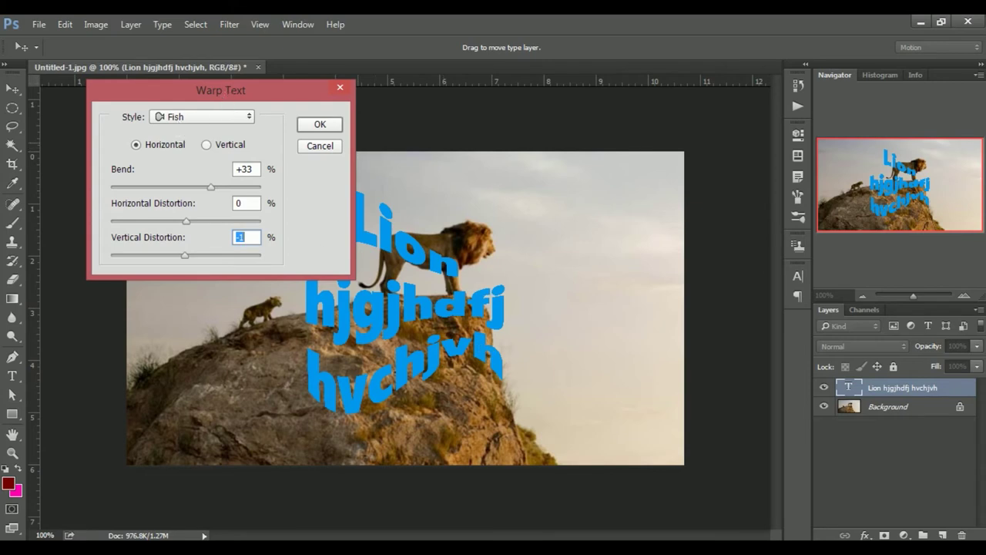
click(319, 145)
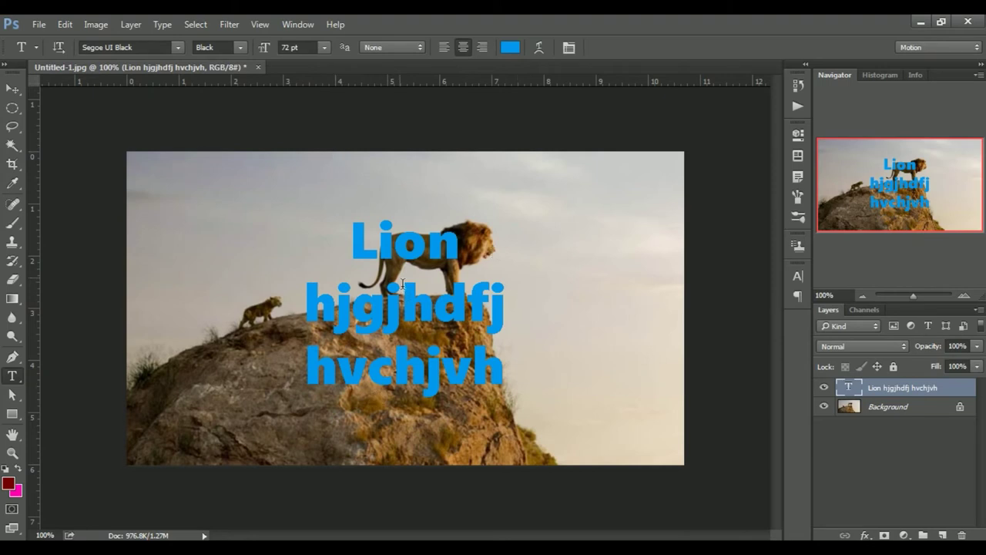
- Open the Character panel and check the font style and leading lists without changing them
click(569, 48)
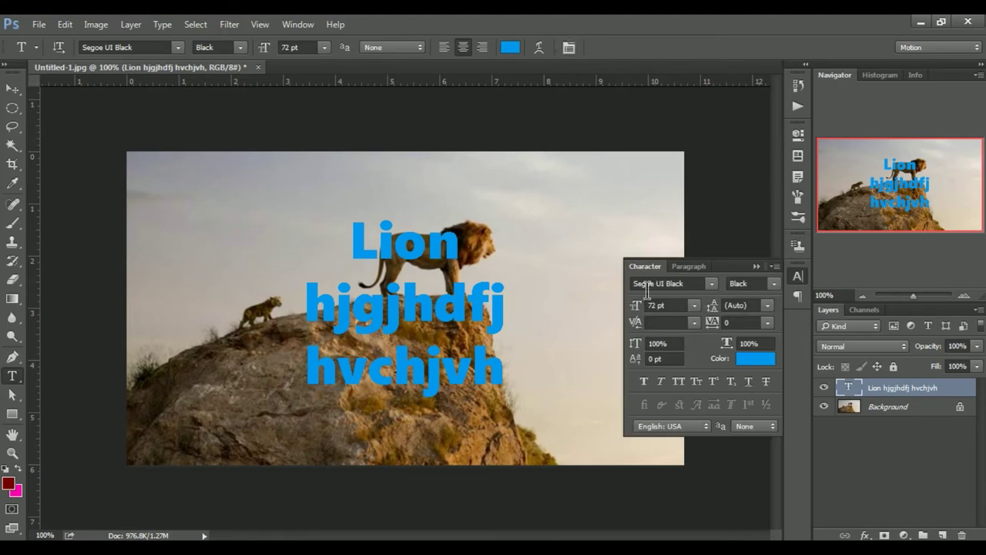
click(771, 282)
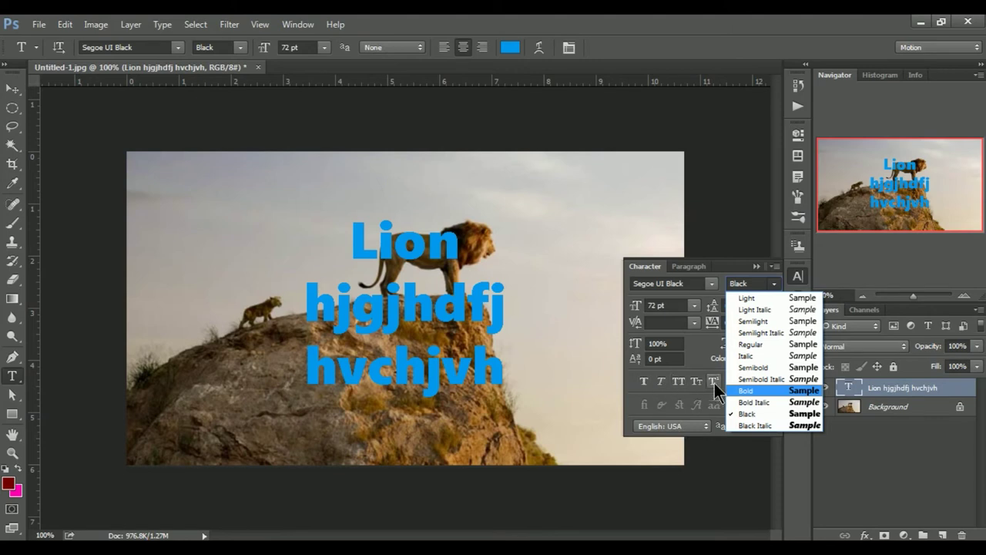
click(768, 279)
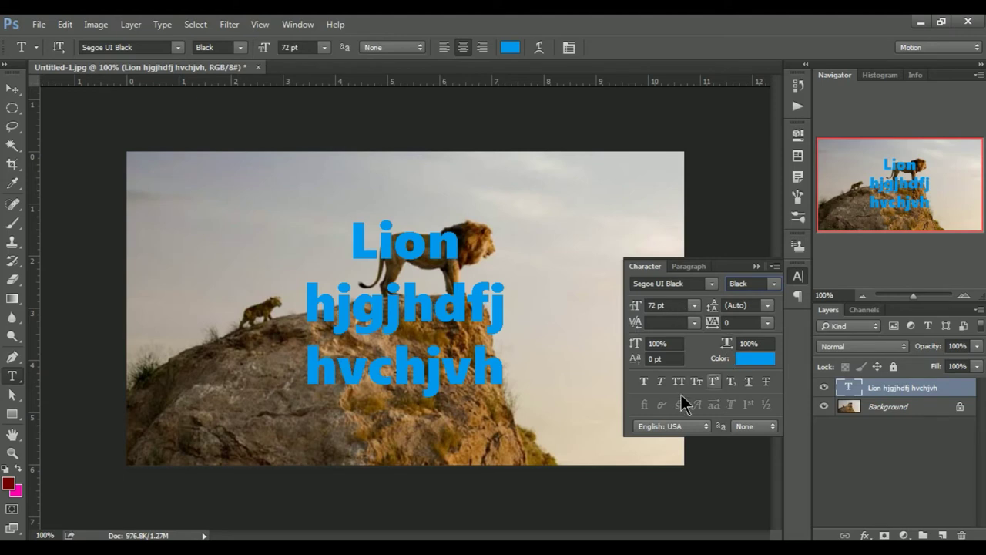
click(766, 305)
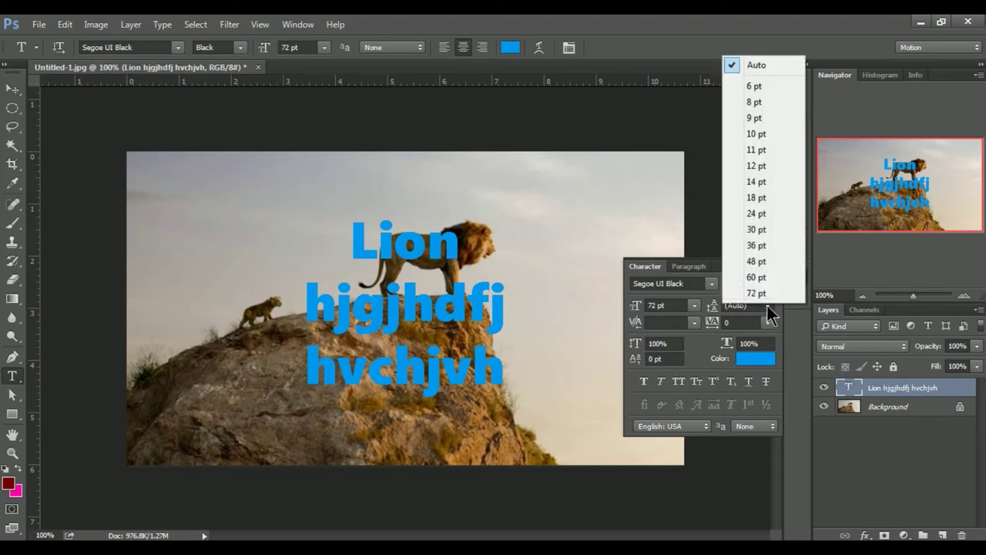
click(704, 212)
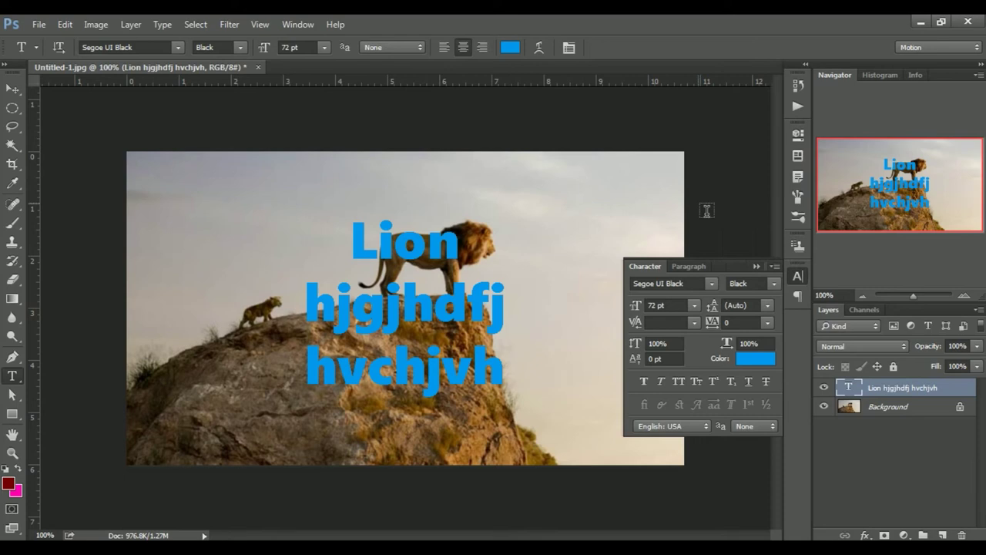
click(219, 214)
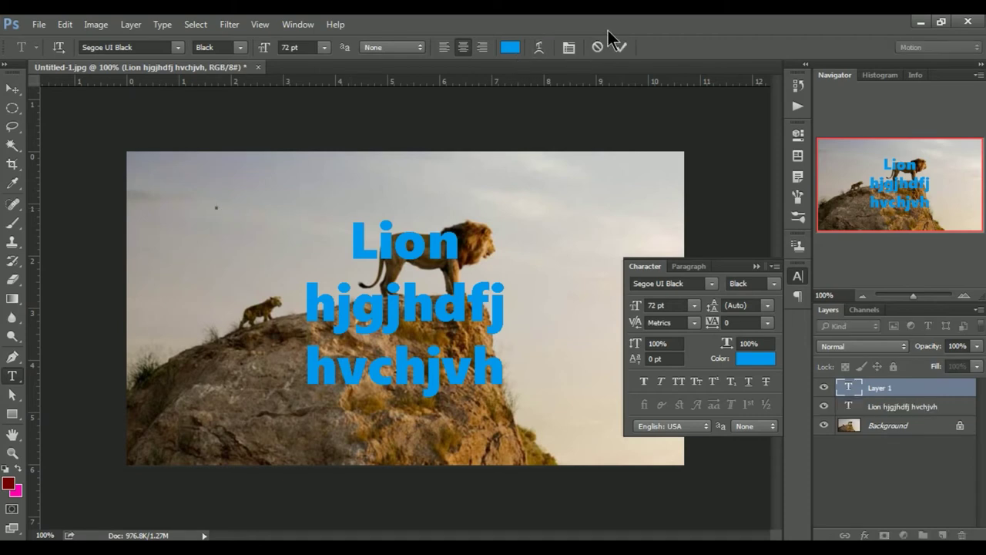
- Type and discard 'lion' twice, then commit an empty new text layer, Layer 1
click(757, 266)
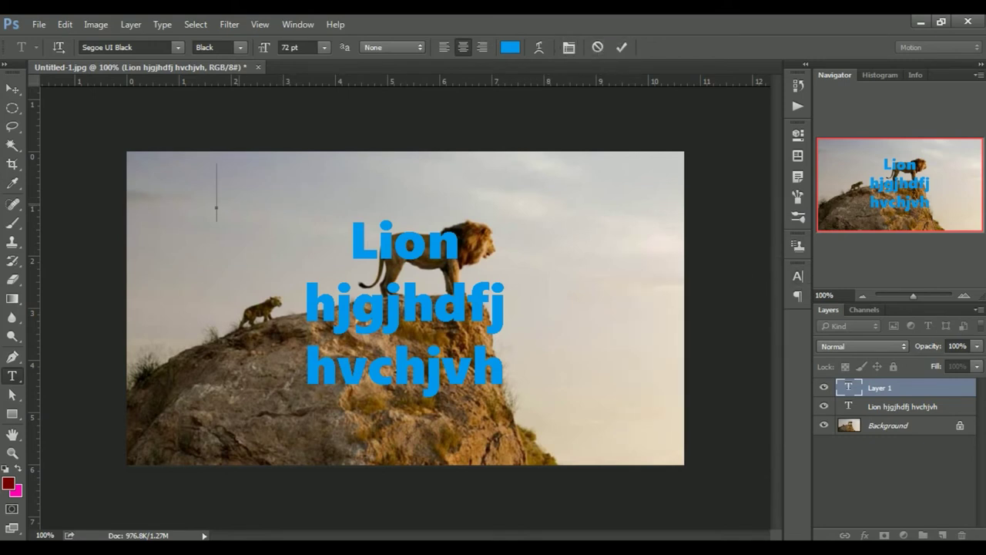
text(lion)
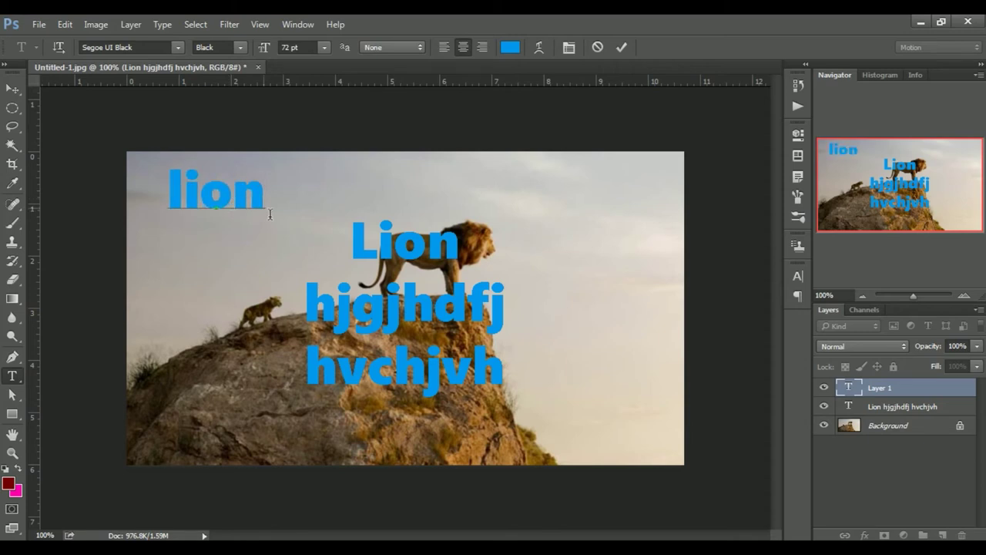
click(597, 47)
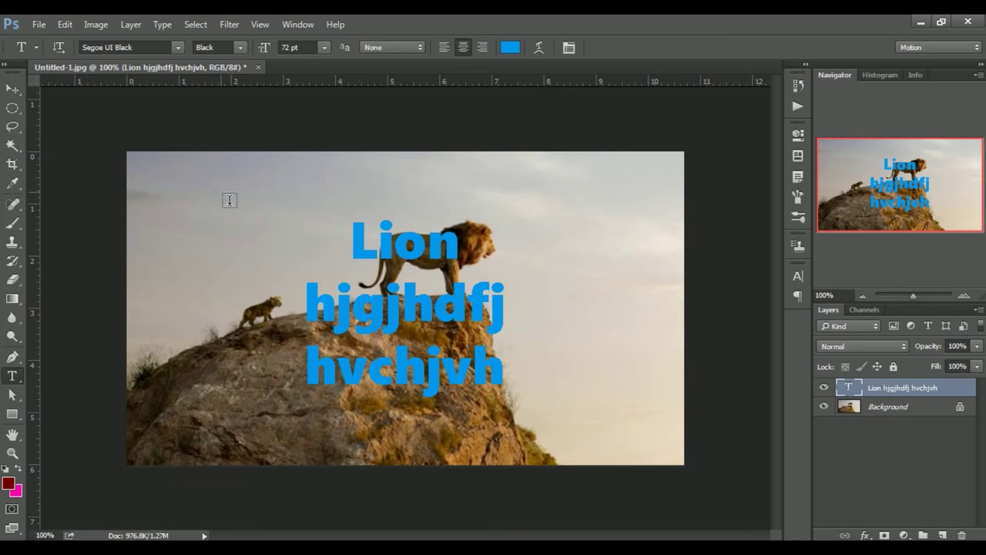
click(214, 207)
text(lio)
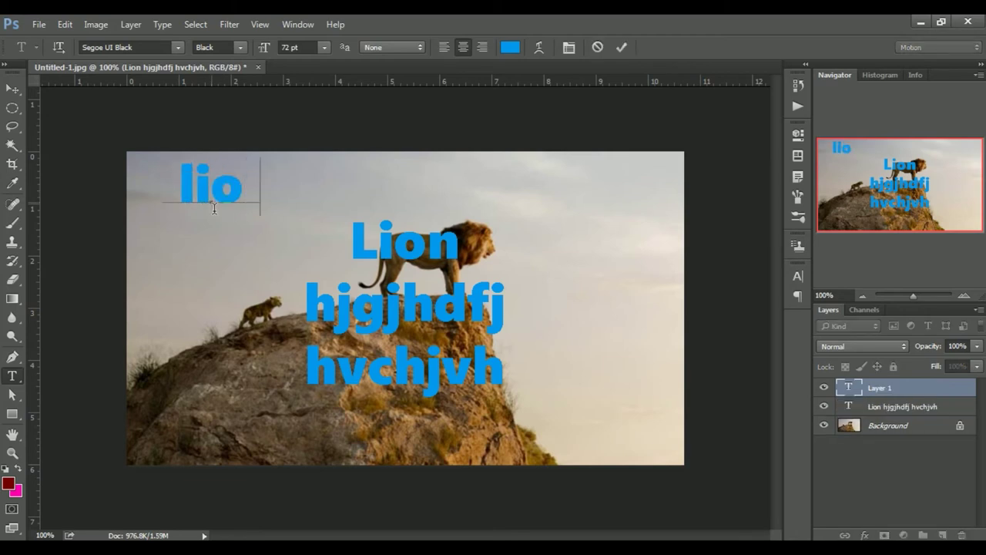
text(n)
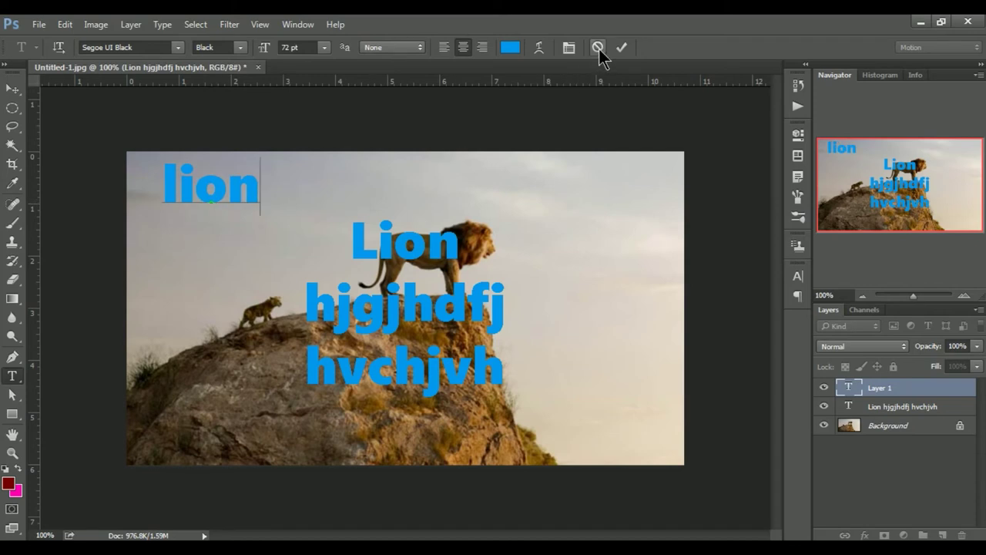
click(598, 48)
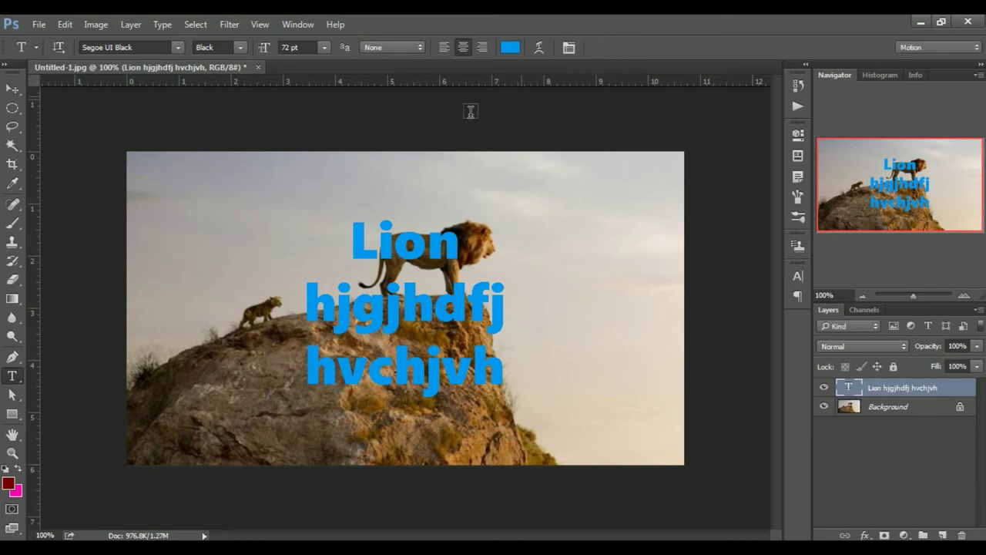
click(189, 205)
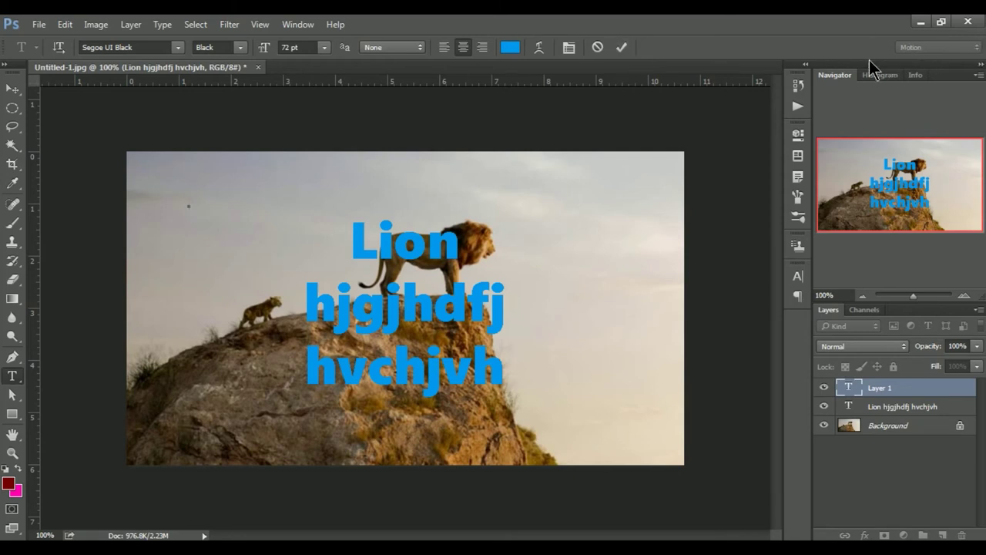
click(623, 48)
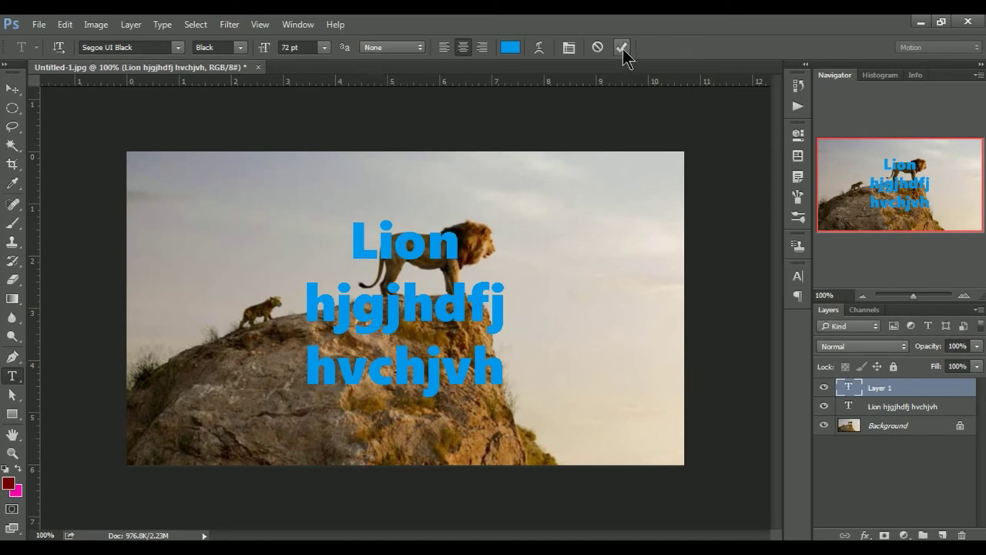
- Try the Typography, Photography and Painting workspaces from the workspace switcher
click(923, 48)
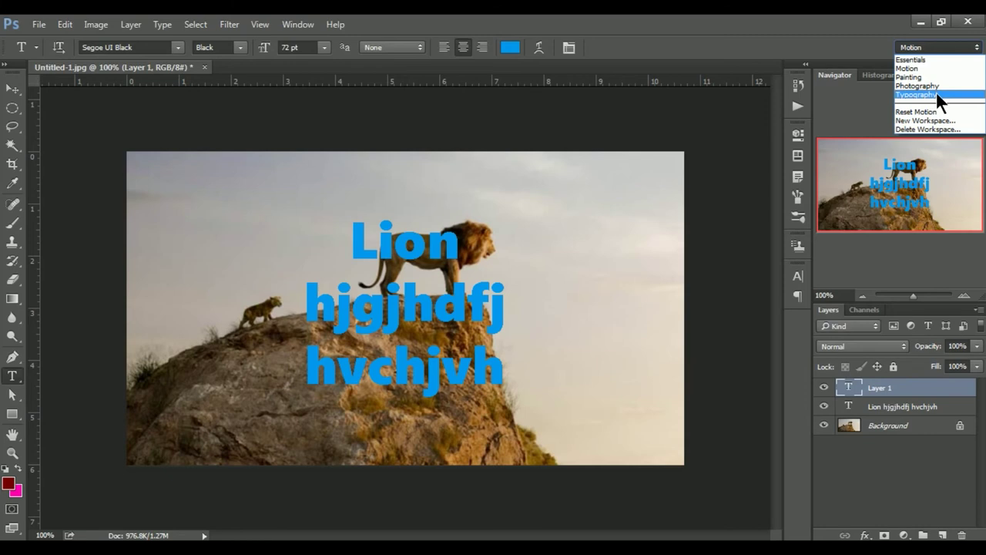
click(935, 93)
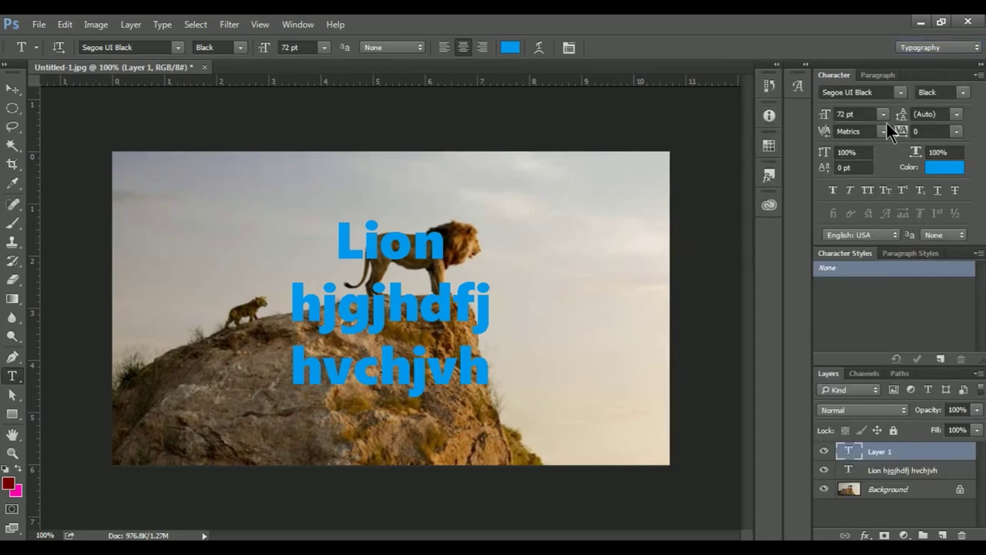
click(970, 48)
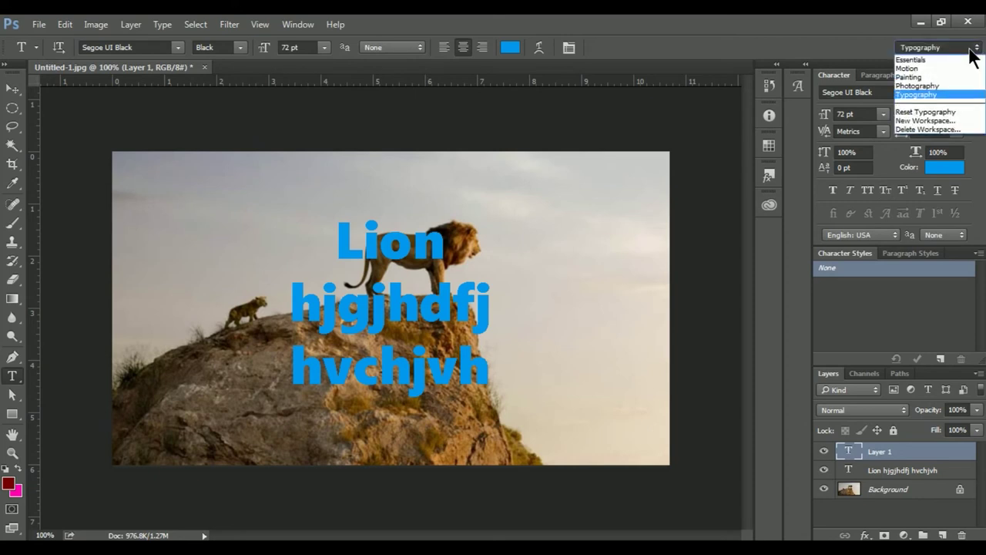
click(934, 86)
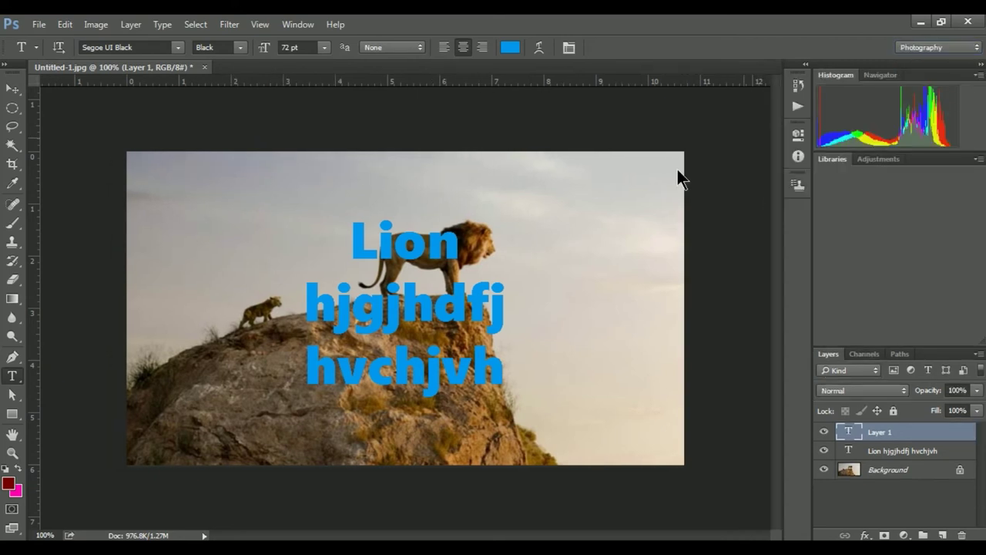
click(976, 47)
click(927, 78)
click(975, 48)
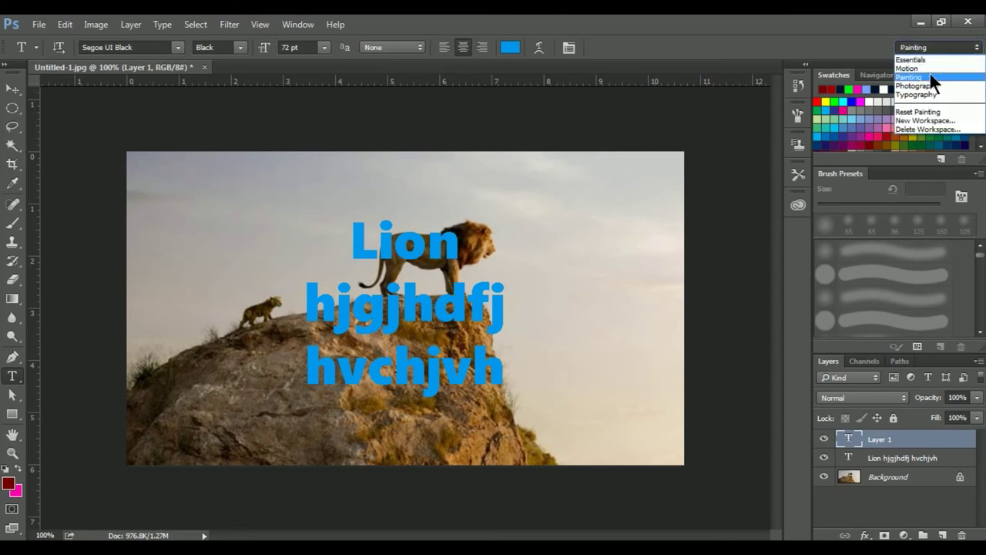
click(929, 73)
click(975, 47)
click(930, 71)
- Switch to the Motion workspace and begin saving a new custom workspace
click(977, 48)
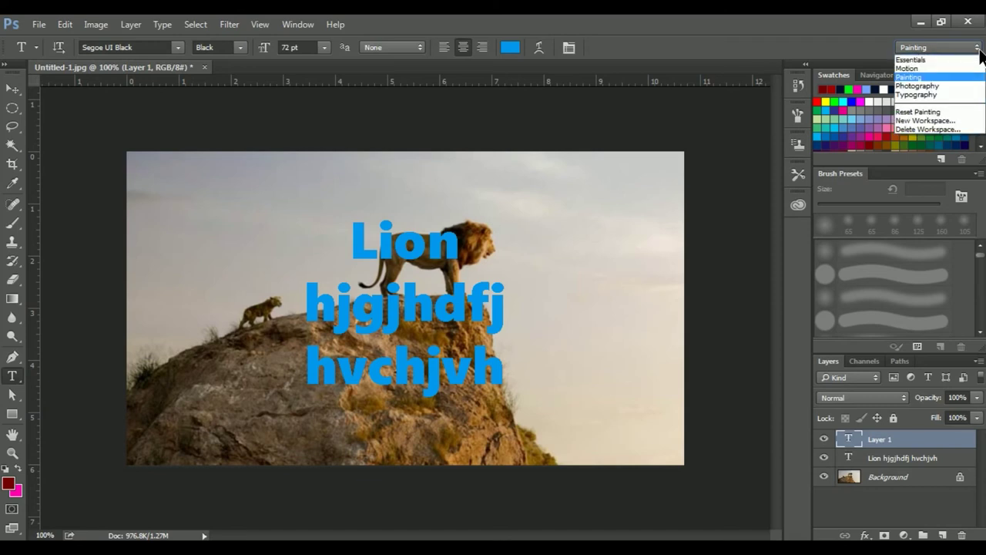
click(921, 71)
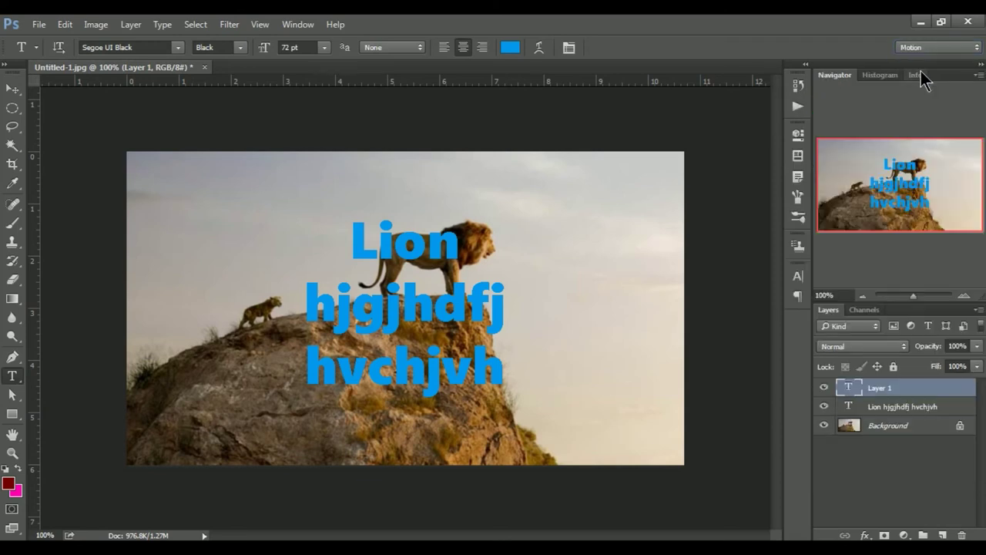
click(977, 48)
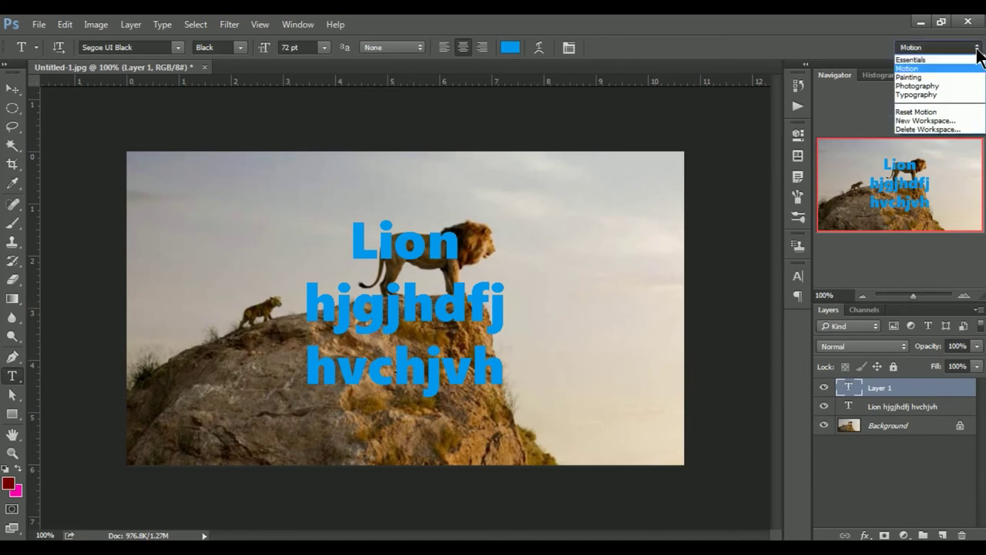
click(932, 121)
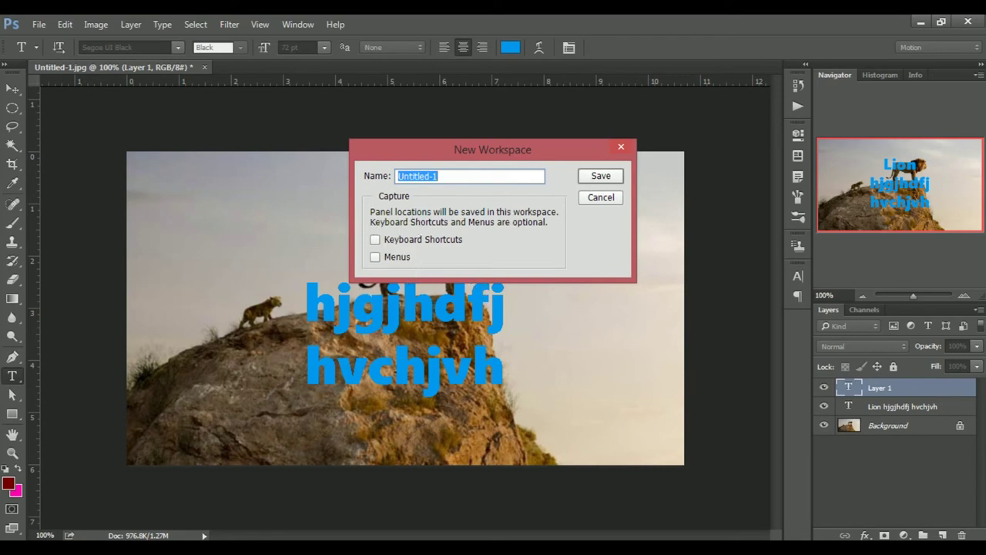
- Cancel the New Workspace dialog and switch to the Typography workspace
drag(437, 158, 485, 166)
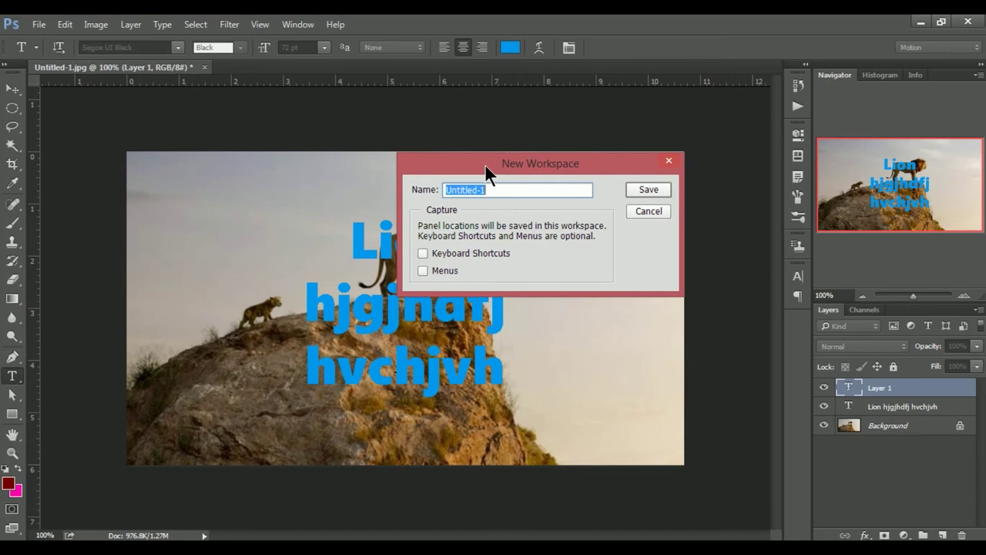
click(669, 161)
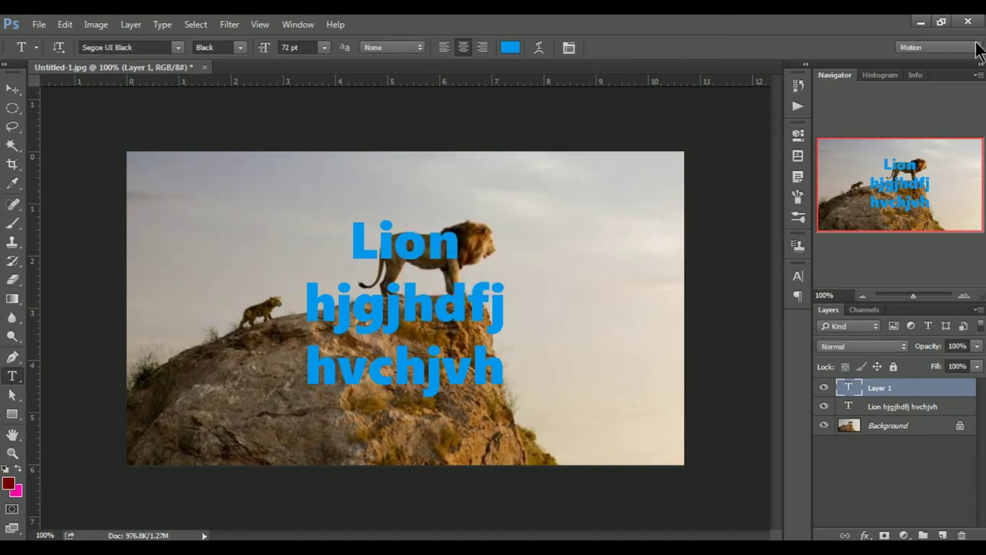
click(938, 47)
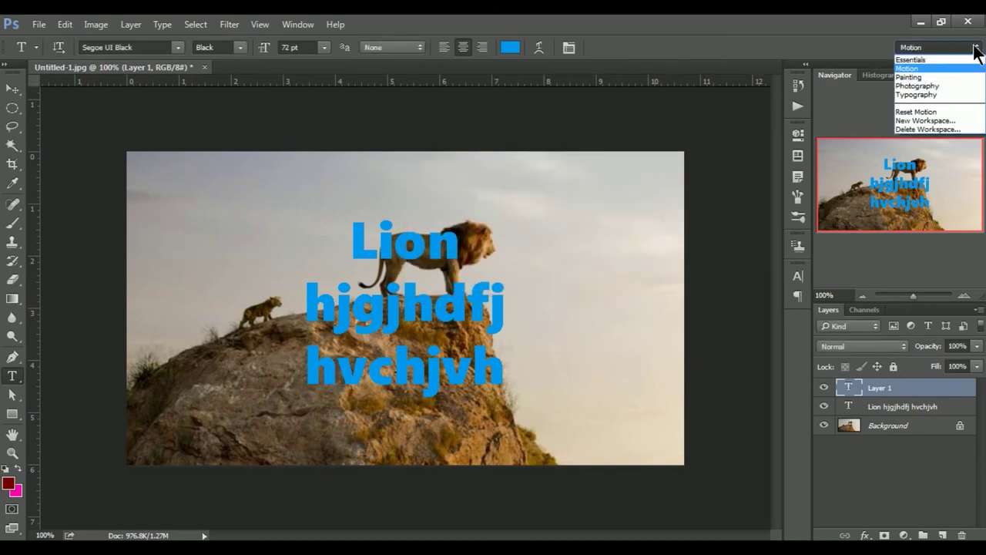
click(930, 94)
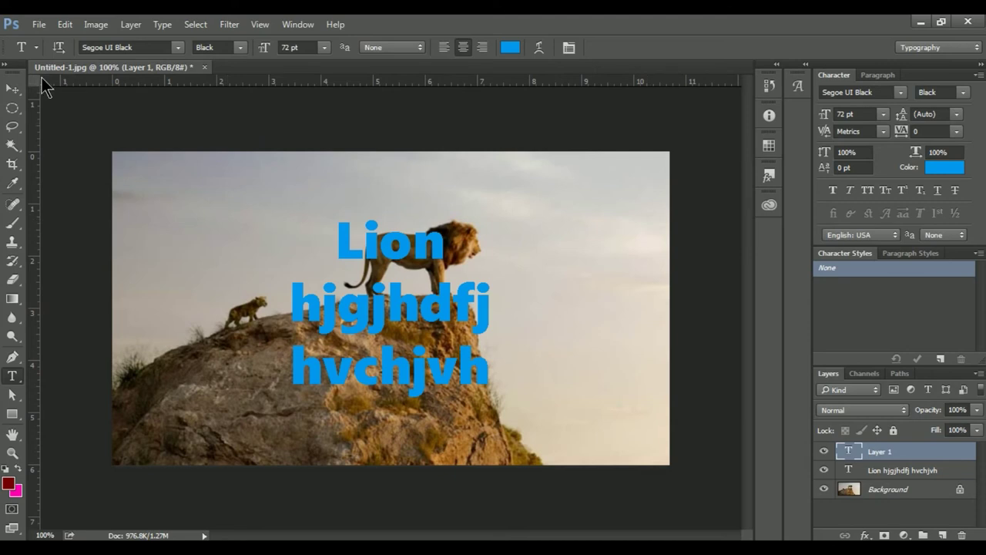
click(14, 92)
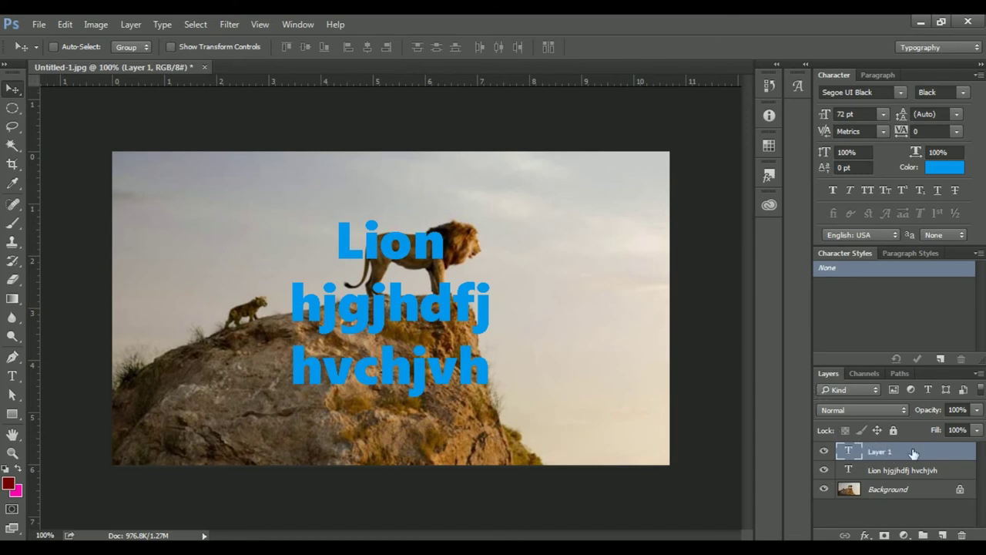
- Drag Layer 1 and the Lion text layer to the trash, leaving only the photo
drag(929, 457, 961, 534)
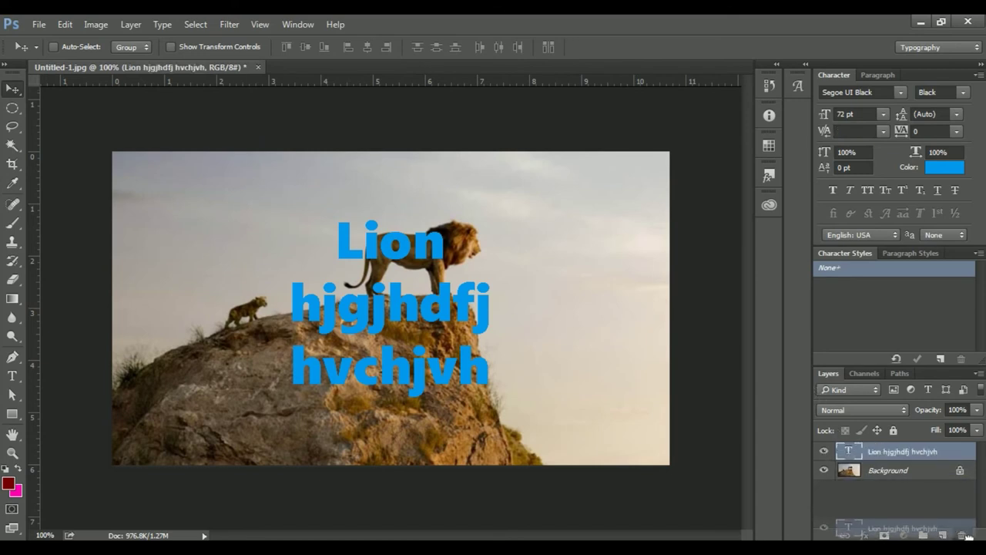
drag(901, 456, 961, 535)
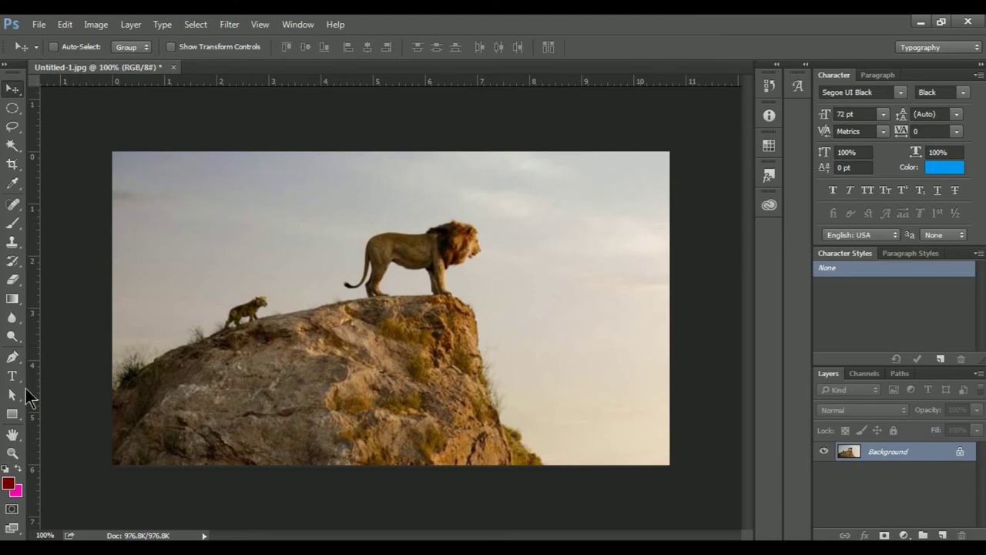
drag(13, 413, 82, 443)
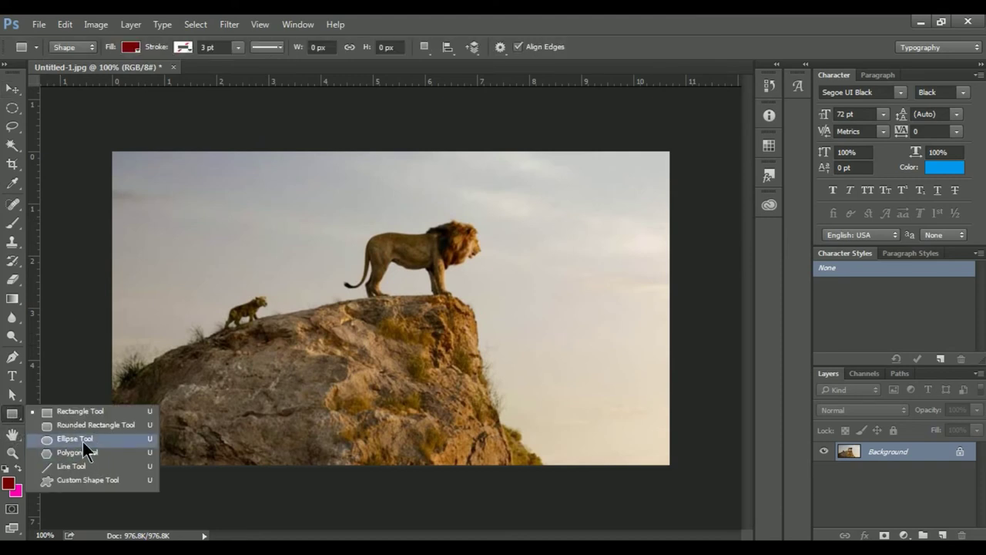
- Draw a large dark red ellipse across the lions with the Ellipse Tool
click(101, 437)
drag(220, 190, 541, 417)
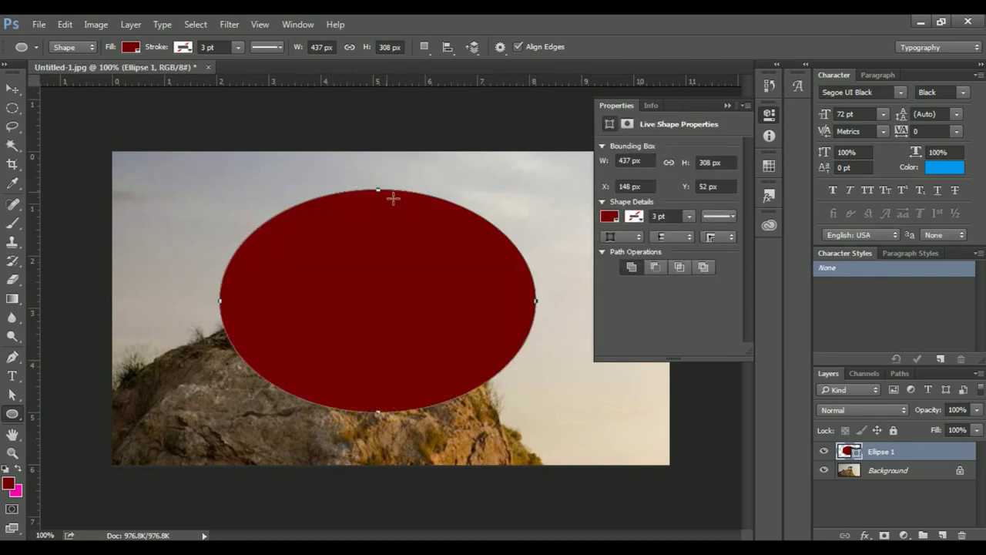
click(13, 378)
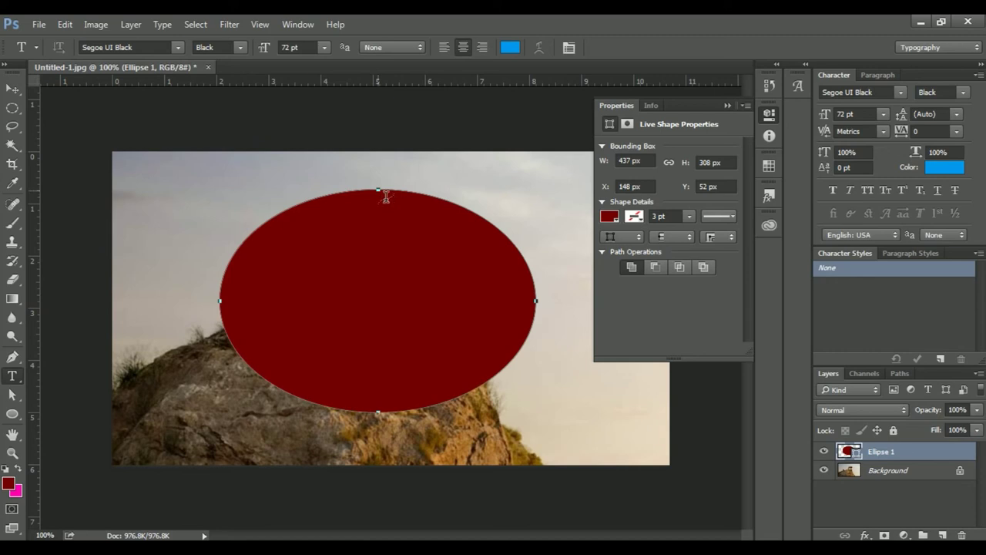
click(380, 196)
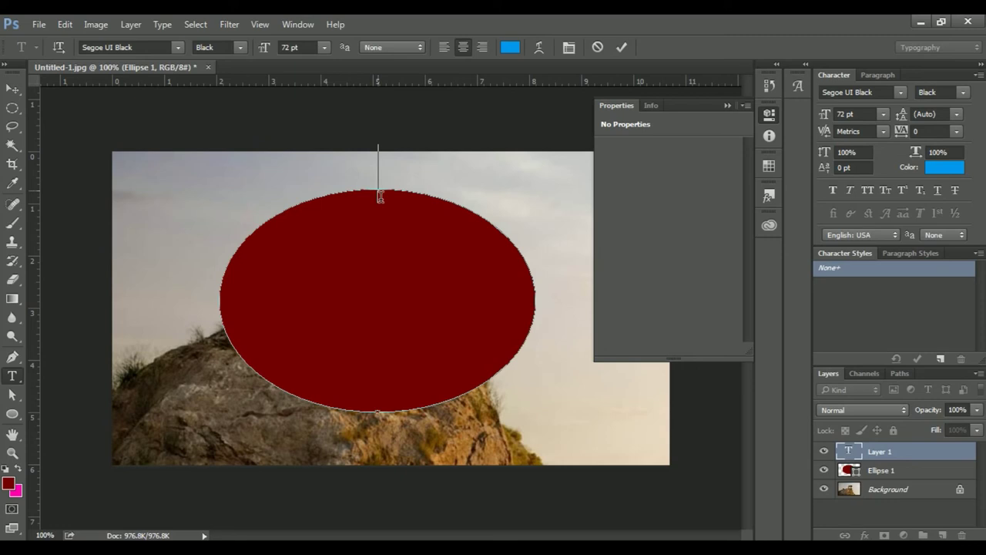
- Type 'jdjjvdsn vjc v mm jkkdbcjds' along the ellipse's top edge and size it 36 pt
text(jdj)
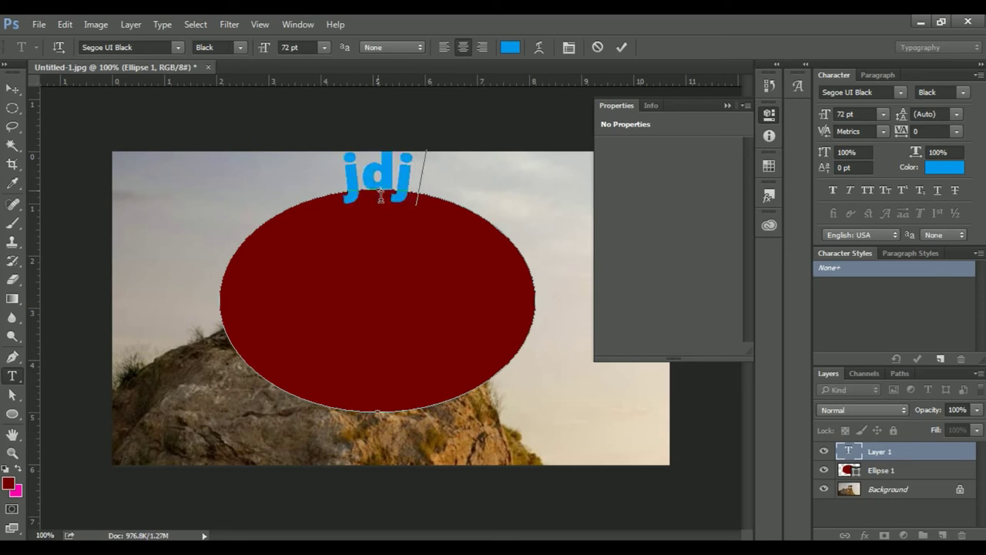
text(jvdsn vjc v mm)
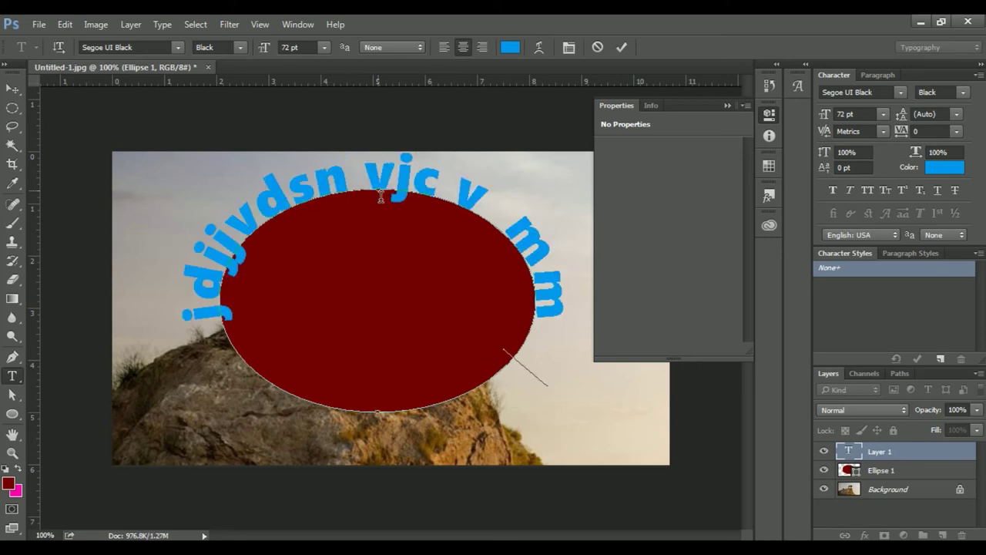
text( jkkdbcjds)
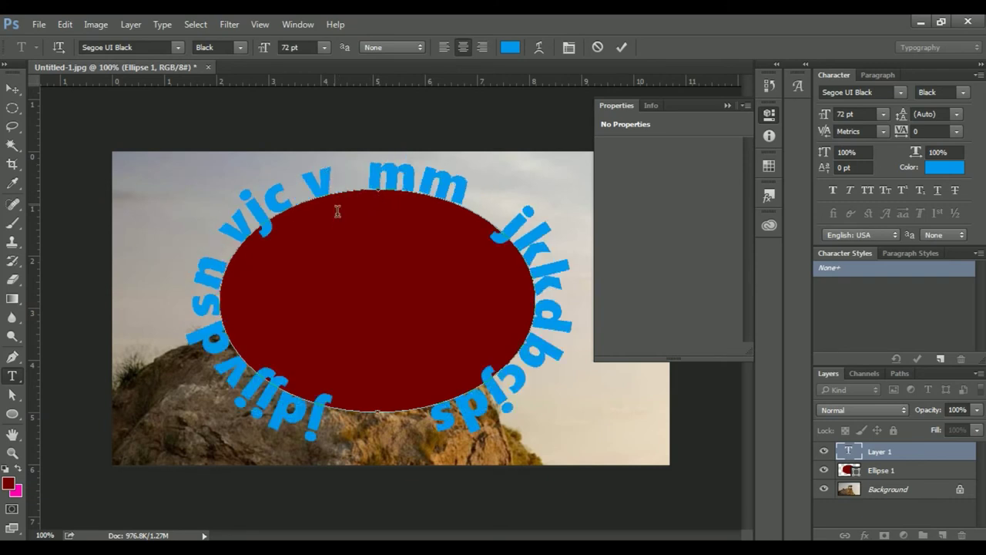
mouse_move(323, 424)
mouse_down()
mouse_move(246, 215)
mouse_move(548, 310)
mouse_up()
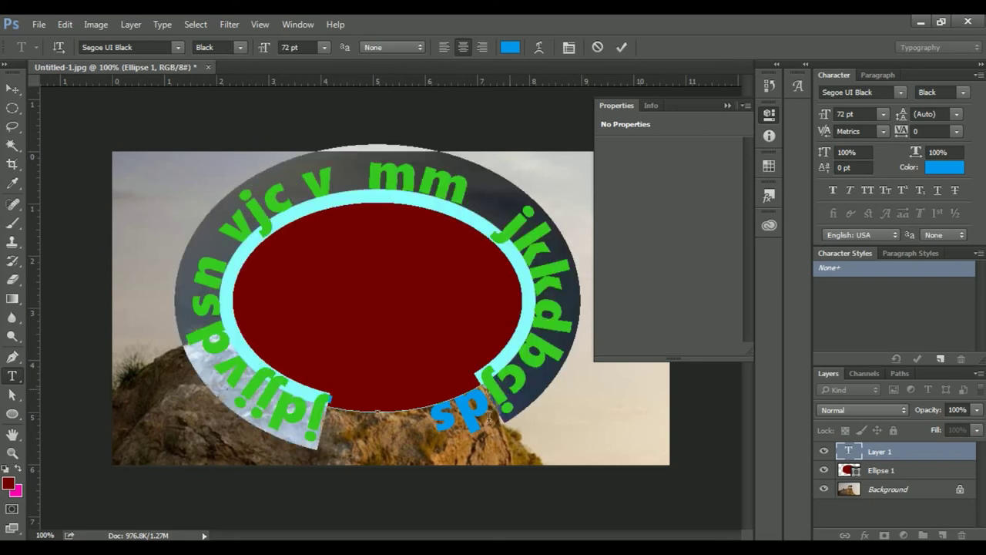
drag(548, 310, 459, 427)
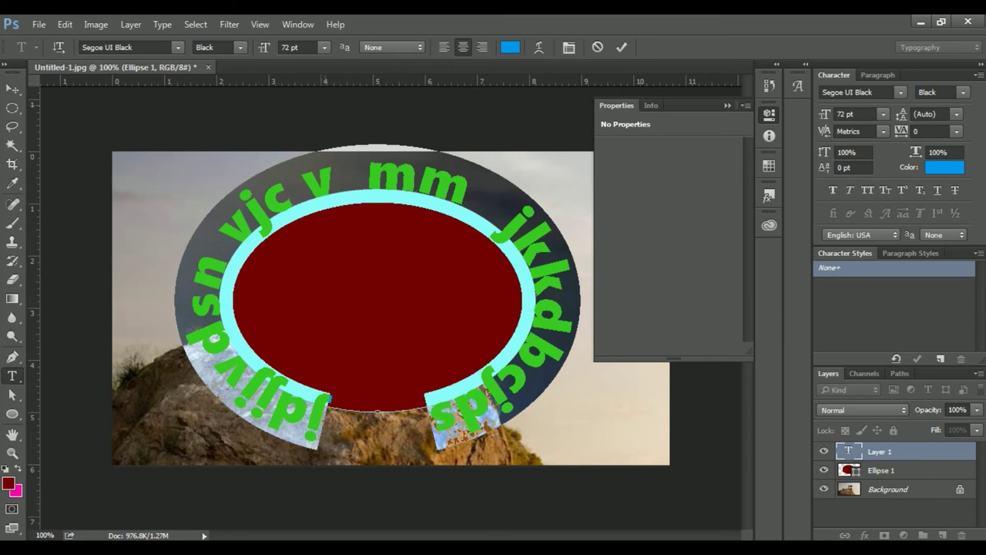
click(324, 48)
click(320, 151)
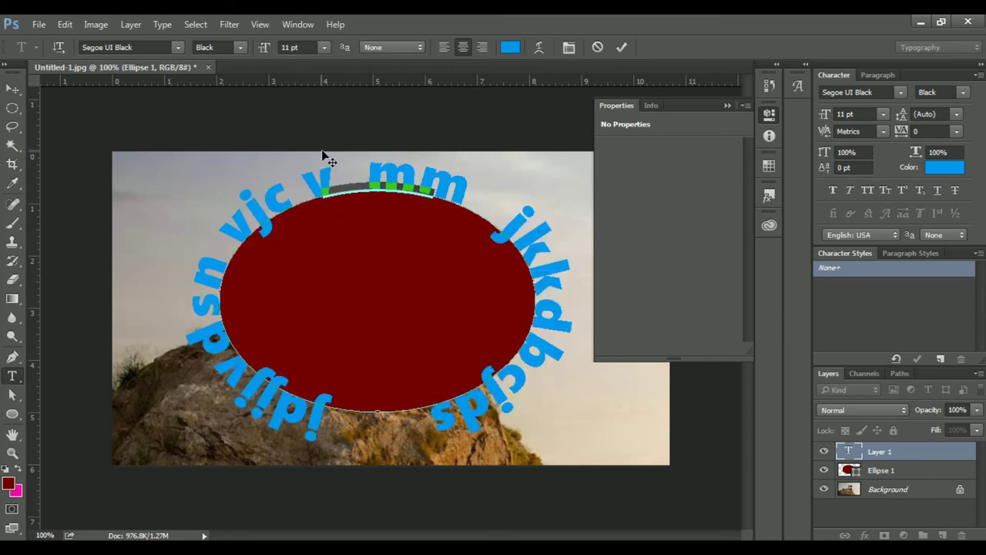
click(324, 47)
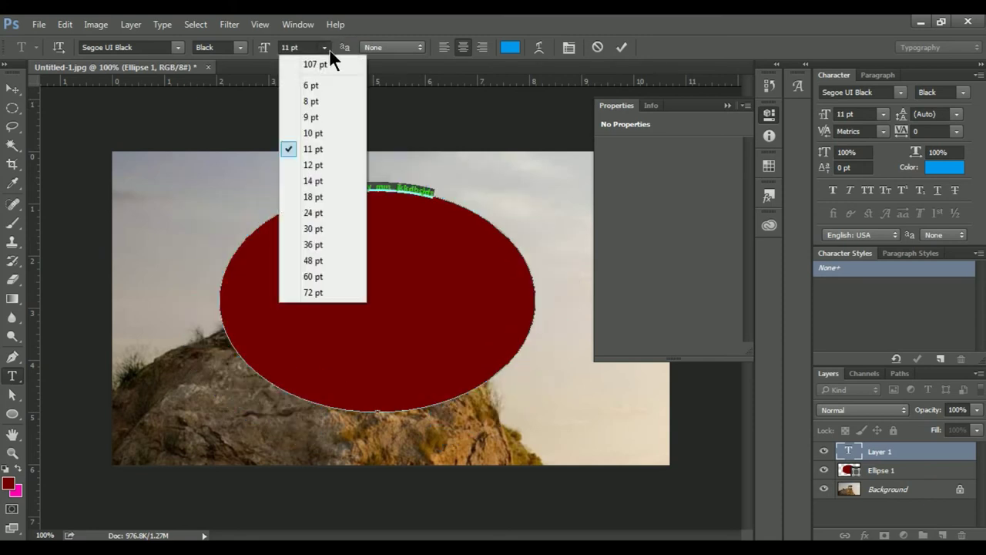
click(319, 271)
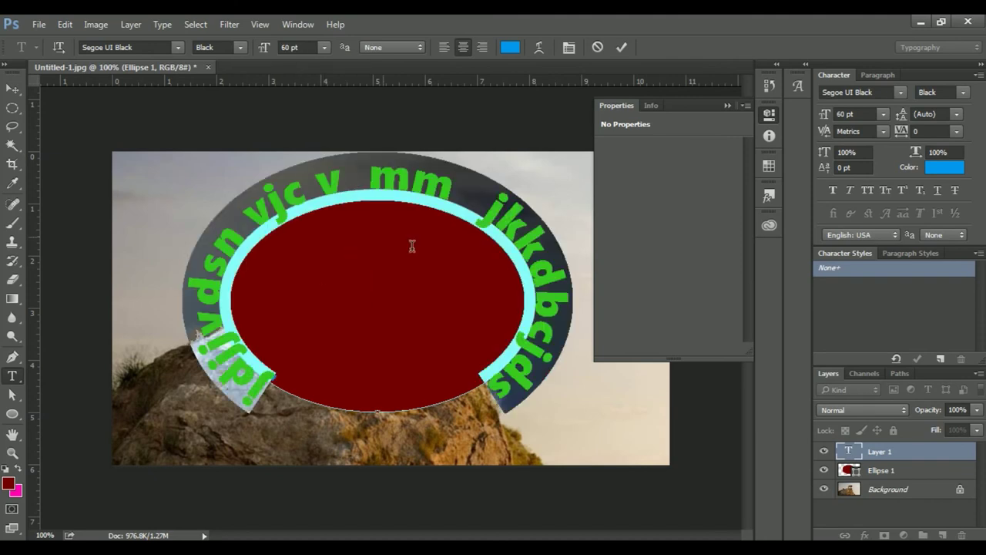
click(323, 47)
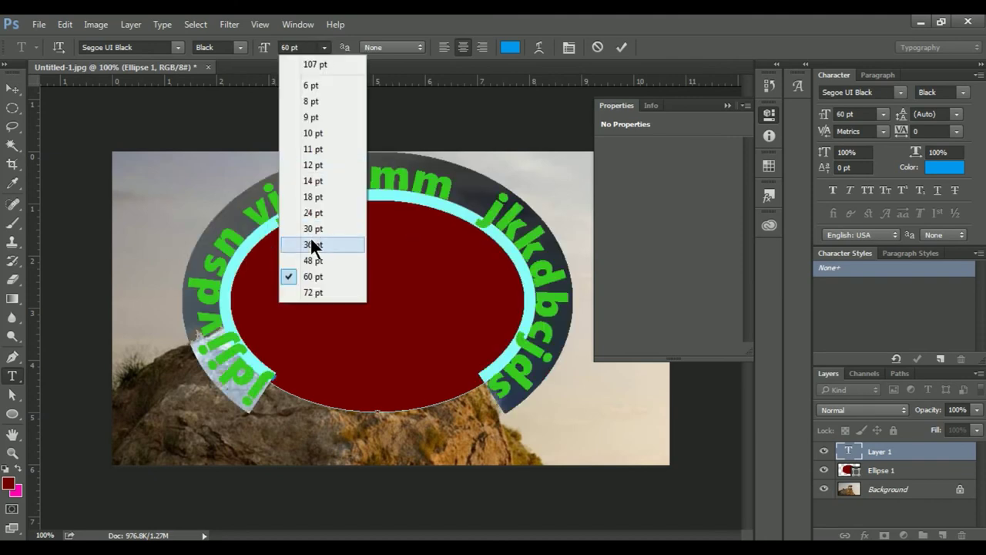
click(310, 236)
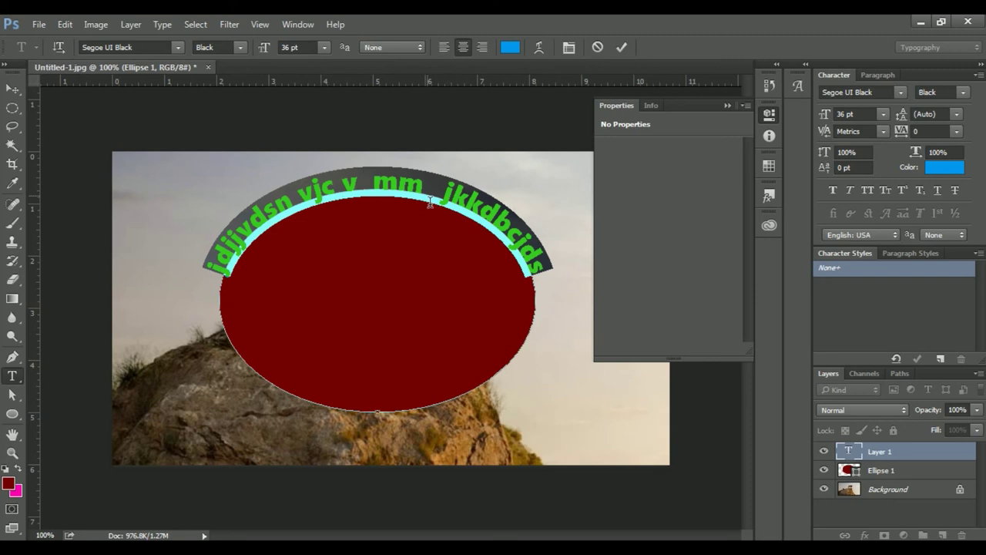
click(430, 202)
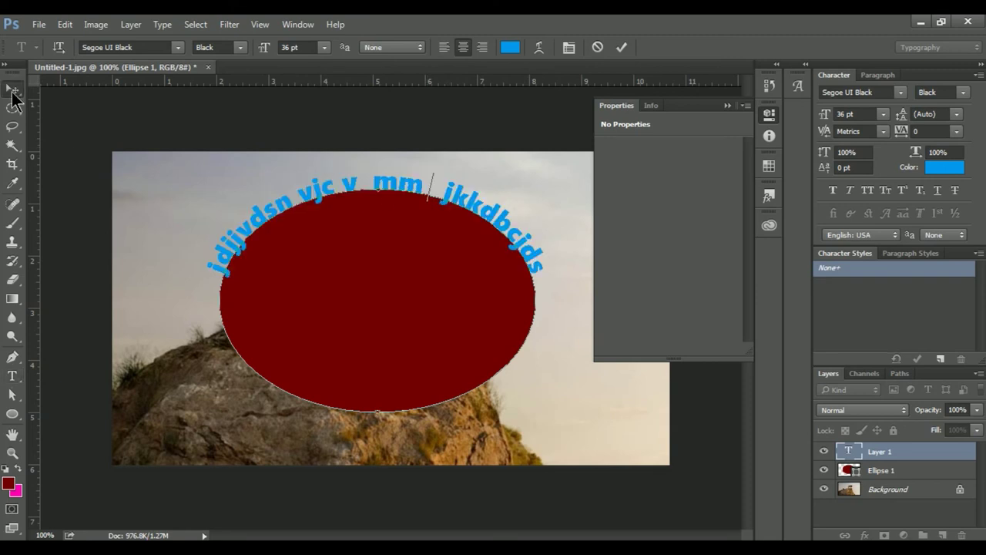
click(13, 90)
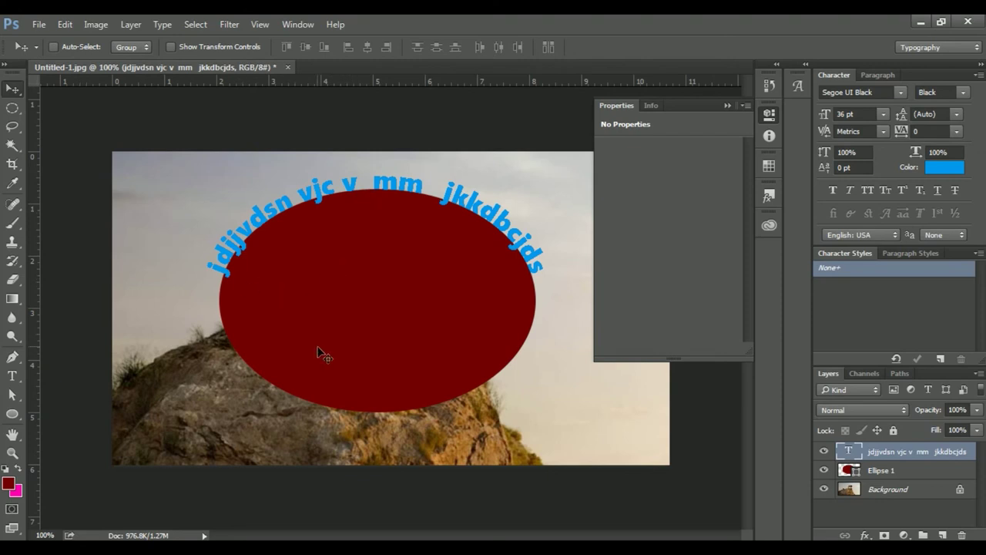
drag(324, 356, 313, 346)
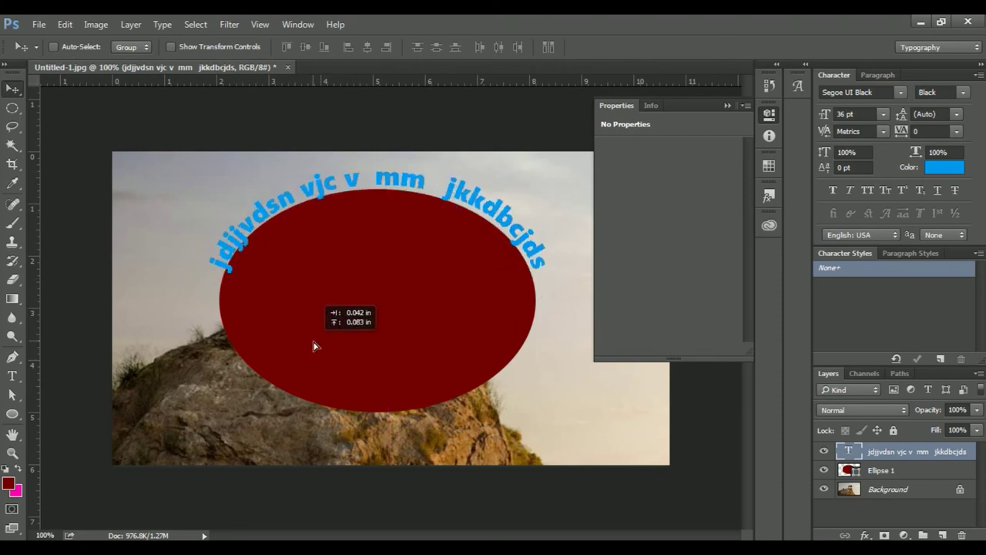
drag(312, 346, 313, 348)
click(11, 376)
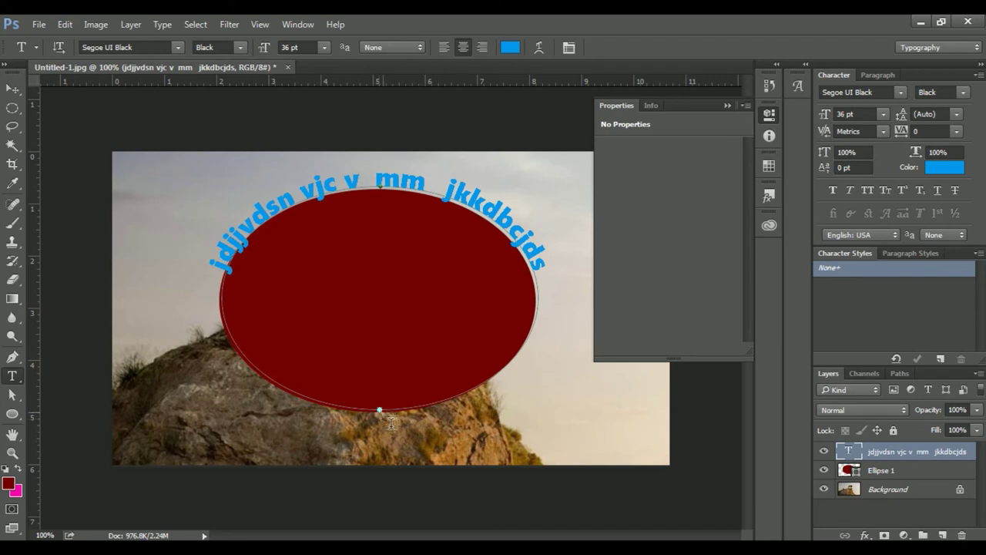
click(12, 89)
drag(435, 258, 448, 312)
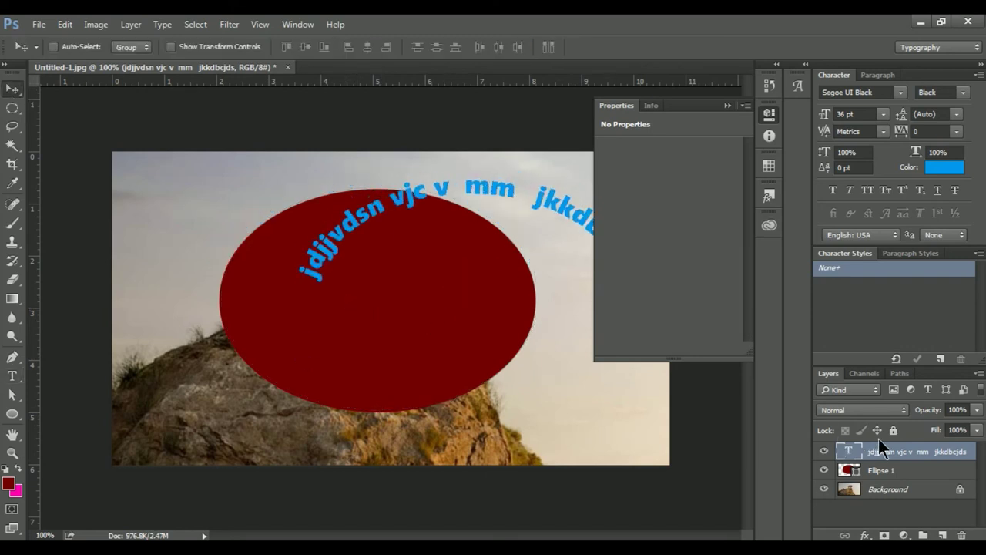
drag(895, 459, 937, 467)
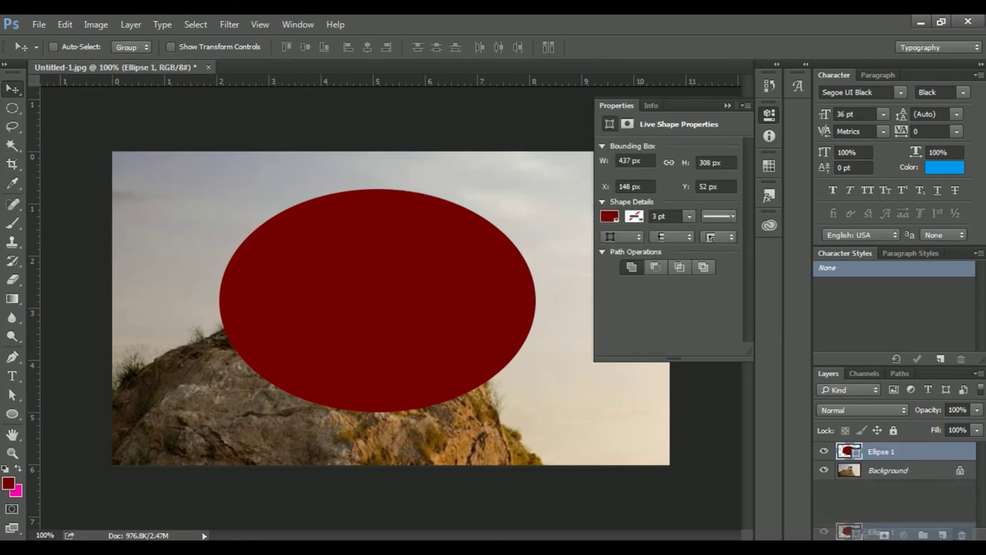
drag(938, 466, 960, 535)
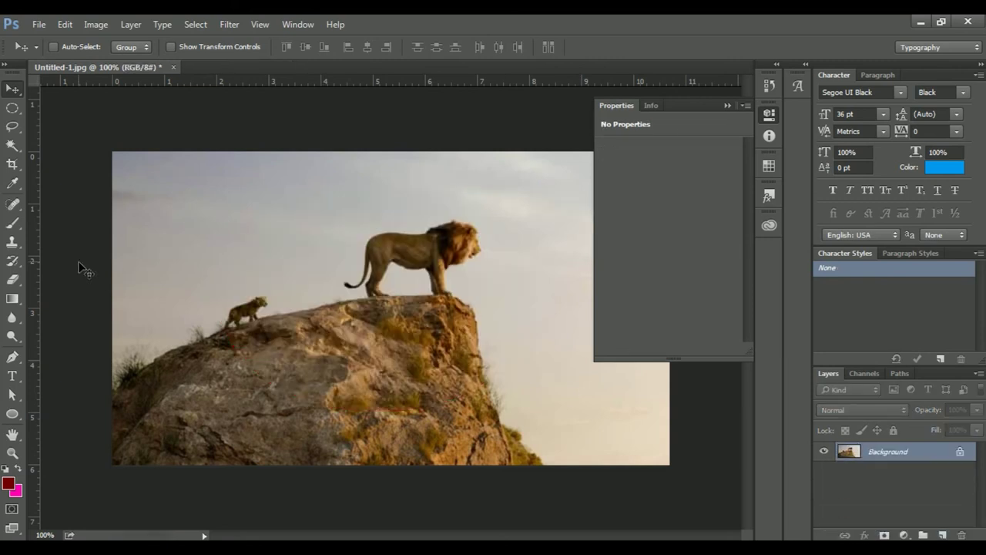
click(11, 375)
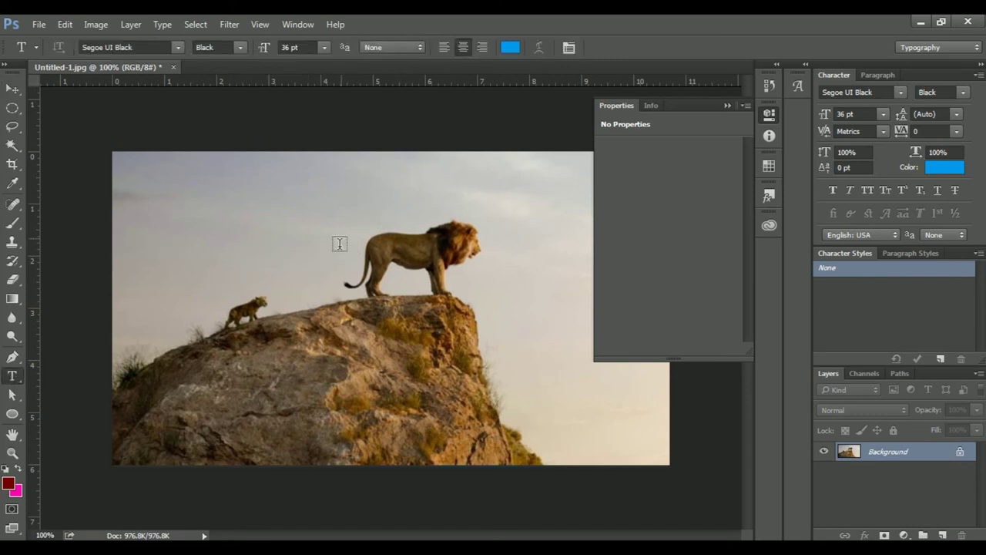
mouse_move(207, 209)
mouse_down()
mouse_move(411, 343)
mouse_move(476, 405)
mouse_up()
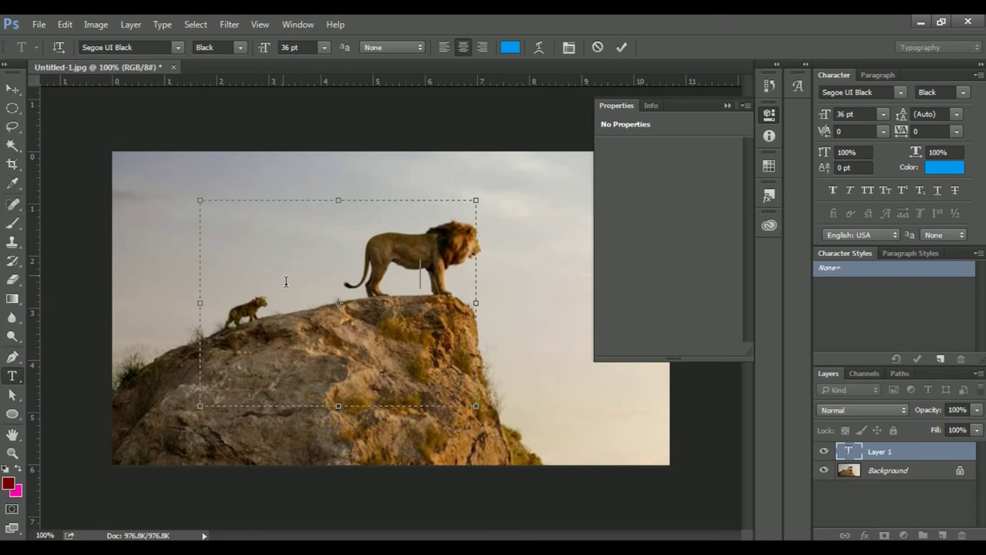
text(kjbjbjkvckjbvjknb k bm vcmk  m njvhj jnccgtcbbjkh)
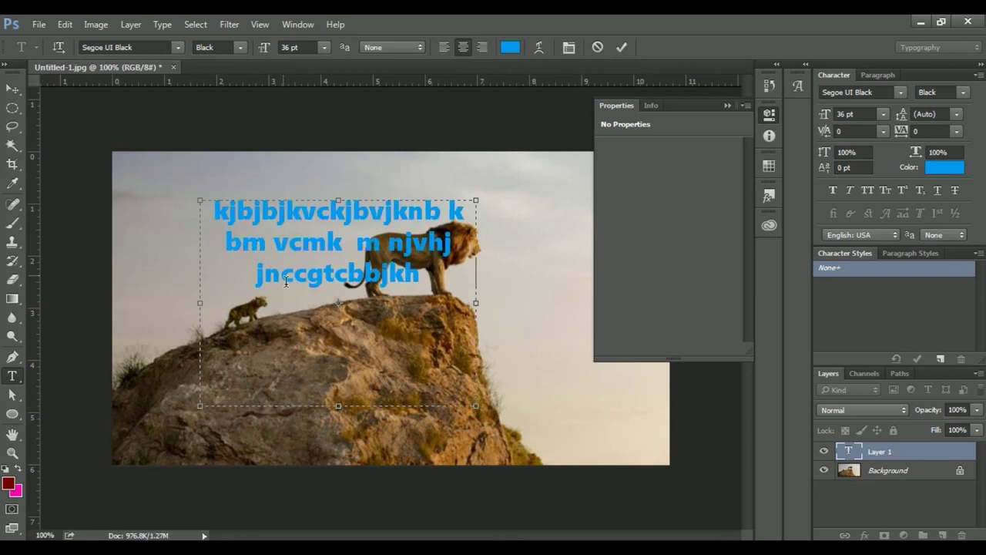
text(bjbbvh vv nmbjbnm k)
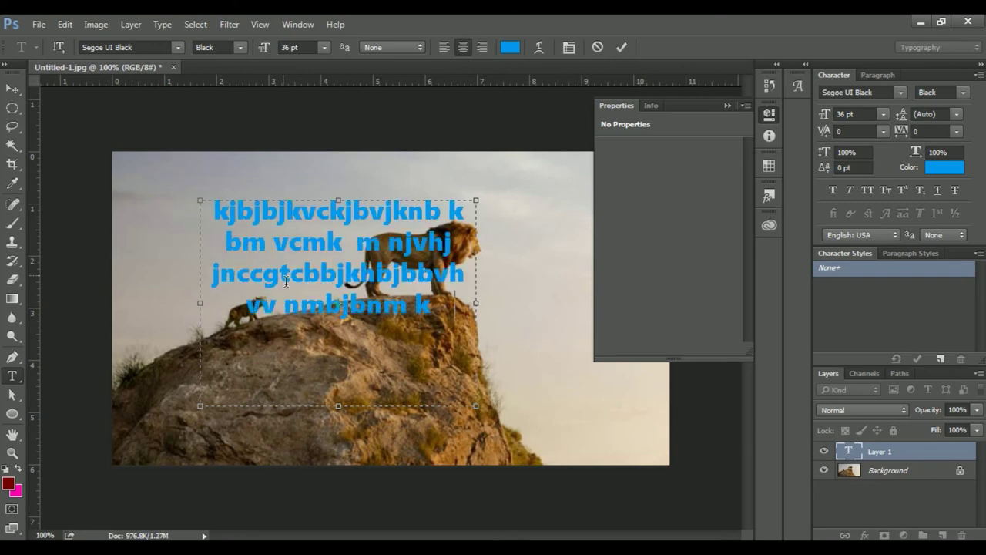
text(mmj n nm h n k  nj)
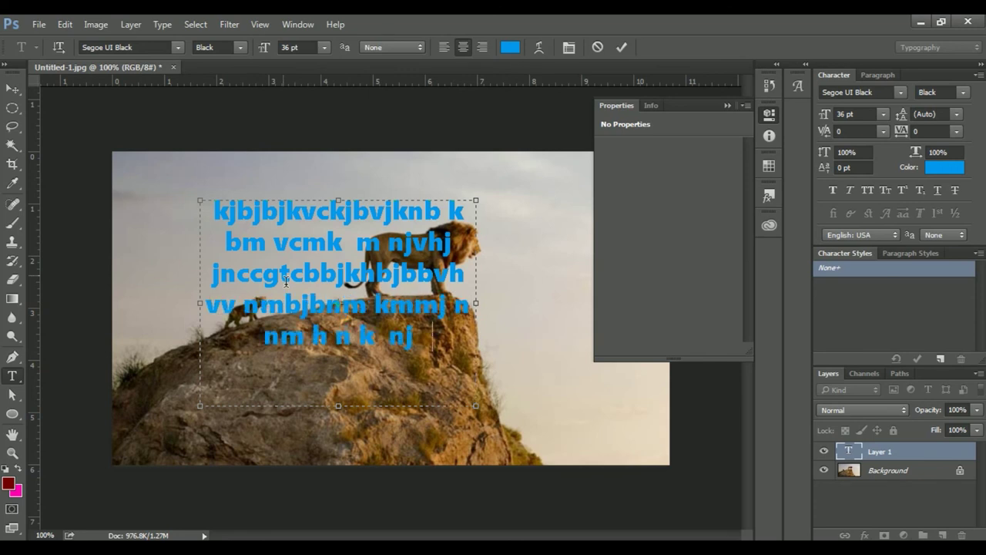
text(hj \jn jn j)
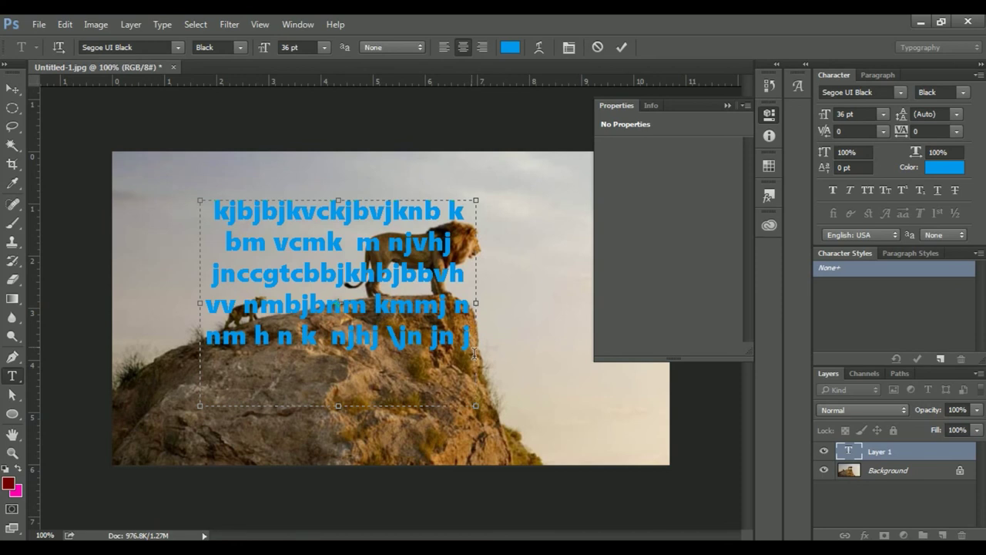
drag(474, 353, 170, 210)
click(13, 90)
drag(931, 455, 962, 535)
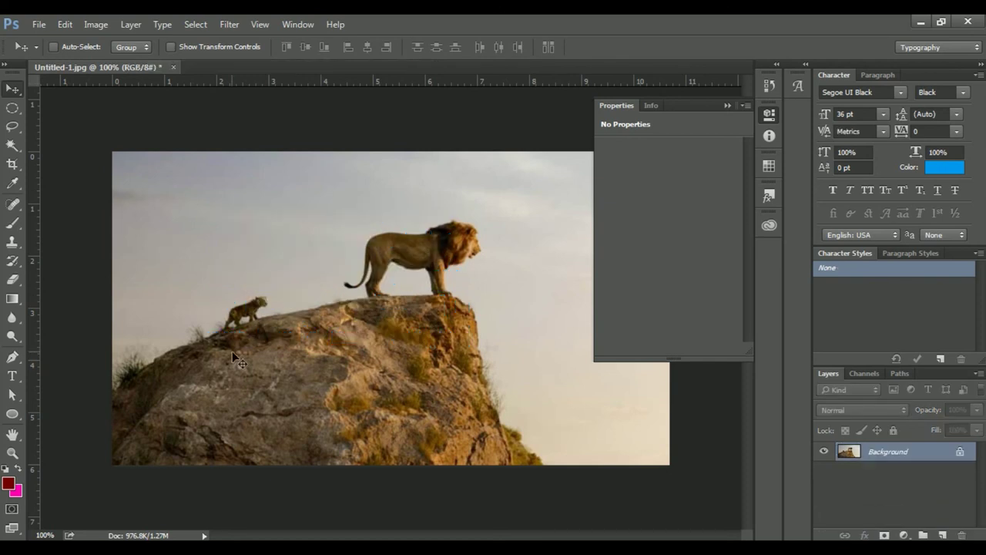
- Draw a curved dark red Shape 1 with the Pen tool across the lion and rock
click(11, 377)
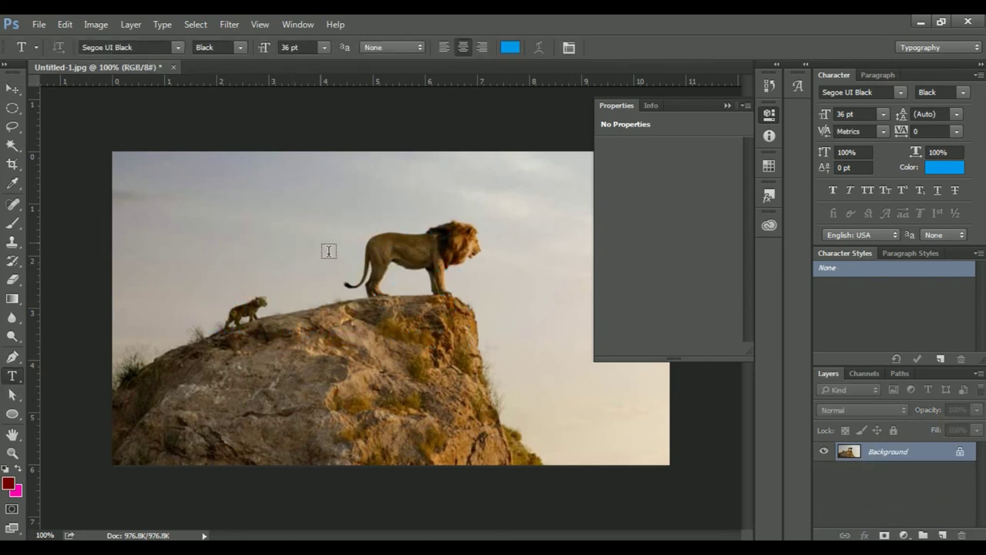
click(13, 416)
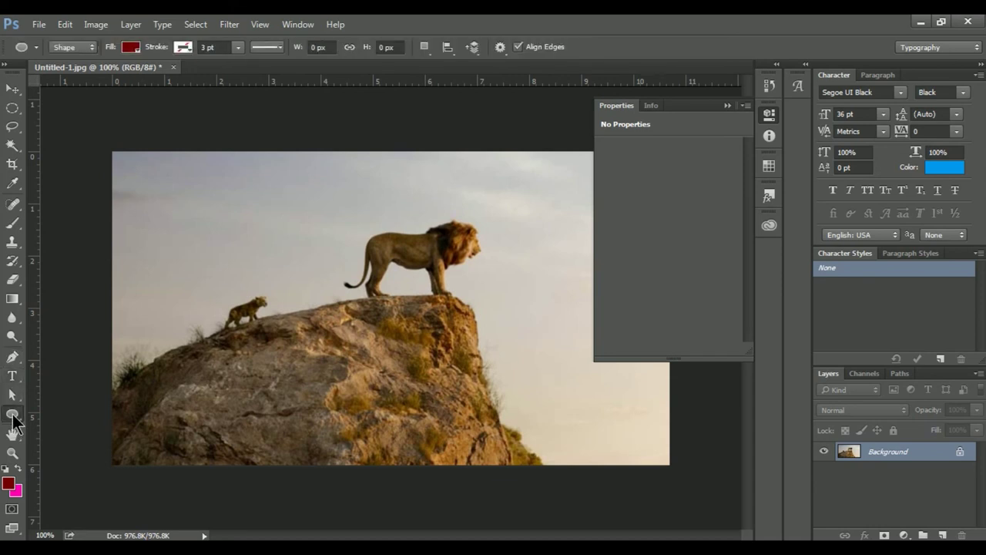
click(13, 357)
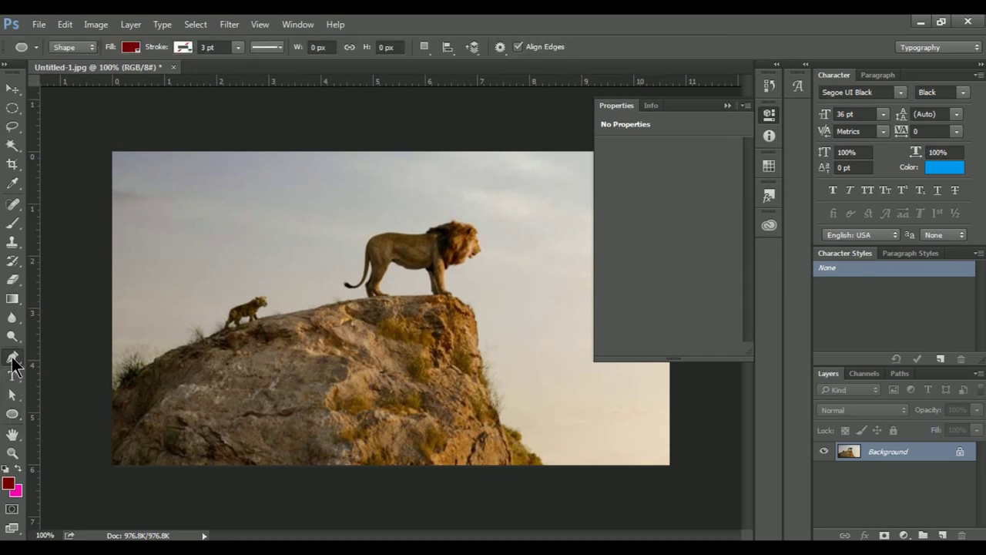
click(255, 358)
click(337, 271)
drag(455, 332, 489, 422)
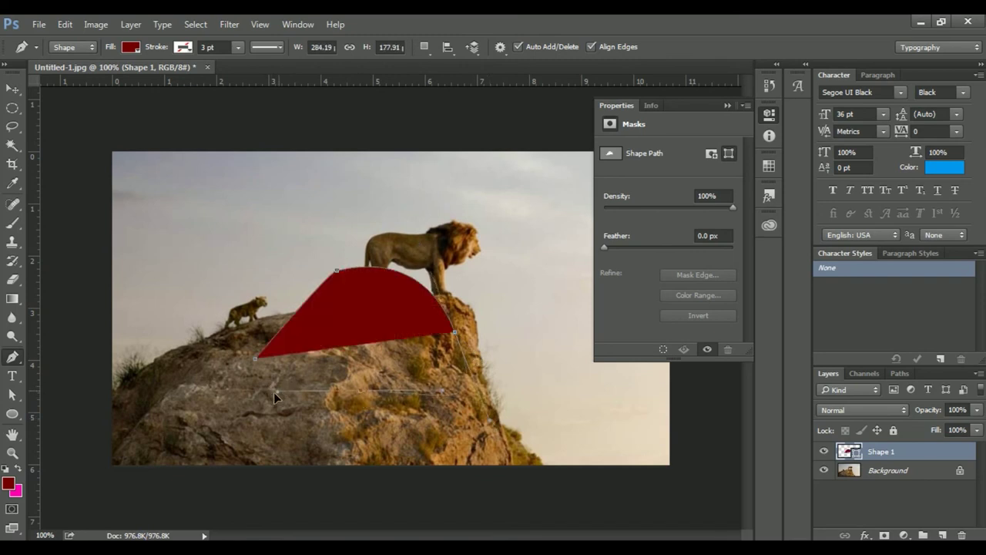
mouse_move(354, 399)
mouse_down()
mouse_move(537, 227)
mouse_move(637, 236)
mouse_up()
drag(235, 216, 152, 271)
drag(142, 399, 122, 439)
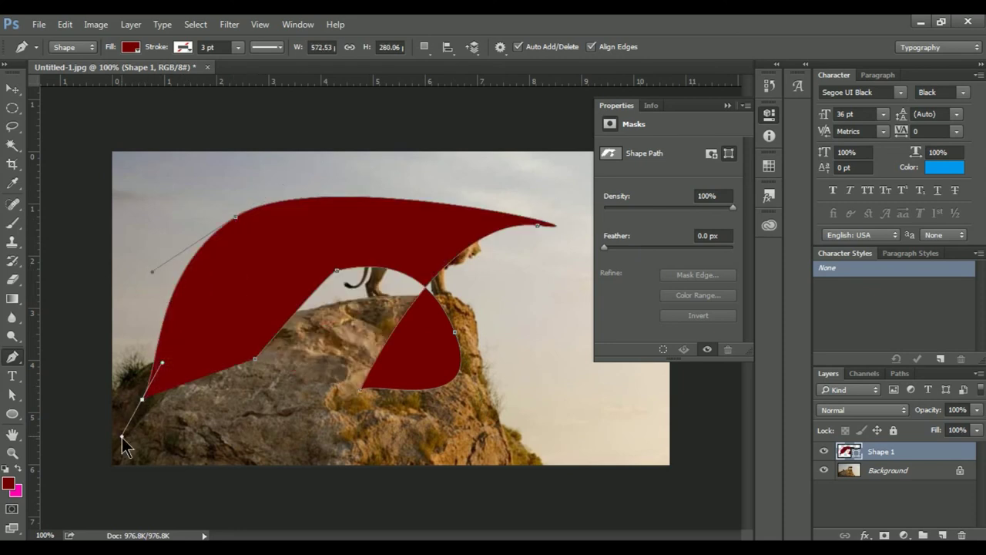
click(13, 375)
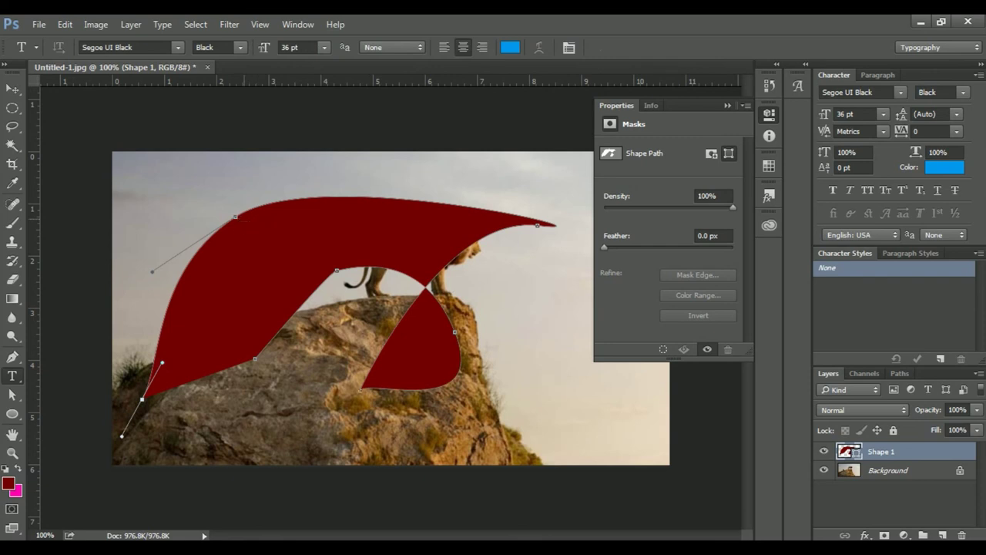
- Paste text along the red shape's edge, undo part of it, and commit
click(242, 223)
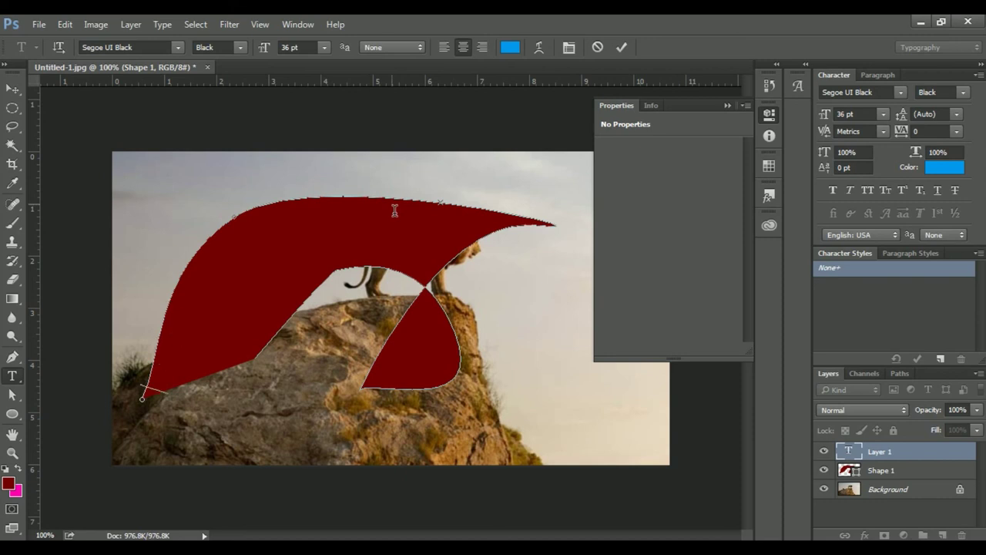
key(ctrl+v)
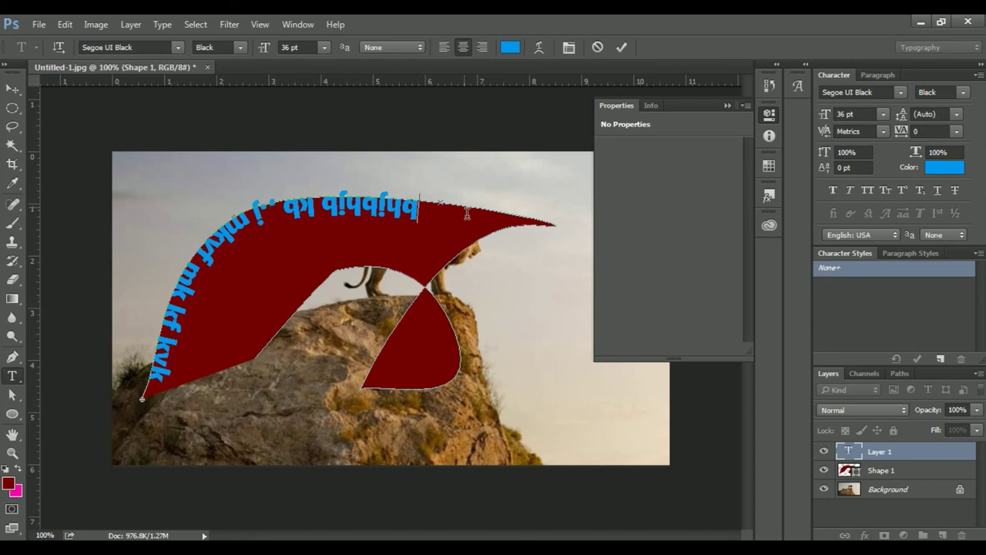
key(ctrl+z)
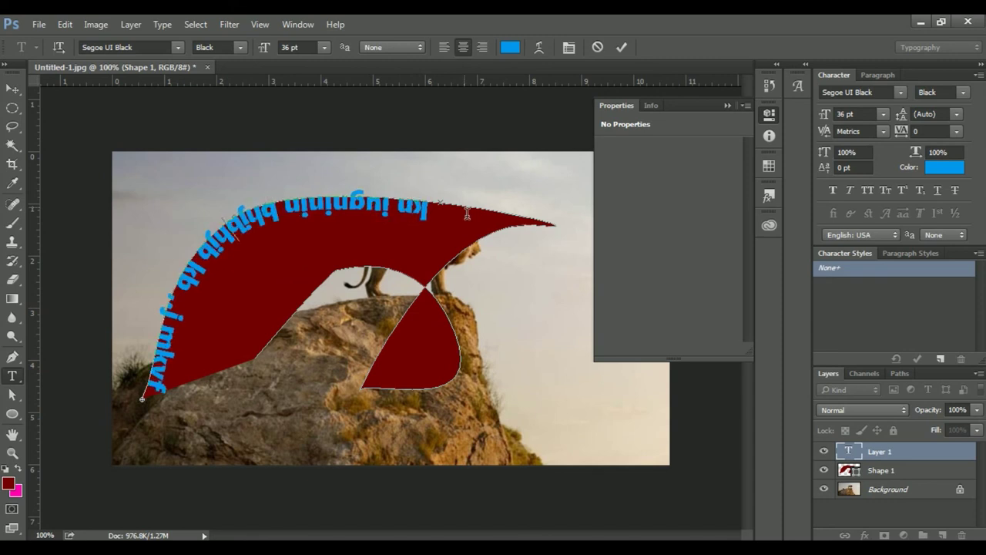
key(ctrl+z)
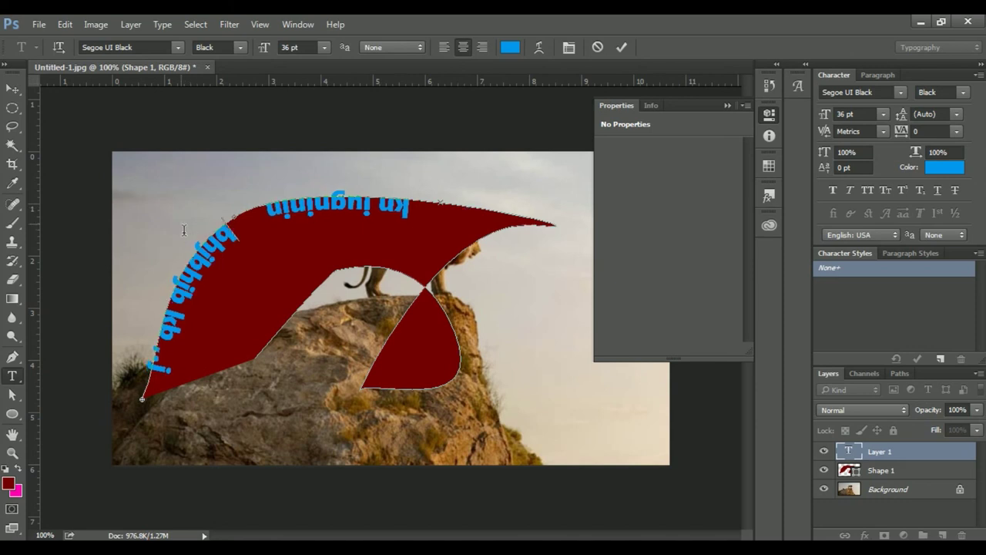
key(ctrl+a)
click(13, 89)
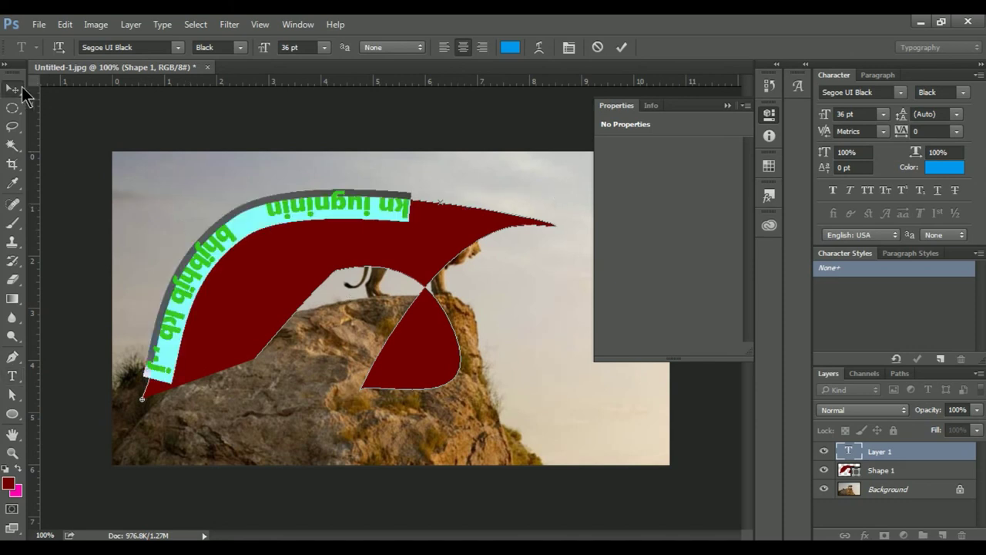
- Delete the curved text layer and the red Shape 1 layer
drag(343, 223, 389, 234)
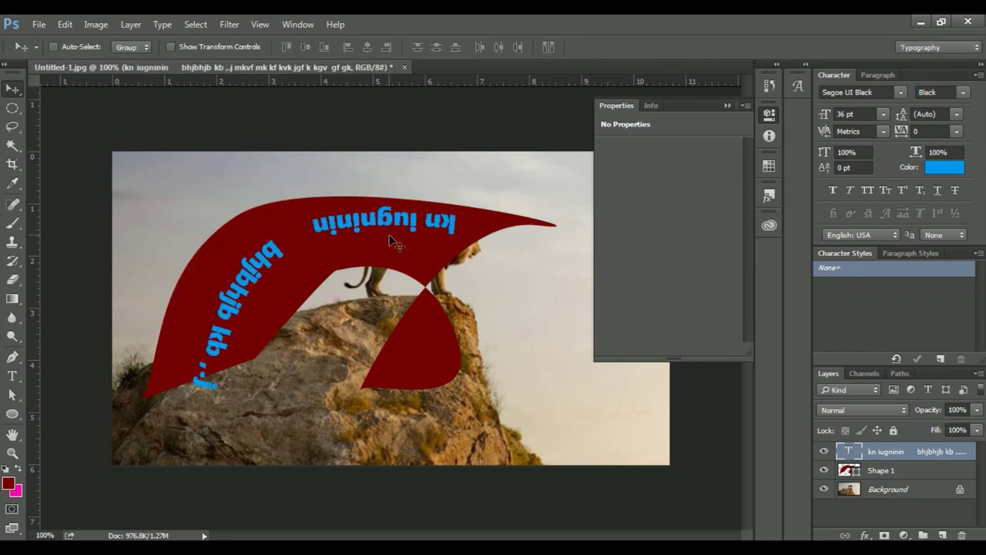
key(Delete)
drag(304, 236, 337, 255)
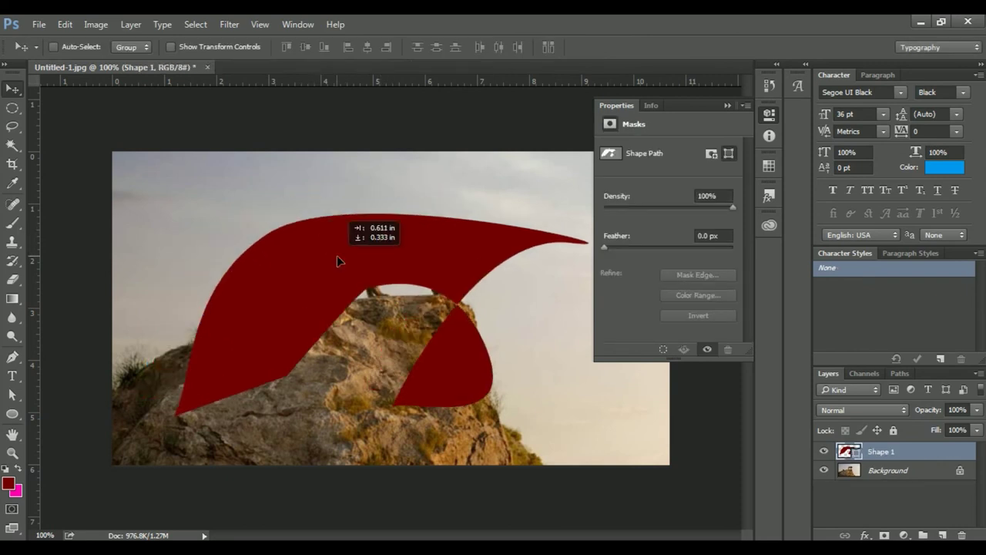
key(Delete)
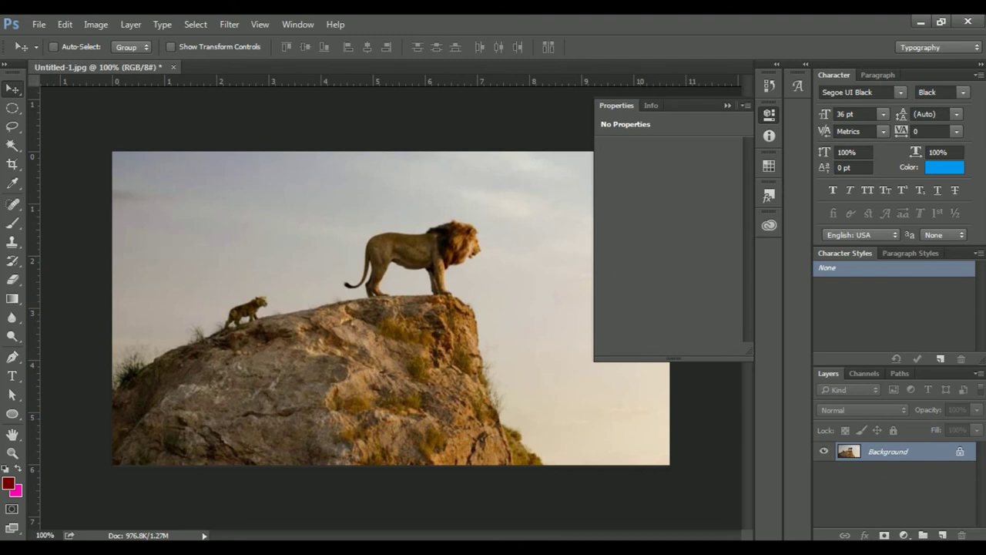
- Draw dark red circle Ellipse 1 on the rock and fill it with five lines of blue text
click(12, 414)
drag(320, 223, 518, 407)
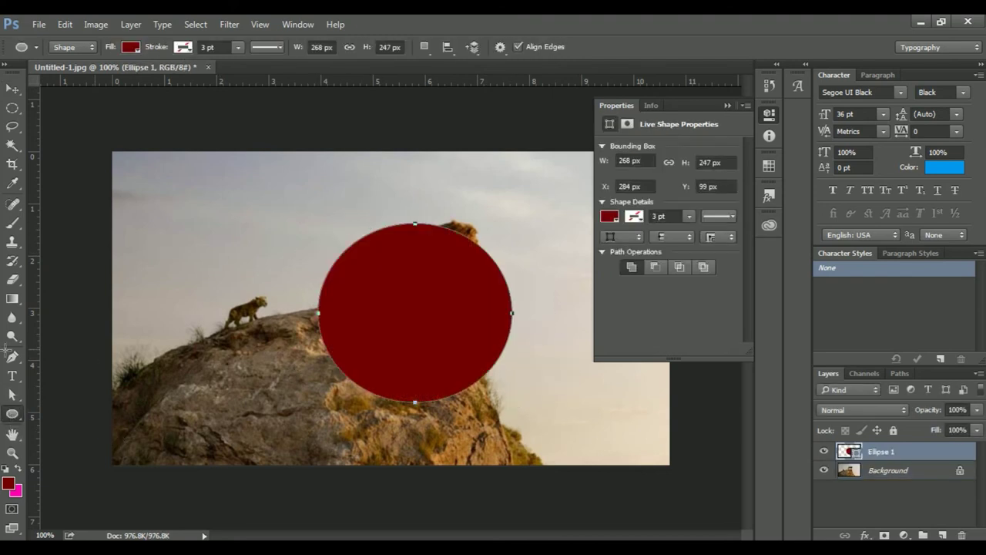
click(13, 377)
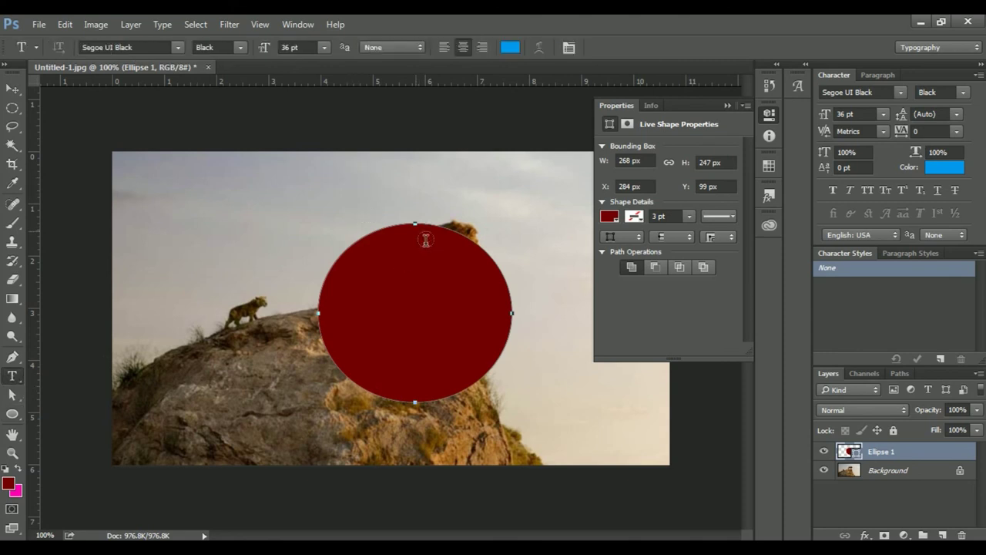
click(425, 239)
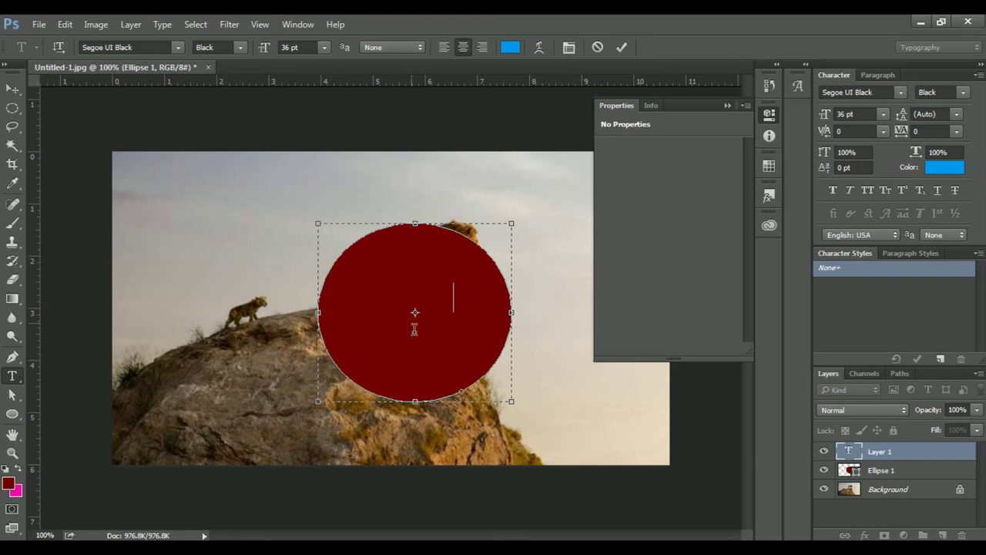
text(on hc mnvh n)
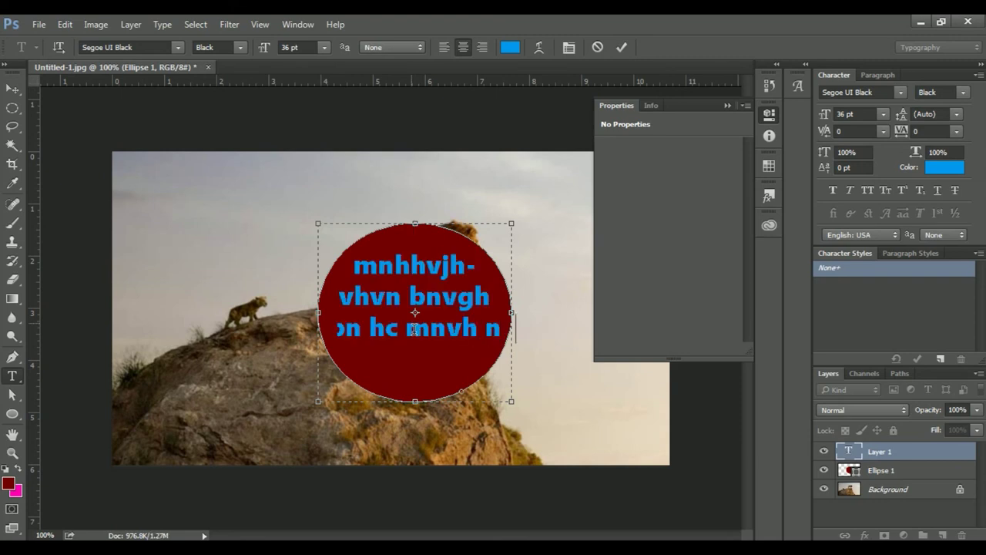
text( bn   m n mn n m)
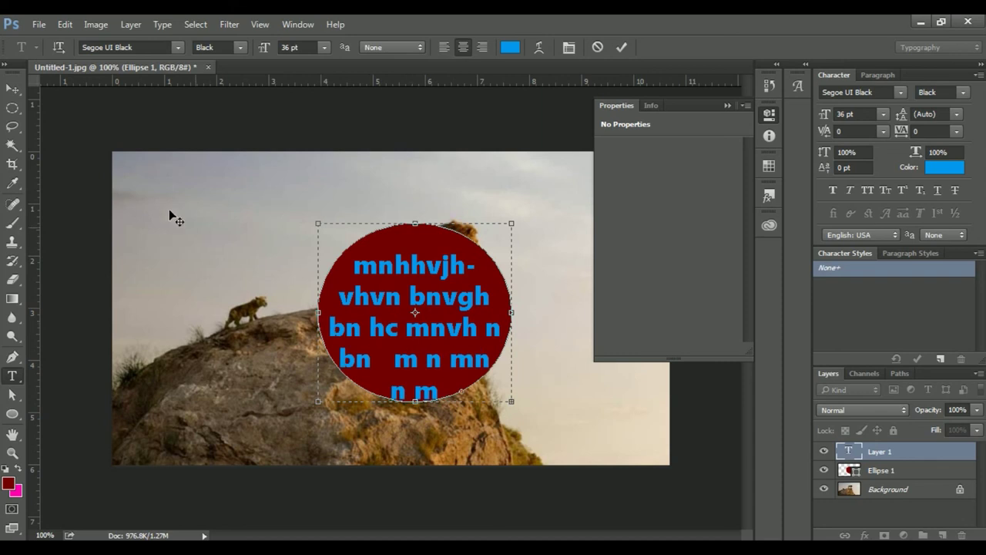
click(13, 87)
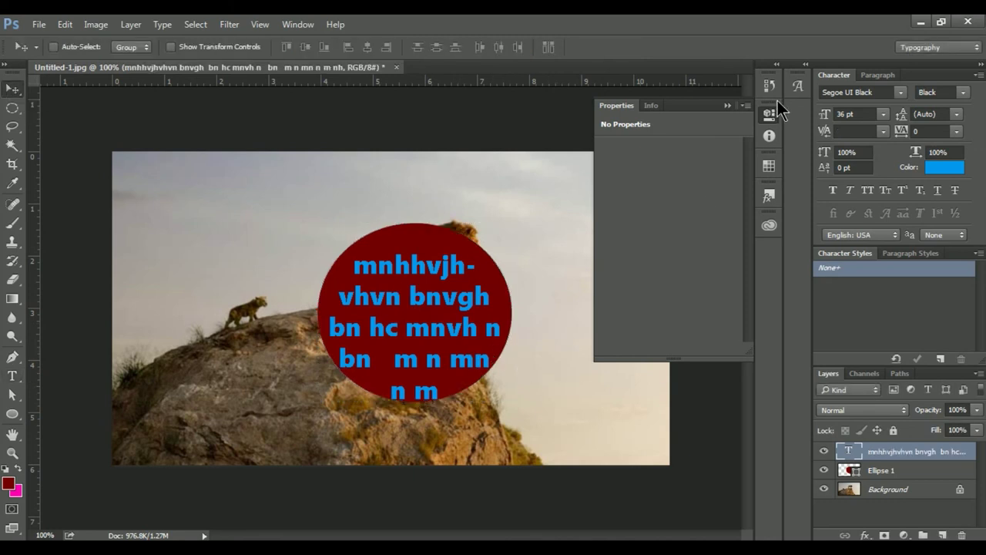
click(729, 106)
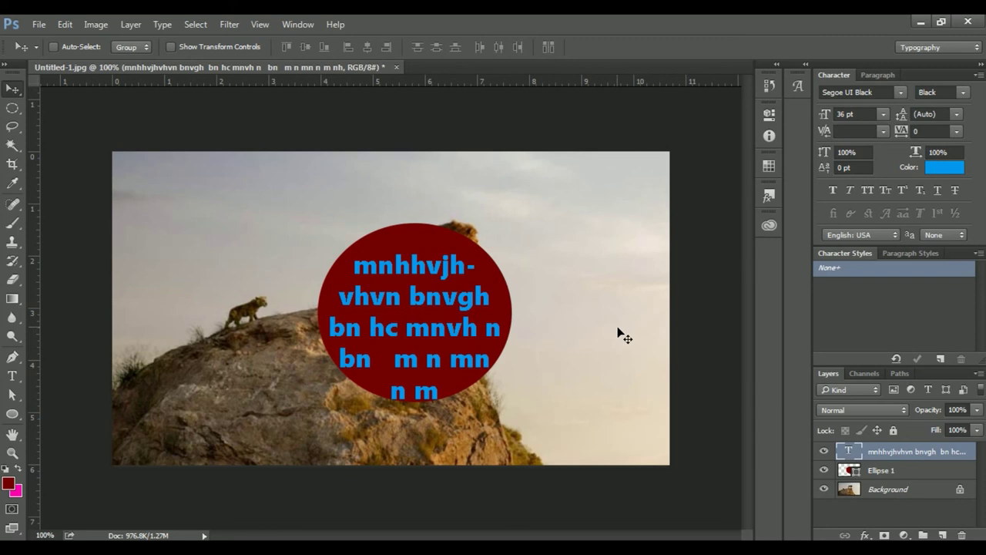